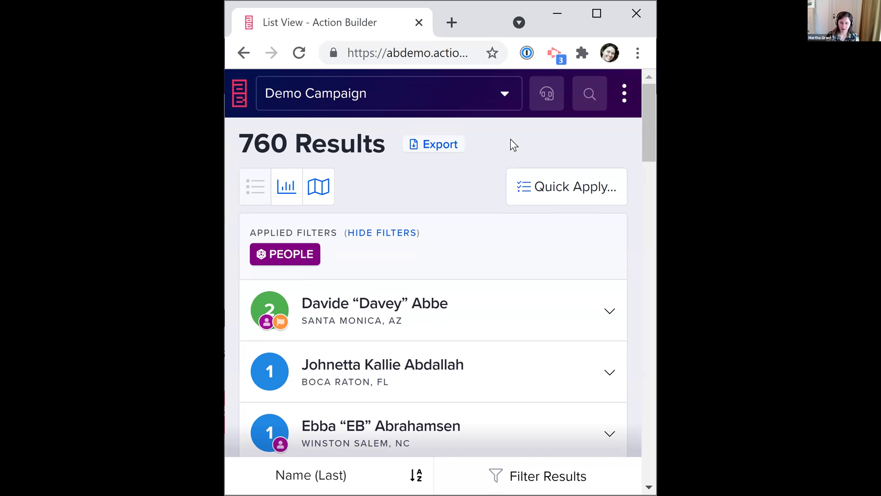
# Maximize the browser window so the 760-person results list fills the screen
pyautogui.click(596, 13)
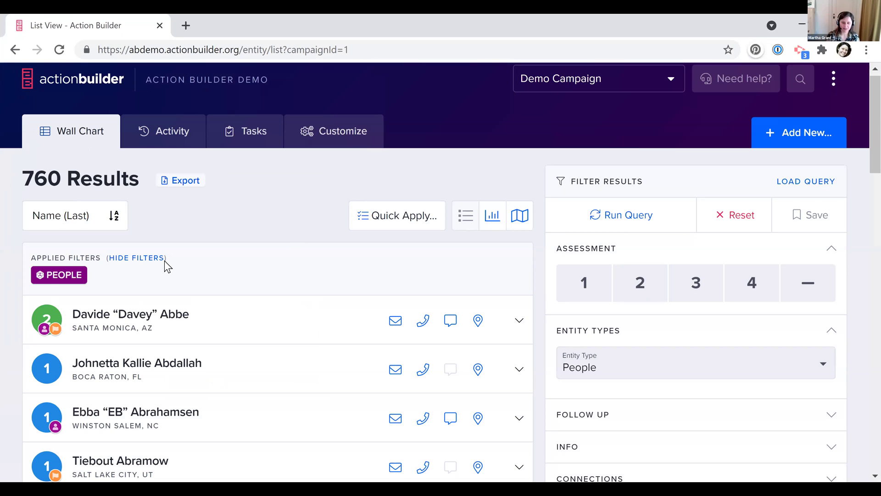
pyautogui.scroll(1, 592, 169)
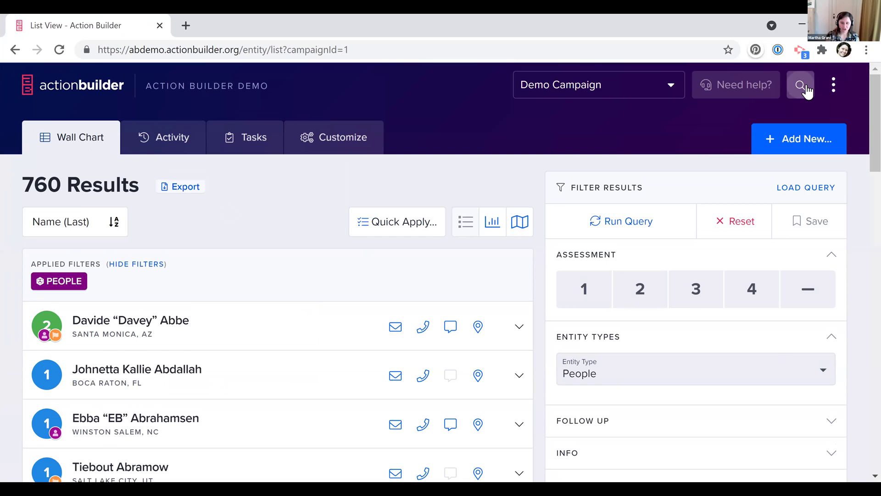
# Search entities by the contact's first name to list the two matching people
pyautogui.click(804, 87)
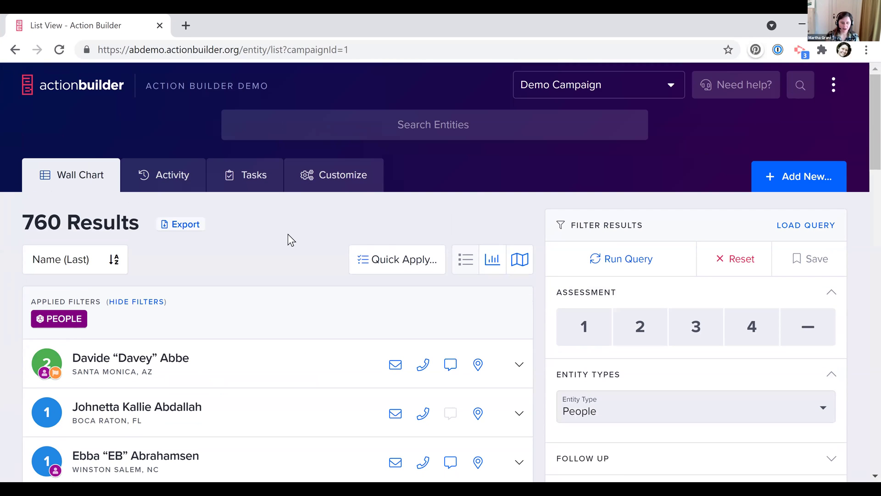
pyautogui.click(413, 120)
pyautogui.write('da')
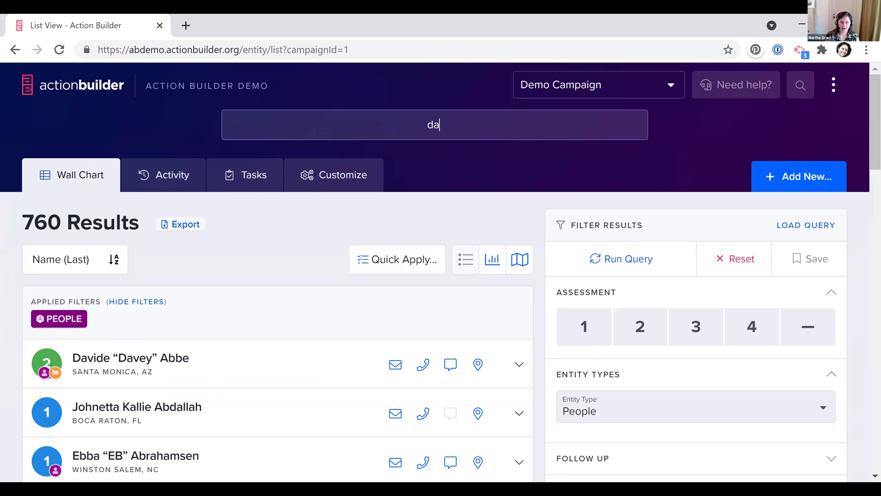
pyautogui.write('vide')
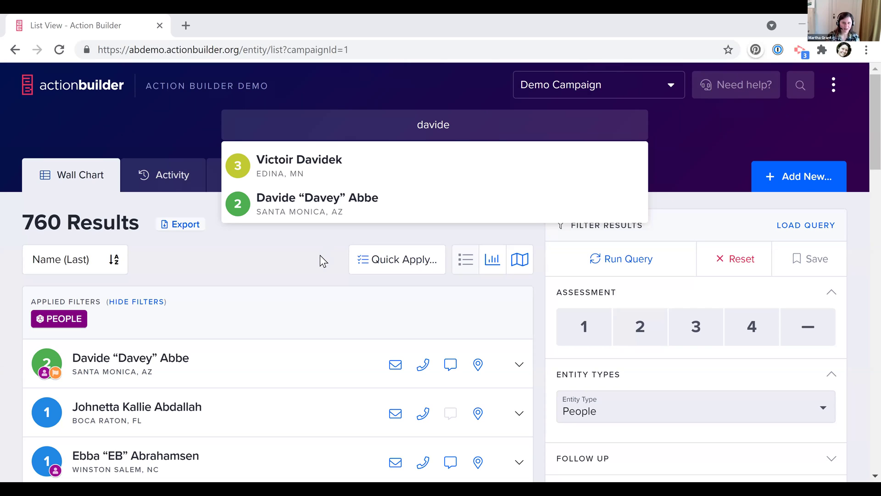
# Open the Edina, MN contact's profile from the search results
pyautogui.click(323, 170)
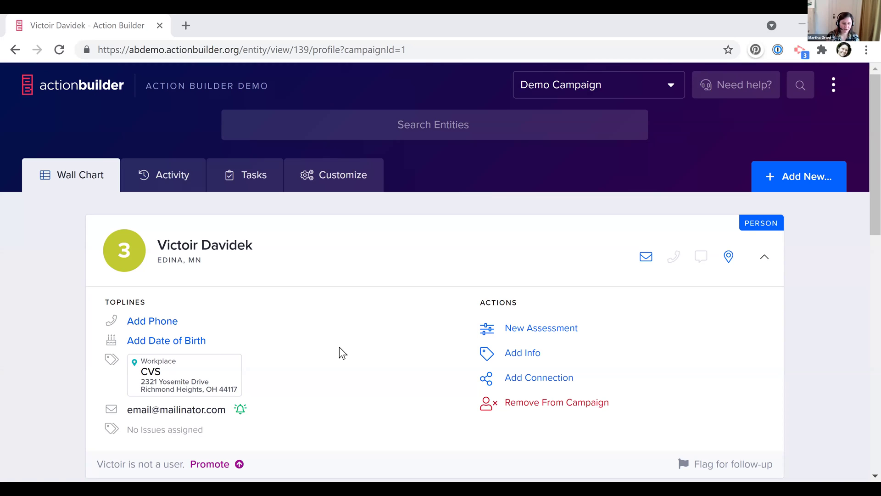
pyautogui.scroll(-2, 340, 348)
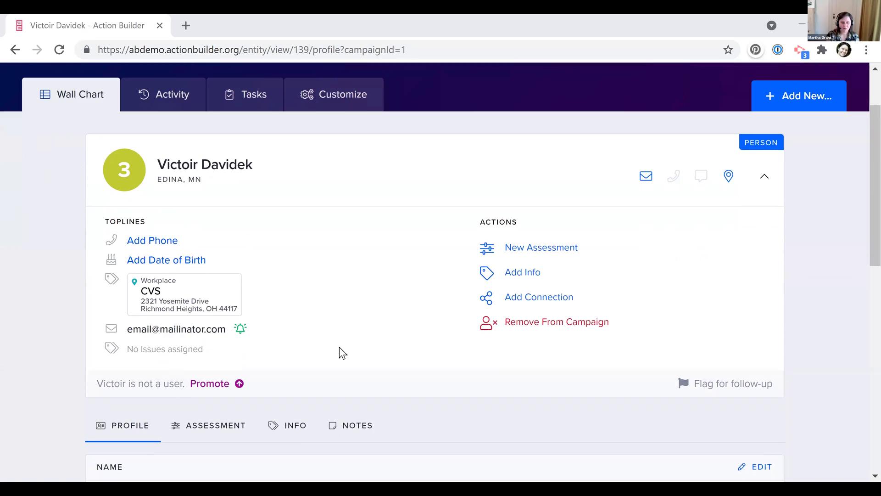
pyautogui.scroll(2, 339, 347)
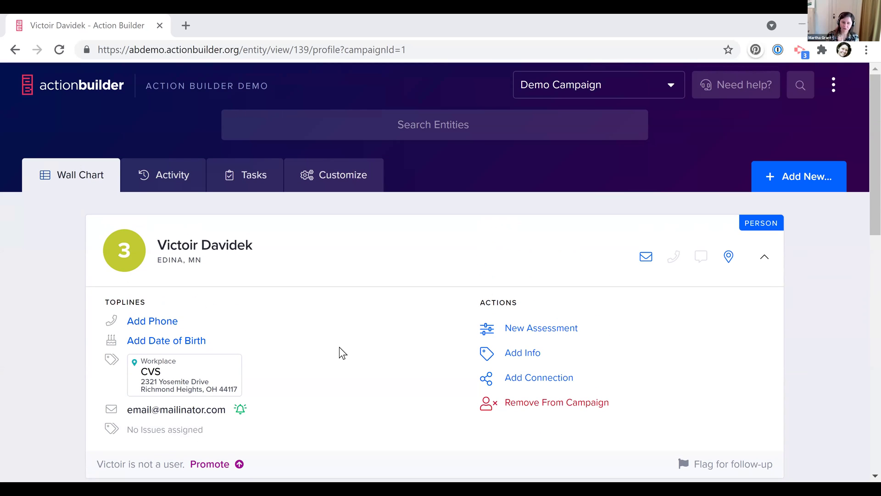
# Dismiss a second name search and review the profile's language, two emails and street address
pyautogui.click(424, 124)
pyautogui.write('vic')
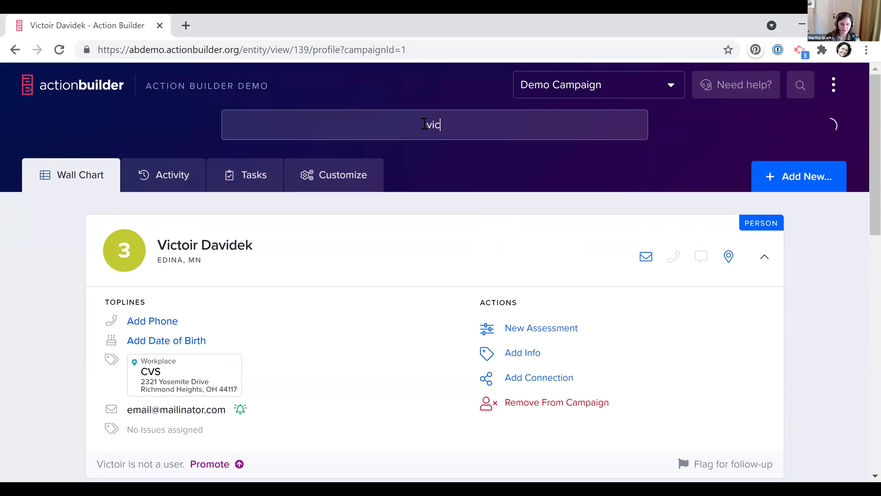
pyautogui.click(368, 328)
pyautogui.scroll(-1, 370, 328)
pyautogui.scroll(-5, 372, 329)
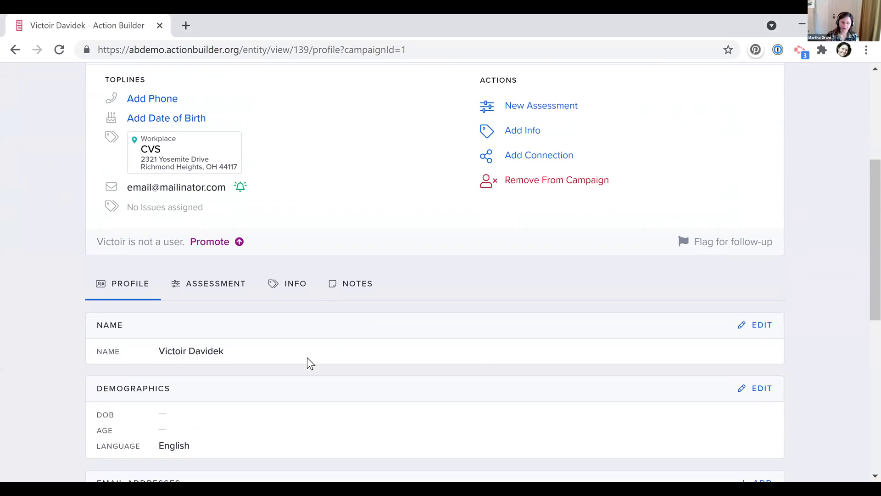
pyautogui.scroll(-3, 254, 406)
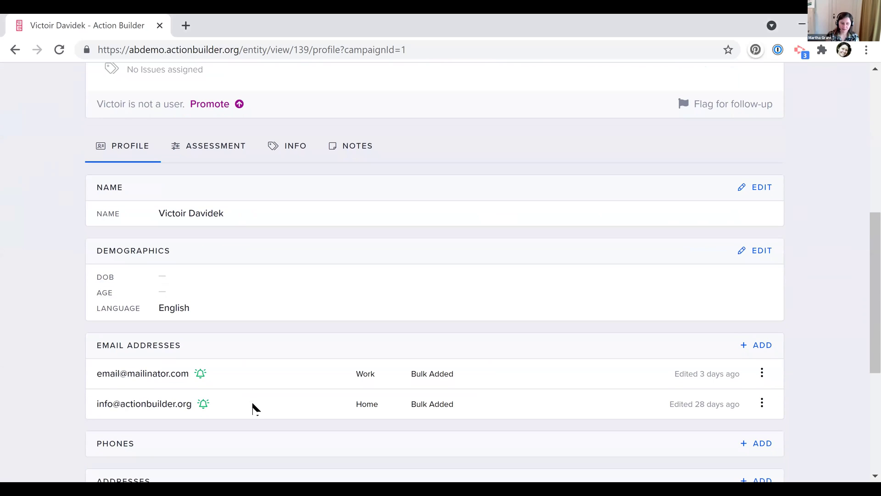
pyautogui.scroll(-2, 109, 309)
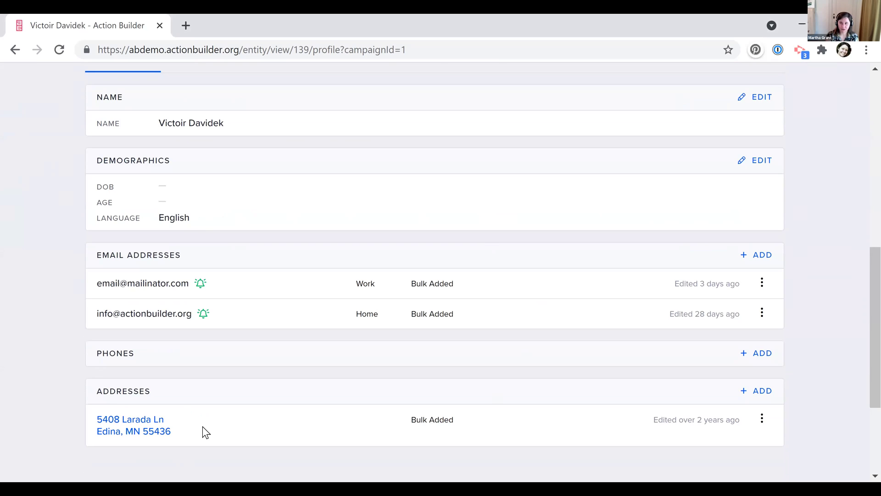
pyautogui.scroll(3, 203, 426)
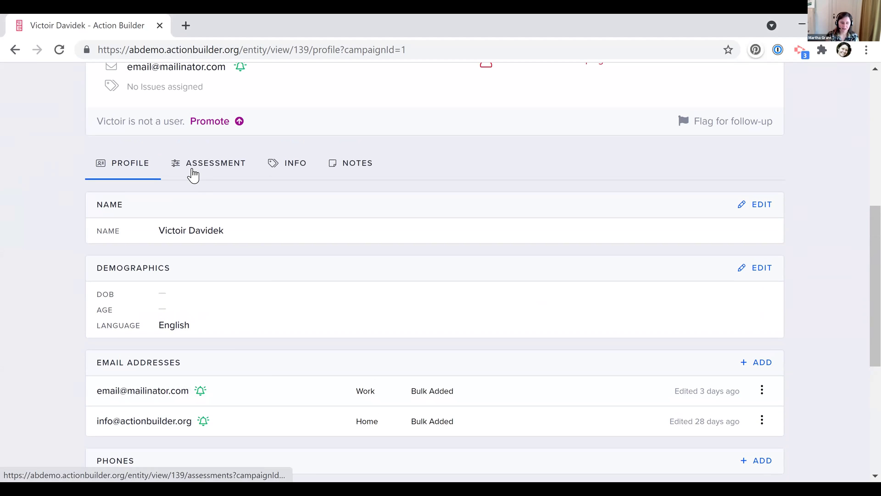
# Set the contact's assessment to 2 Supporter, then look through the Info and Notes tabs
pyautogui.click(192, 164)
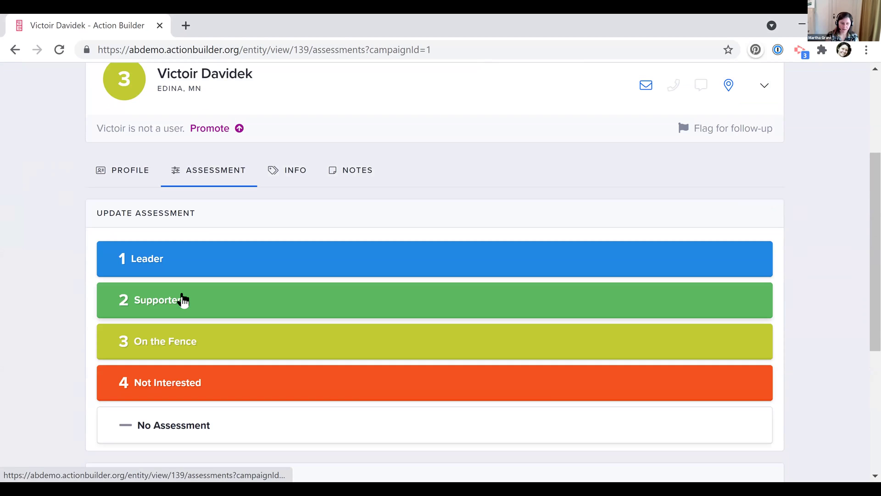
pyautogui.click(182, 300)
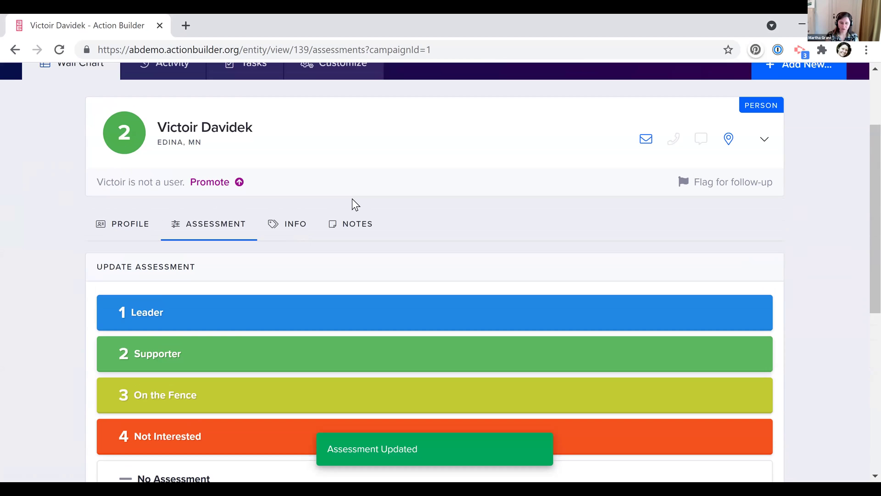
pyautogui.click(290, 230)
pyautogui.scroll(-4, 289, 234)
pyautogui.scroll(-2, 407, 312)
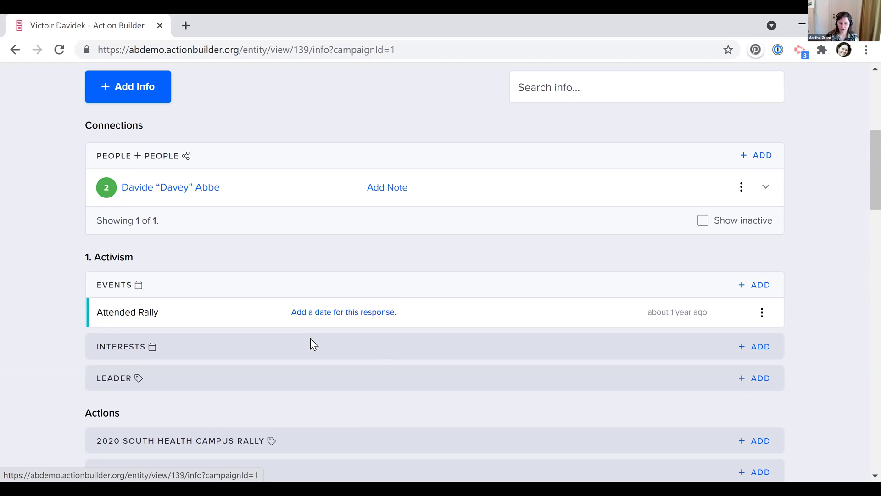
pyautogui.click(350, 188)
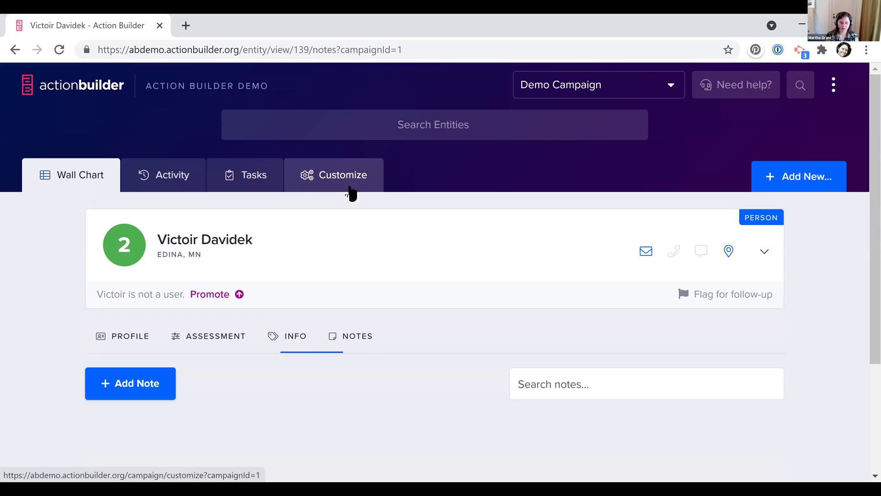
# Back on the Profile tab, mark the contact's work email as confirmed
pyautogui.click(120, 338)
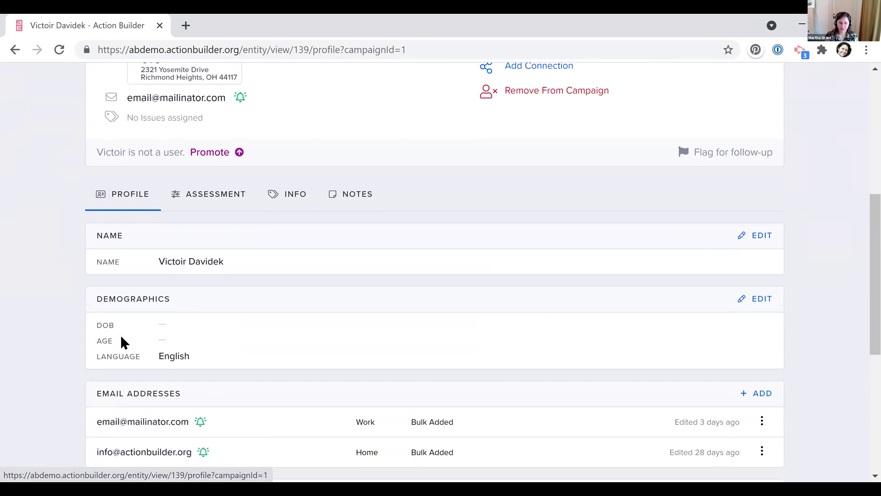
pyautogui.scroll(-2, 120, 335)
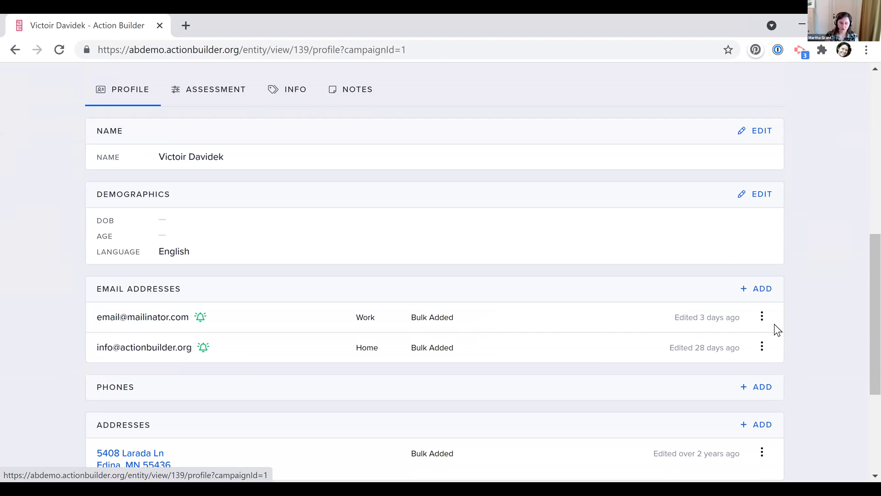
pyautogui.click(763, 318)
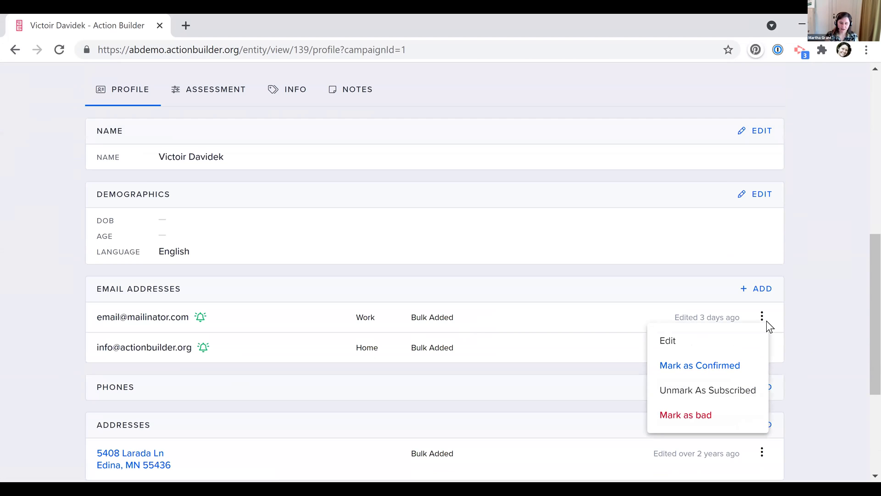
pyautogui.click(724, 367)
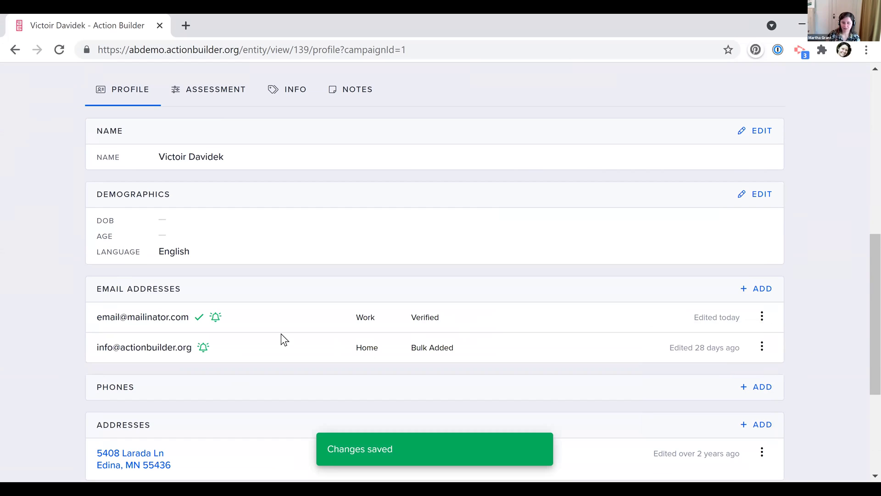
# Mark the work email as bad and confirm, leaving only the home email active
pyautogui.click(762, 316)
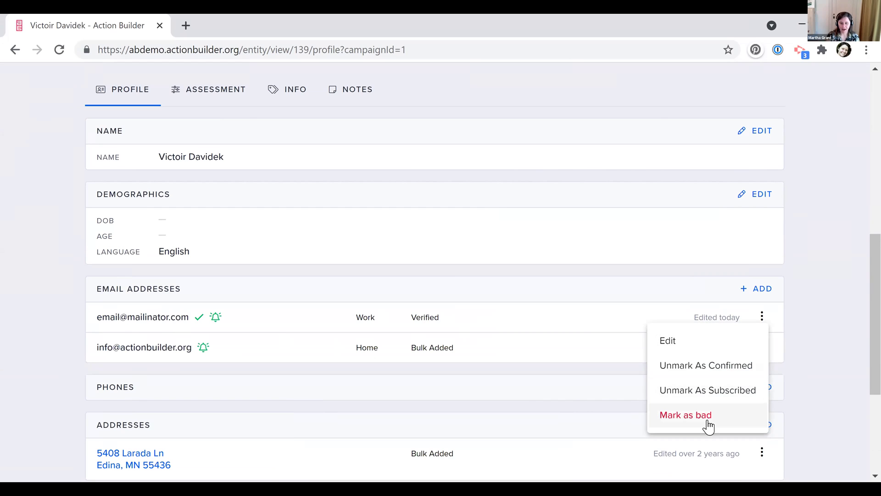
pyautogui.click(707, 418)
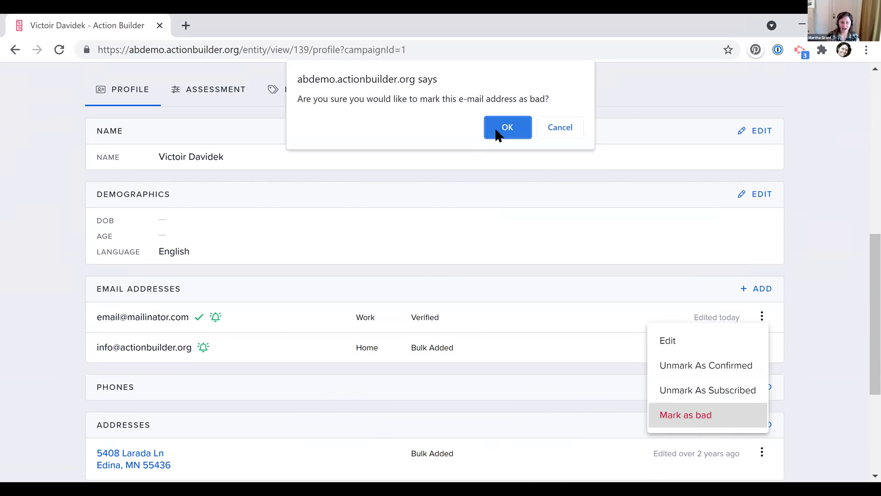
pyautogui.click(496, 128)
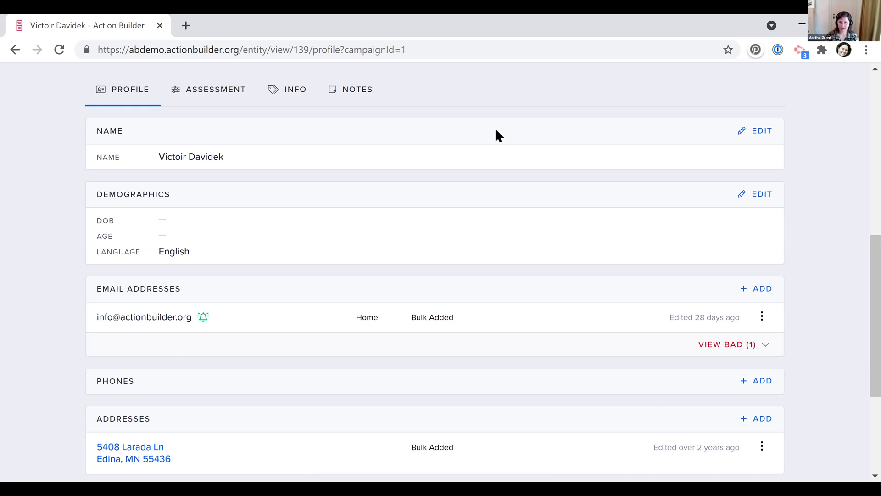
pyautogui.scroll(7, 496, 133)
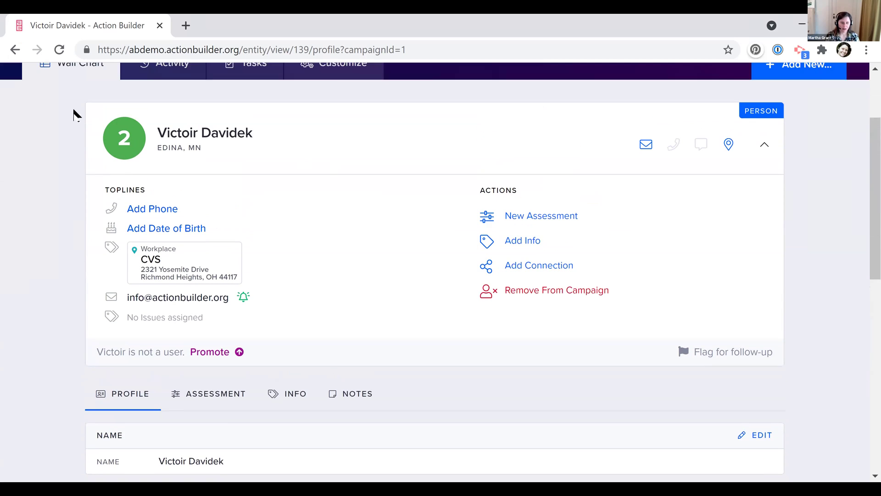
# Return to the people results and group the wall chart by Location
pyautogui.click(69, 82)
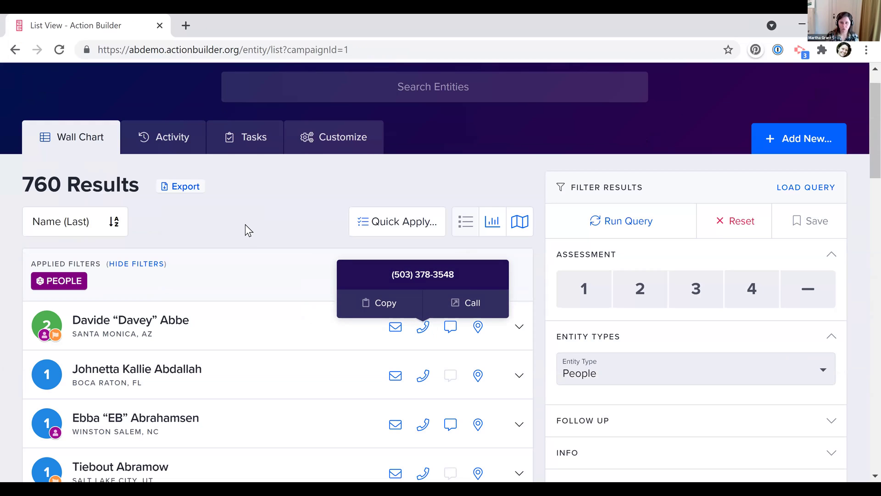
pyautogui.click(490, 223)
pyautogui.scroll(-2, 197, 253)
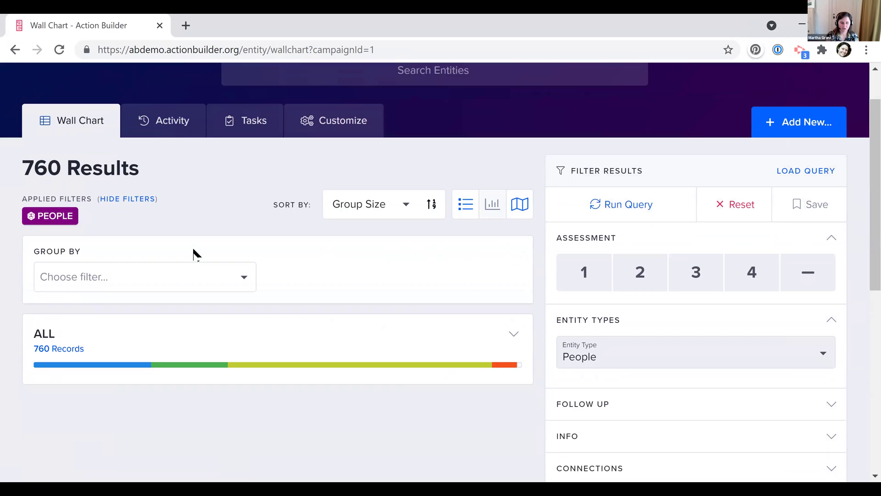
pyautogui.click(123, 269)
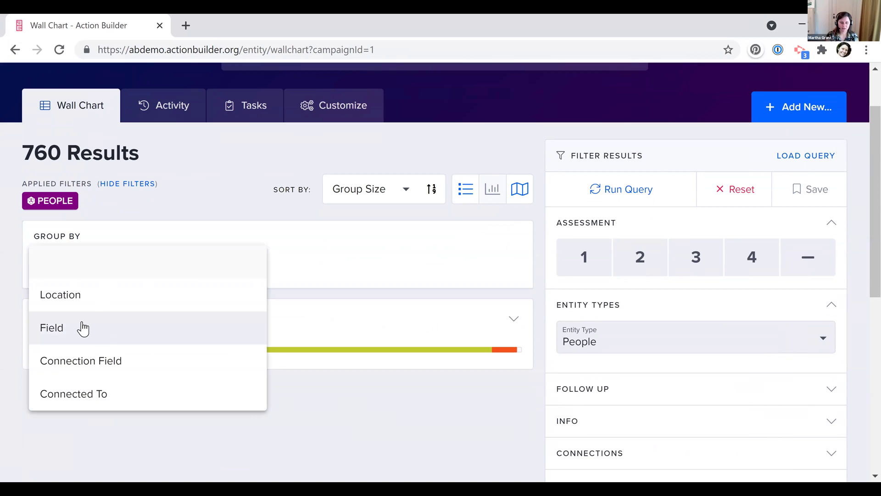
pyautogui.click(91, 302)
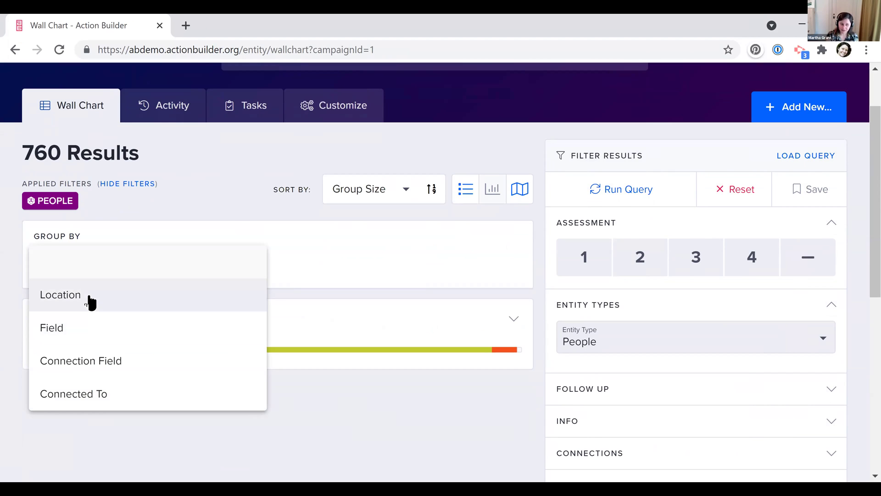
pyautogui.click(89, 304)
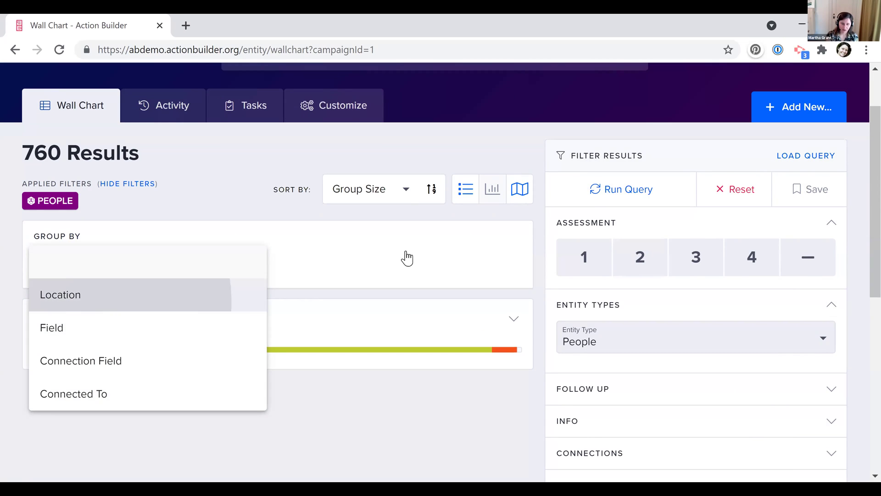
# Glance at the location levels, then open the Activity Stream showing 1,838 updates
pyautogui.click(369, 343)
pyautogui.click(341, 327)
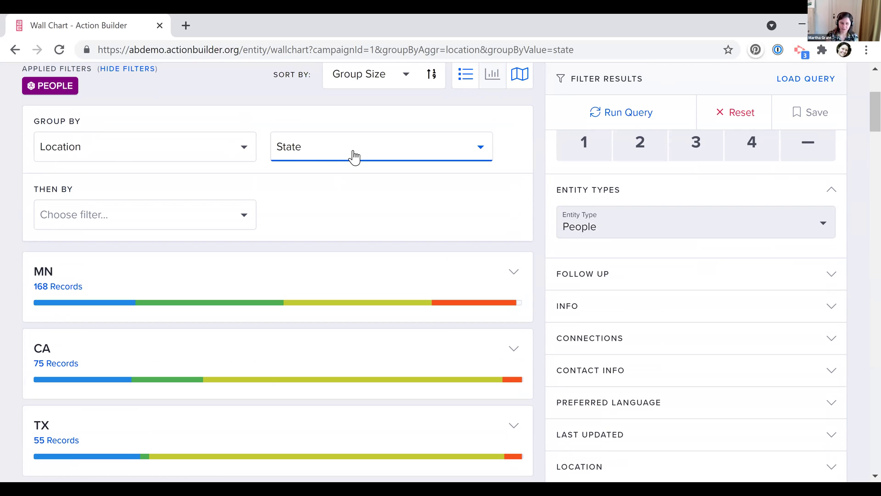
pyautogui.scroll(-3, 353, 157)
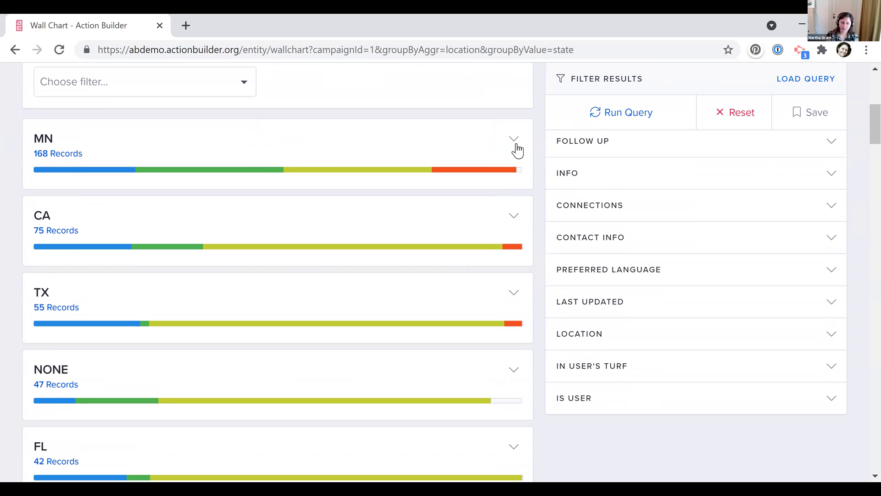
pyautogui.scroll(-1, 303, 269)
pyautogui.scroll(2, 303, 269)
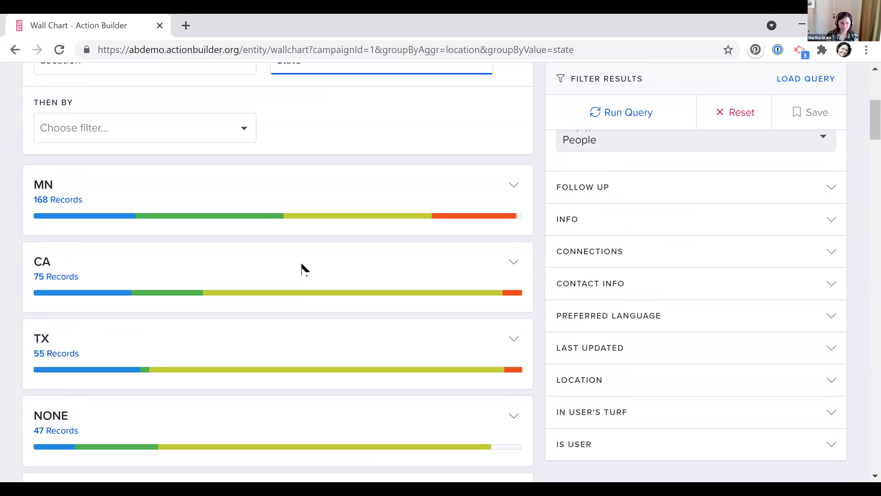
pyautogui.scroll(5, 303, 268)
pyautogui.click(156, 168)
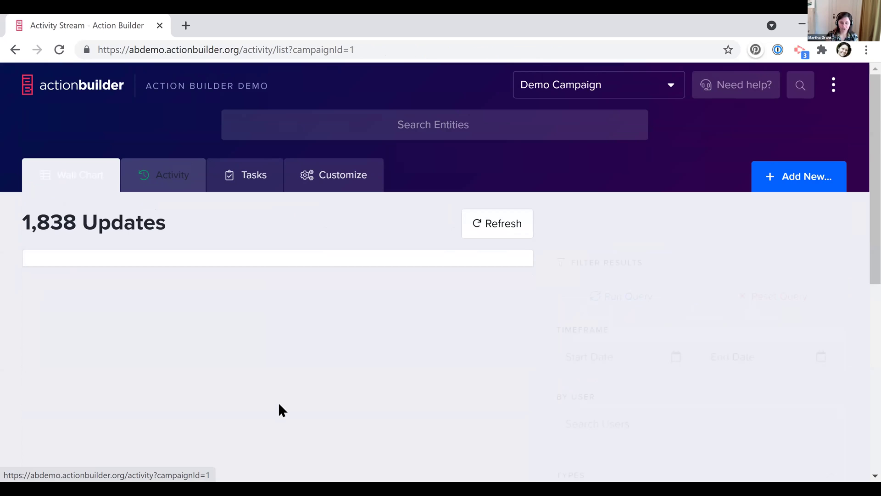
# Try the Search Users filter on the activity stream, then return to the Wall Chart People results
pyautogui.scroll(-5, 279, 409)
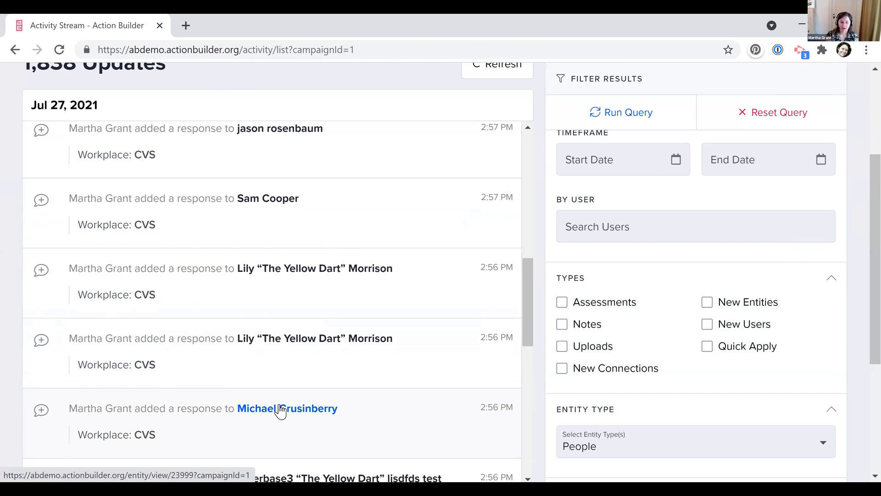
pyautogui.scroll(10, 281, 411)
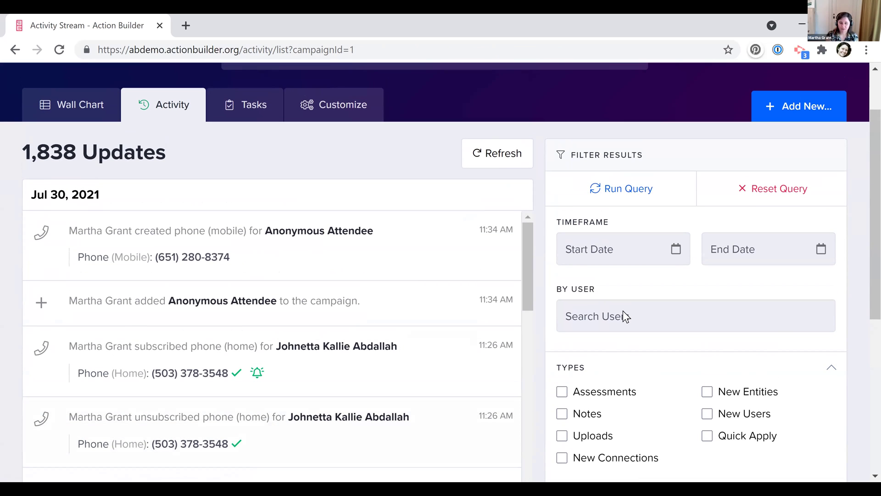
pyautogui.click(610, 312)
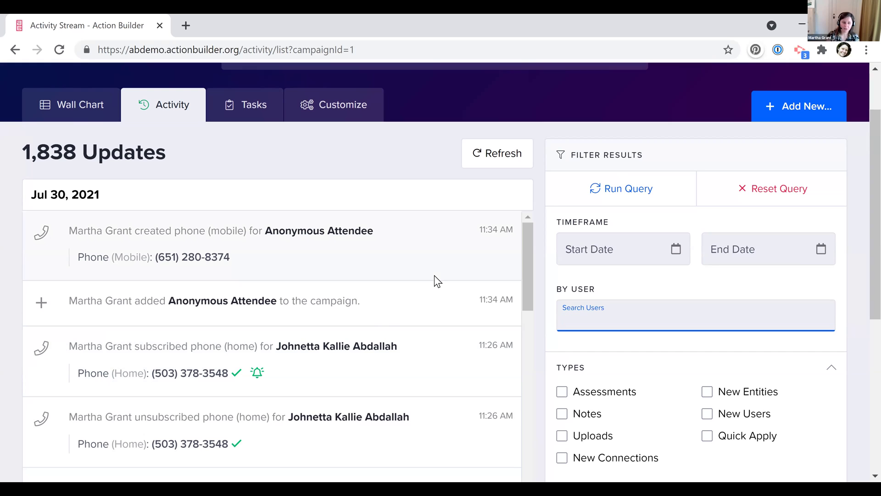
pyautogui.scroll(1, 16, 117)
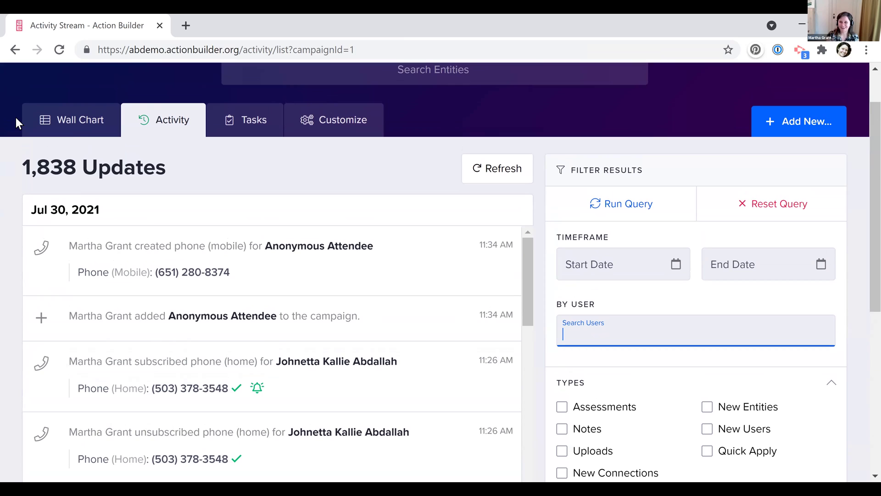
pyautogui.click(75, 130)
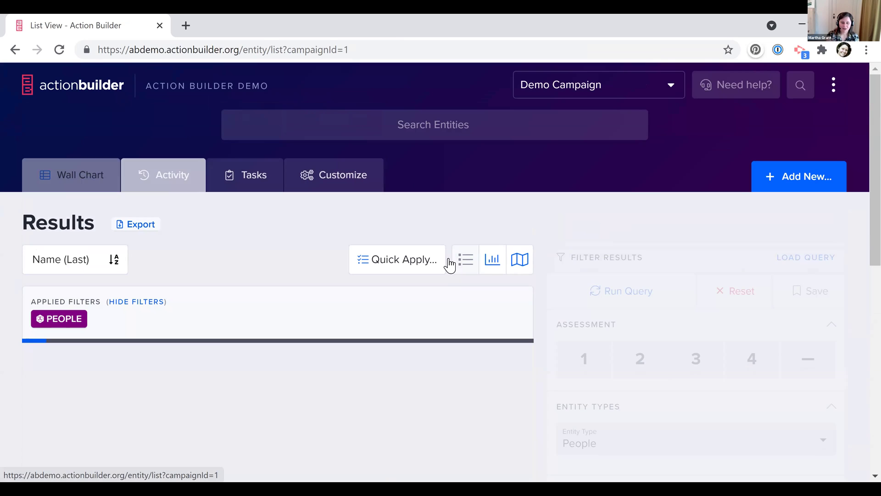
# Switch the 760 People results to the wall chart view, listed under ALL
pyautogui.click(499, 262)
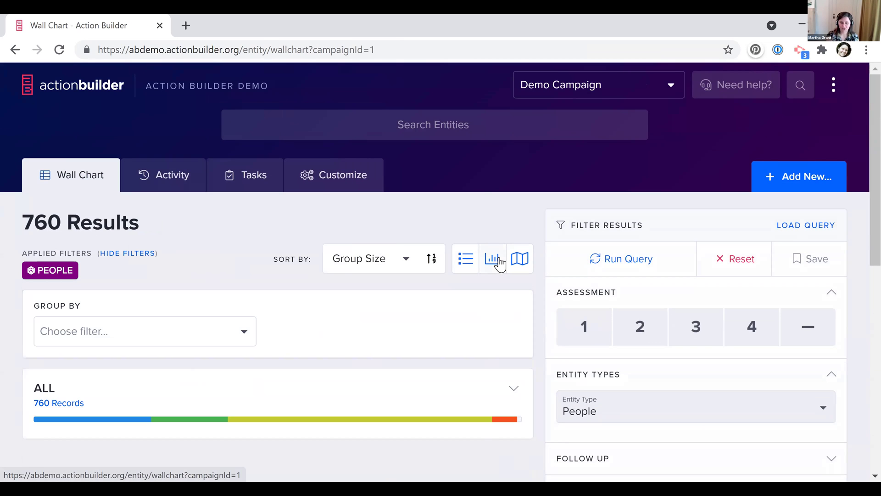
pyautogui.scroll(-1, 318, 241)
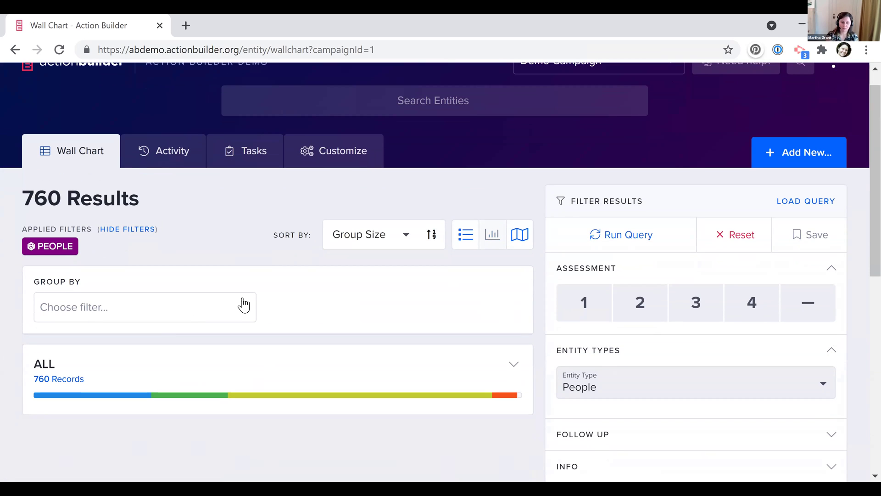
pyautogui.scroll(1, 221, 351)
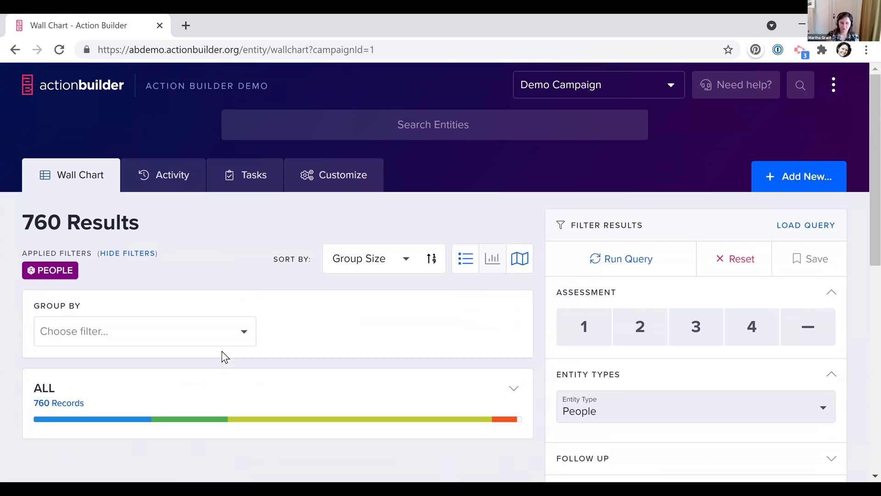
# Reopen the Activity Stream and scroll its 1,838 updates, newest dated Jul 30, 2021
pyautogui.click(157, 172)
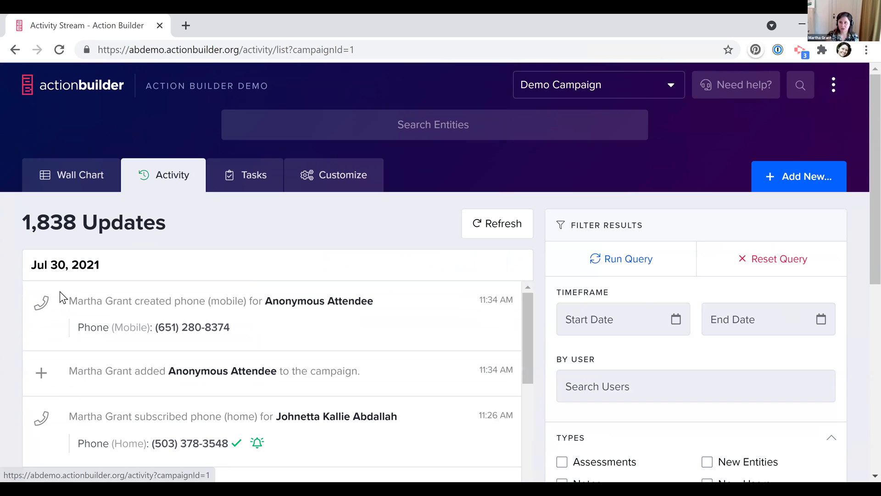
pyautogui.scroll(-1, 123, 321)
pyautogui.scroll(-1, 123, 321)
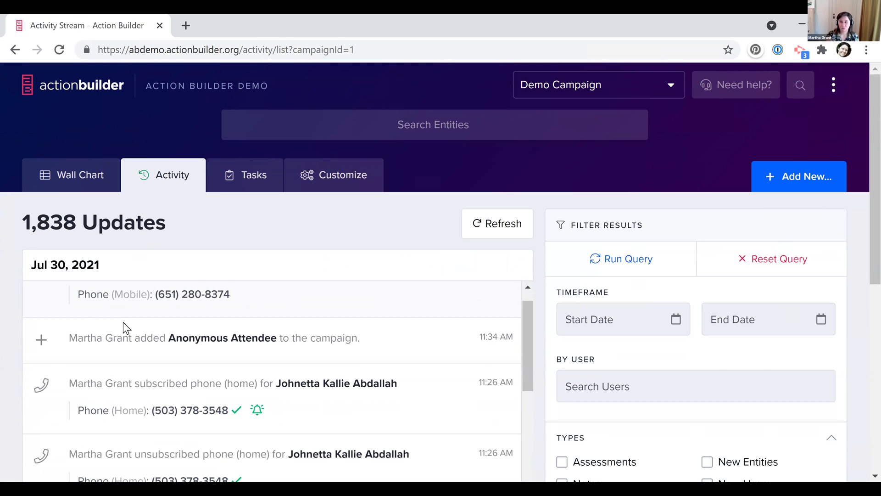
pyautogui.scroll(1, 123, 327)
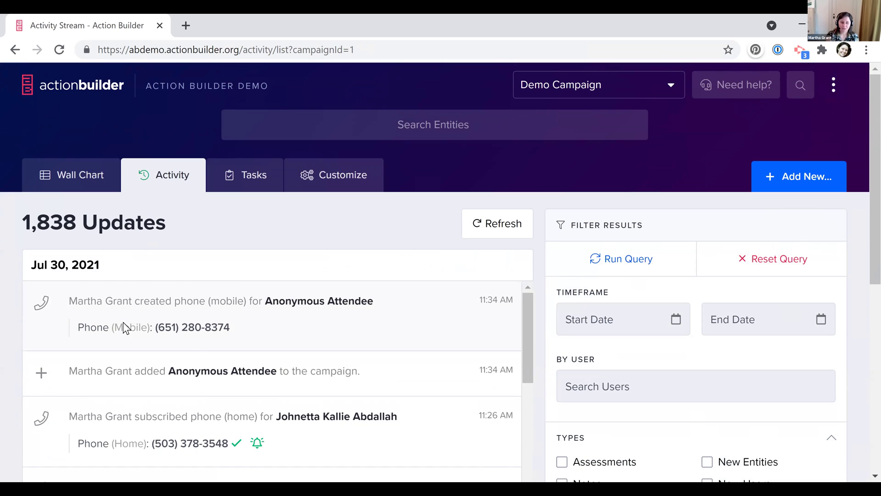
pyautogui.scroll(-1, 204, 236)
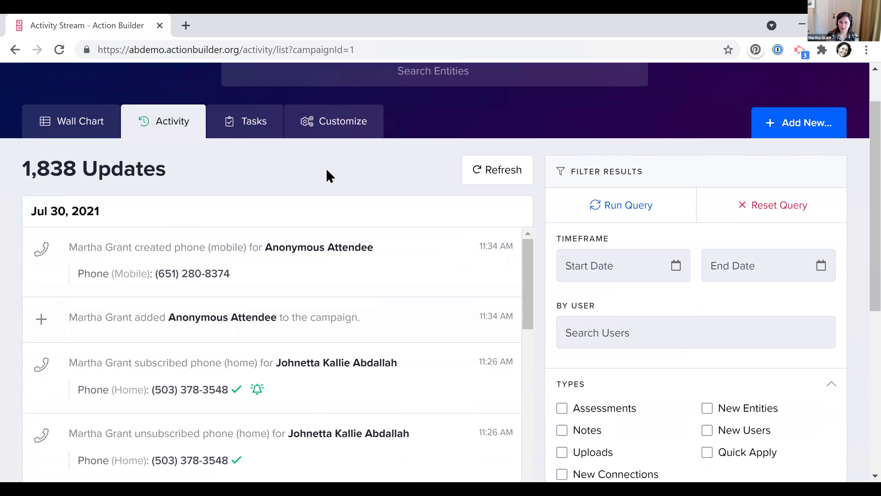
pyautogui.scroll(-1, 326, 170)
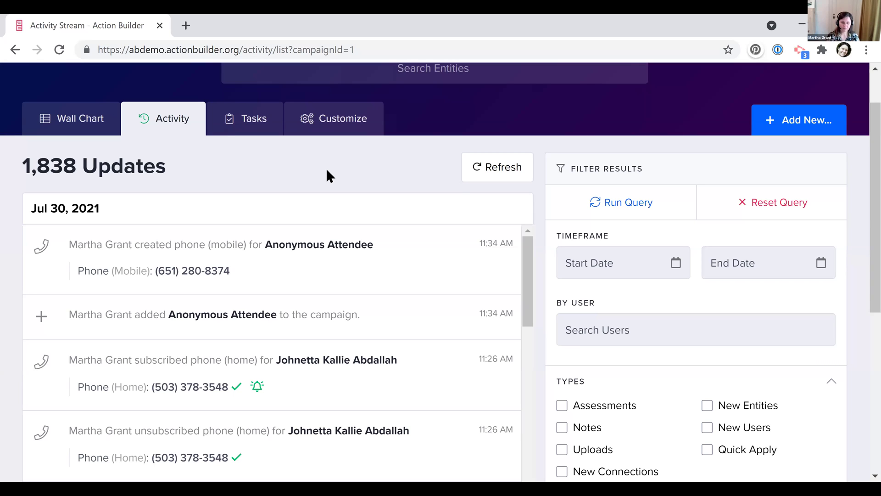
pyautogui.scroll(2, 277, 187)
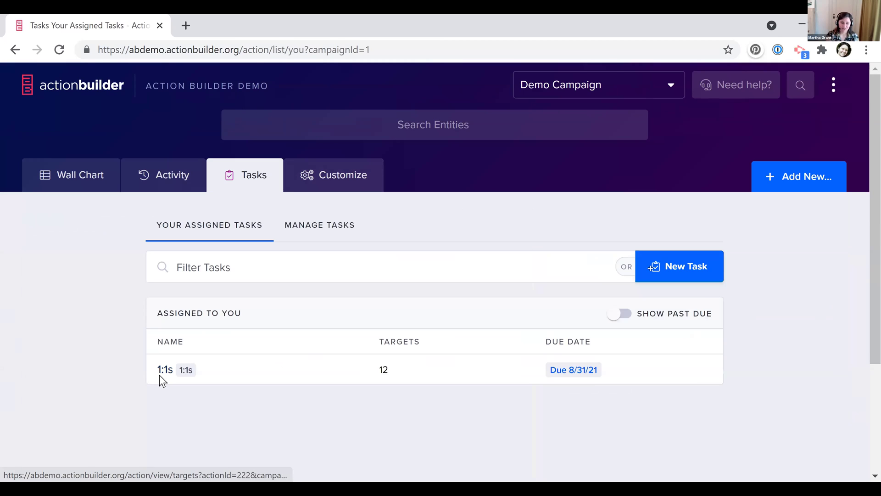
# Open the 1:1s task and browse its Task Targets, each at 0/3 to-dos complete
pyautogui.click(159, 374)
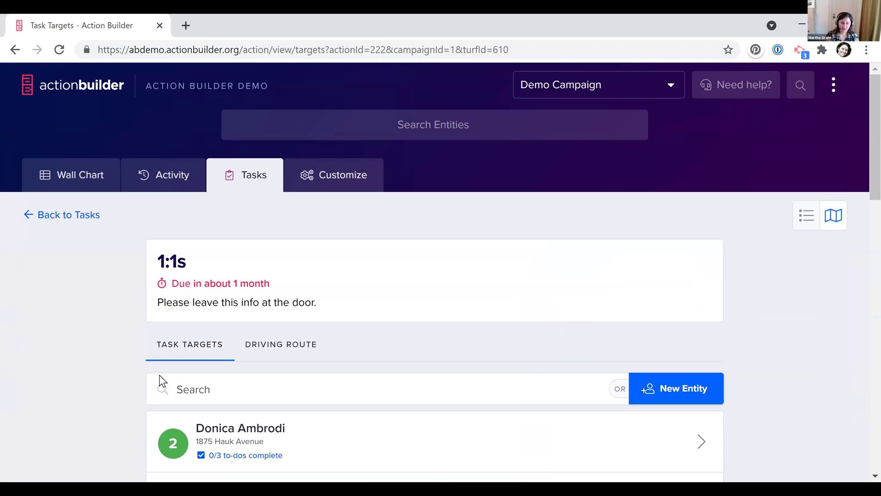
pyautogui.scroll(-1, 158, 375)
pyautogui.scroll(-2, 419, 158)
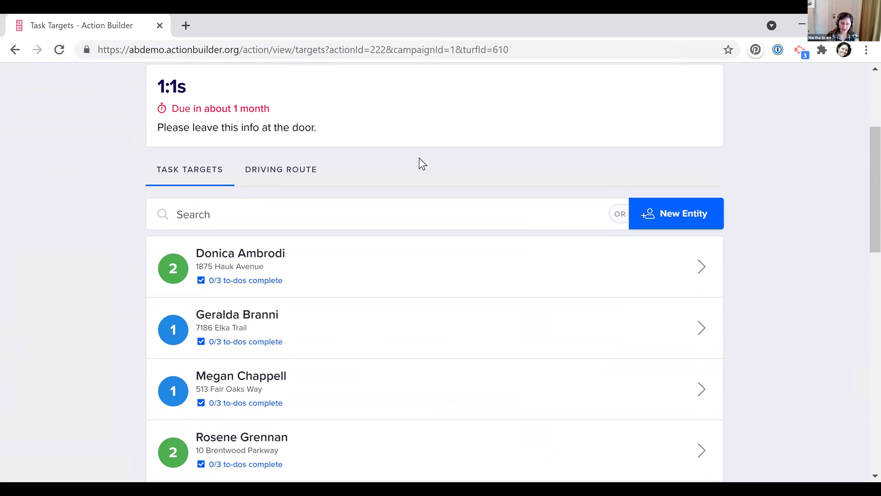
pyautogui.scroll(-2, 380, 328)
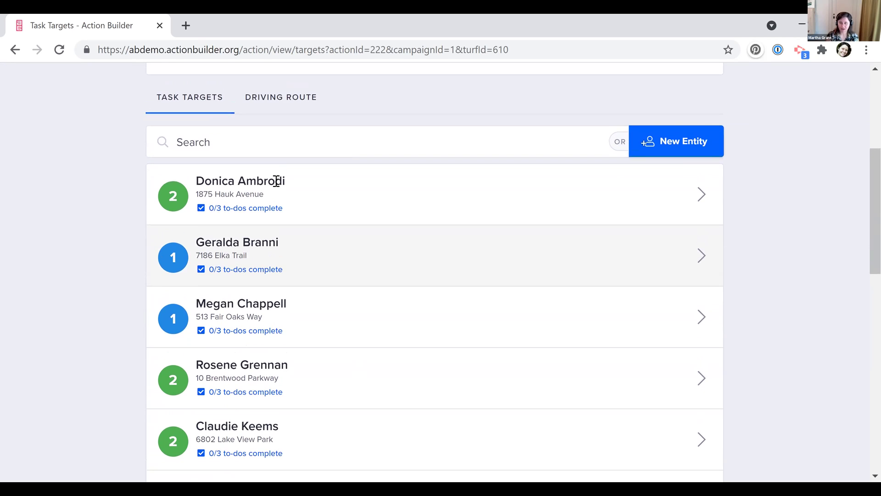
pyautogui.scroll(1, 276, 183)
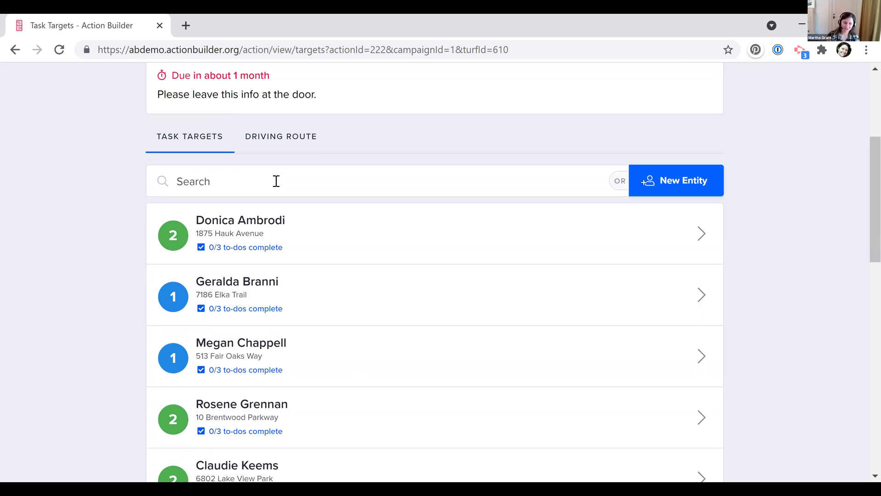
pyautogui.scroll(1, 276, 184)
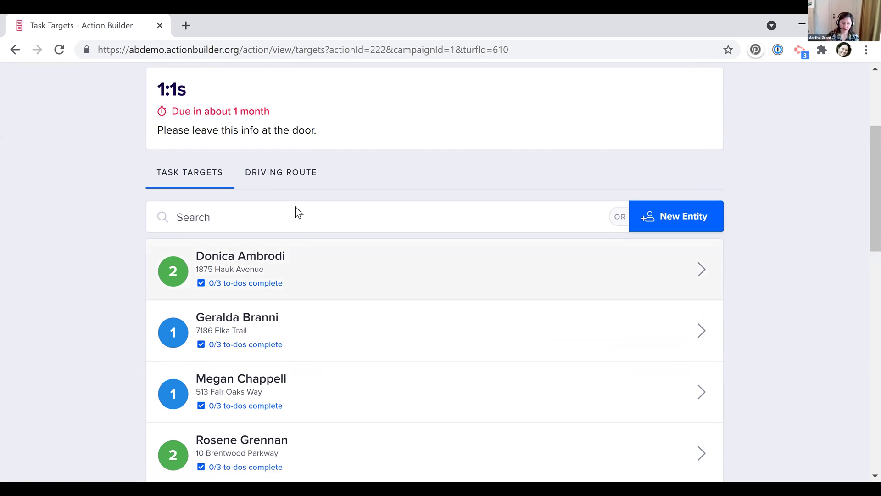
# Open the first 1:1s task target, then show and dismiss their phone number popover twice
pyautogui.click(337, 266)
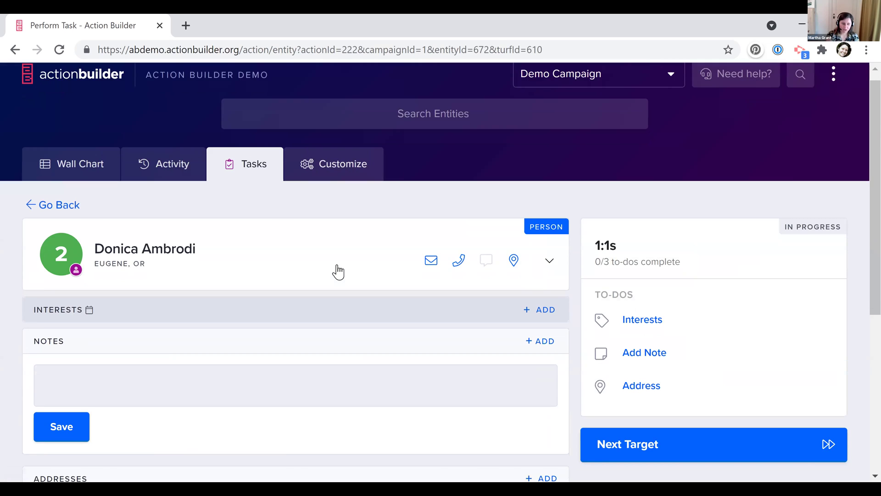
pyautogui.scroll(-2, 335, 271)
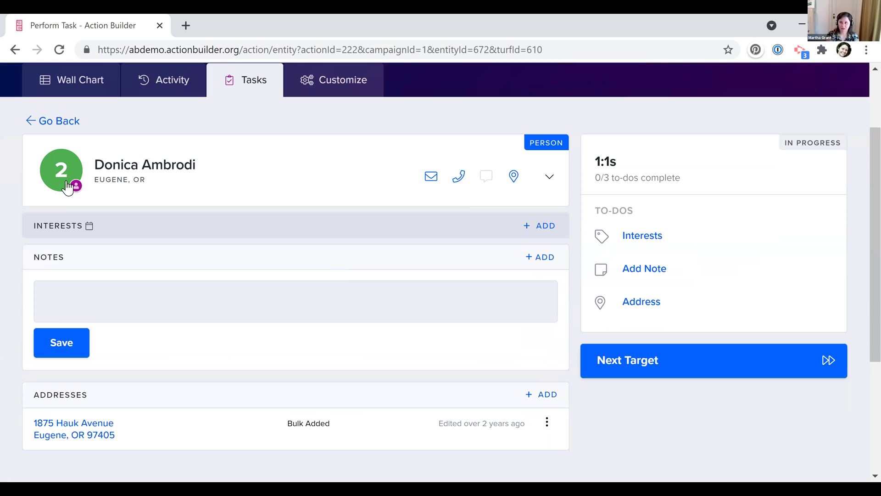
pyautogui.scroll(-1, 105, 199)
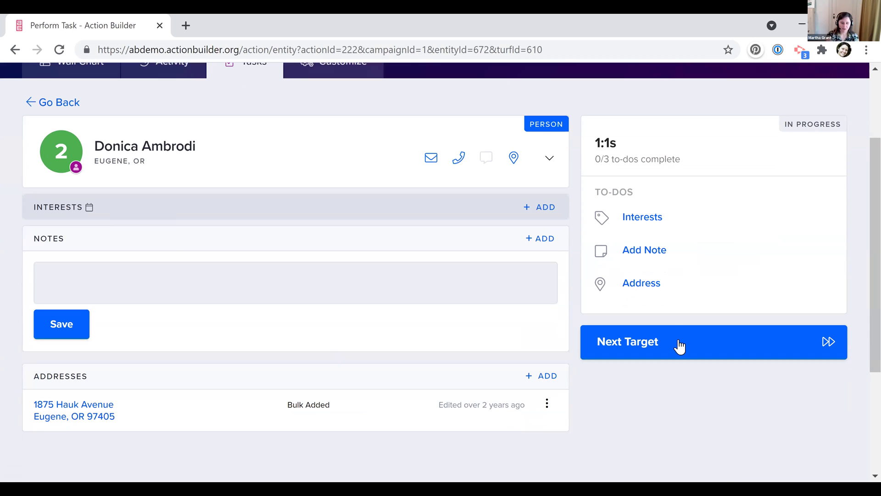
pyautogui.click(457, 163)
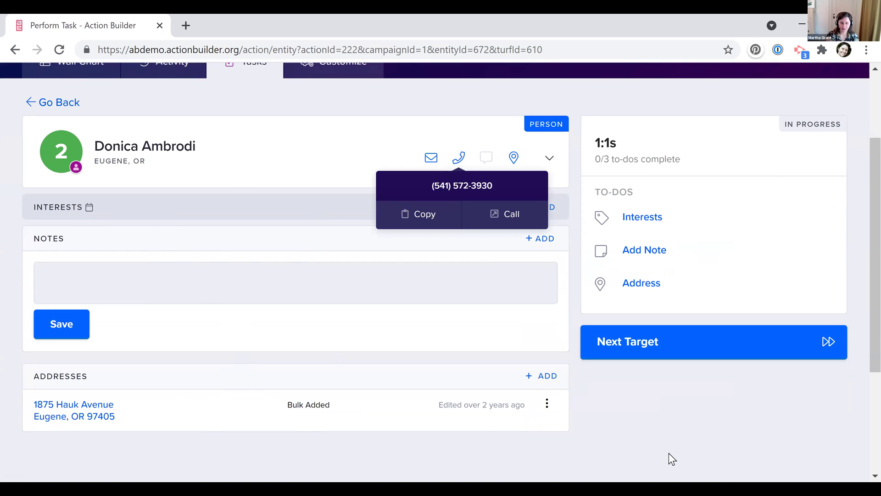
pyautogui.click(627, 452)
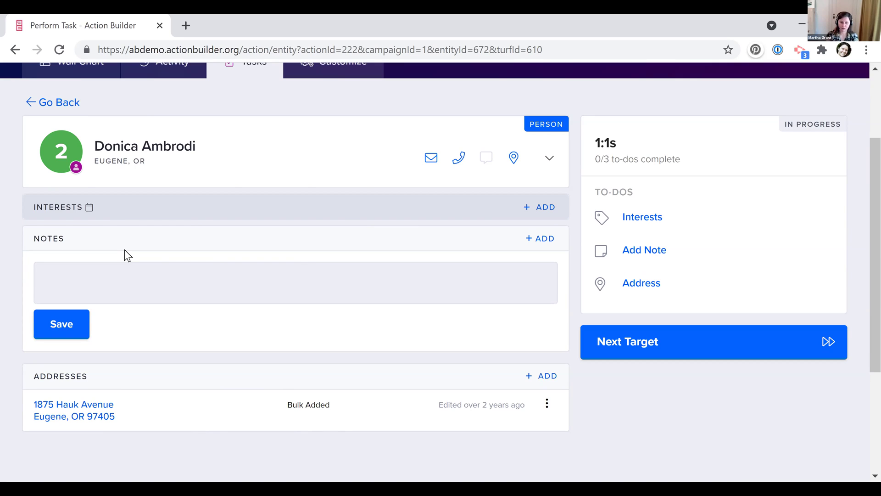
pyautogui.click(458, 159)
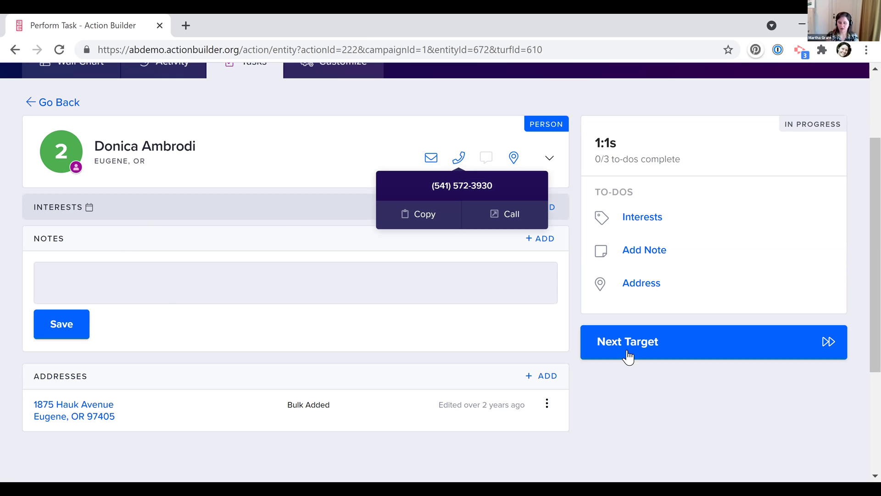
pyautogui.click(623, 368)
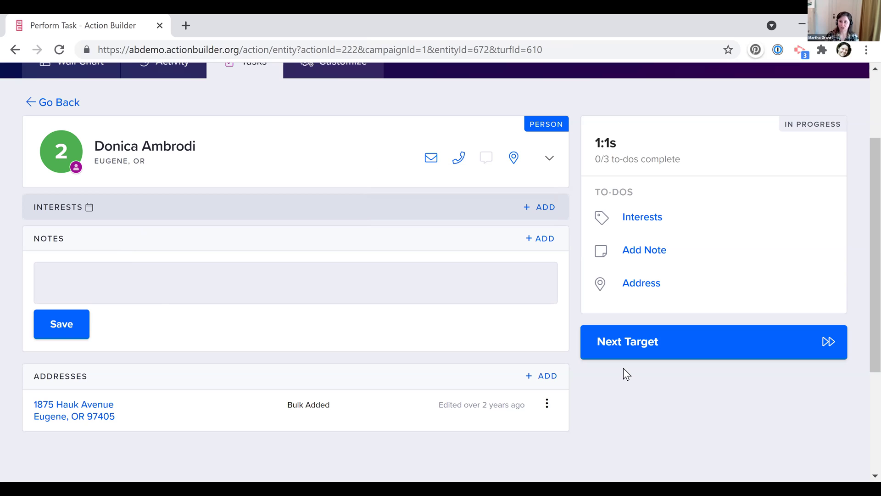
pyautogui.scroll(3, 370, 230)
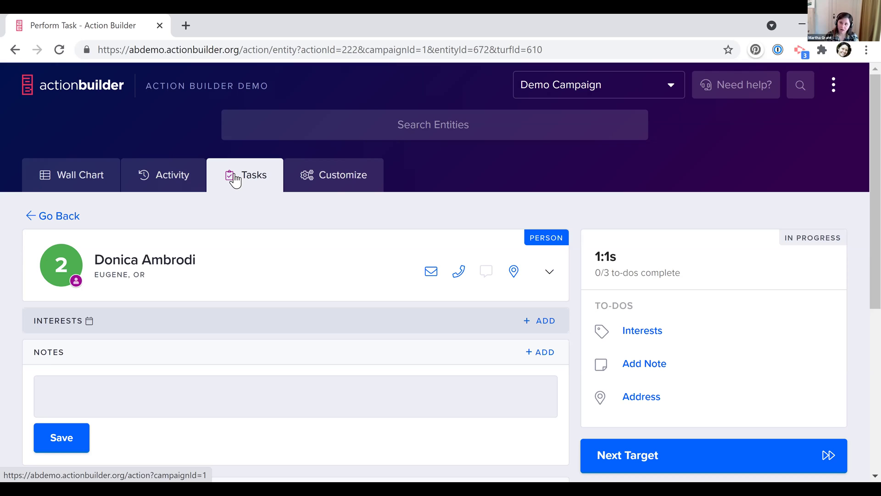
# Load the actionnetwork.org home page in a new browser tab
pyautogui.click(185, 26)
pyautogui.write('actionnetwork.org')
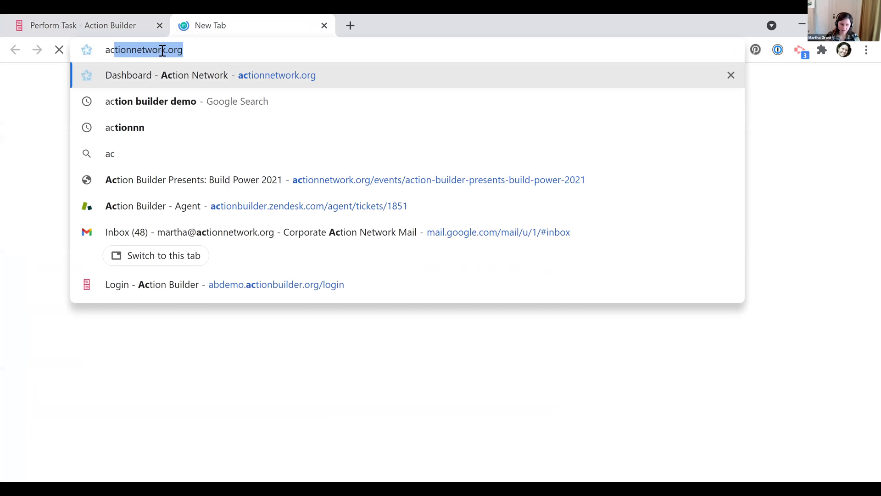
pyautogui.press('Return')
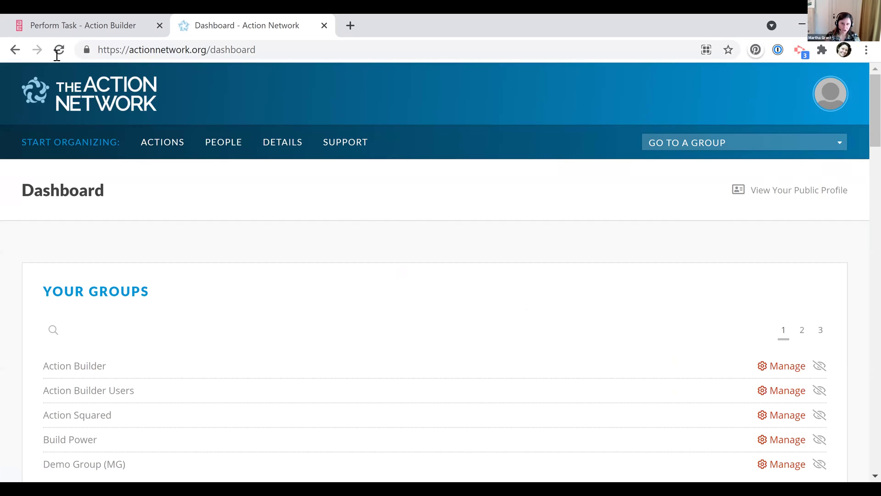
pyautogui.moveTo(210, 50); pyautogui.dragTo(57, 55)
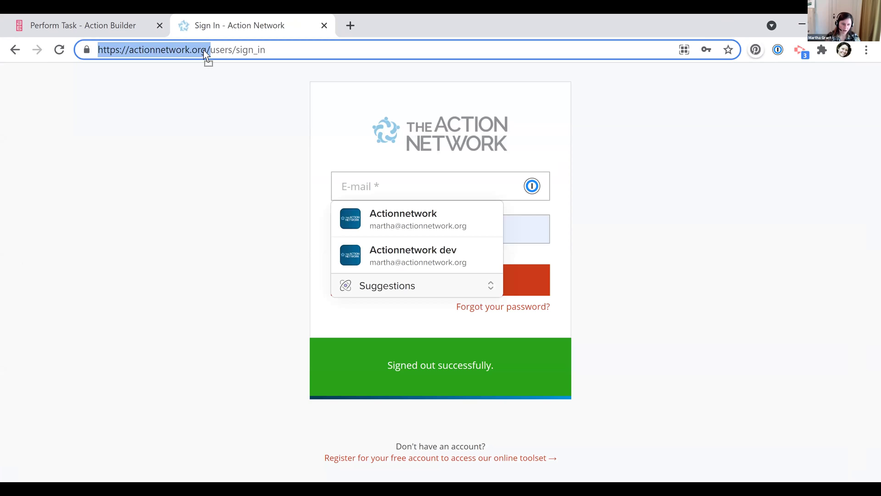
pyautogui.moveTo(455, 52); pyautogui.dragTo(454, 53)
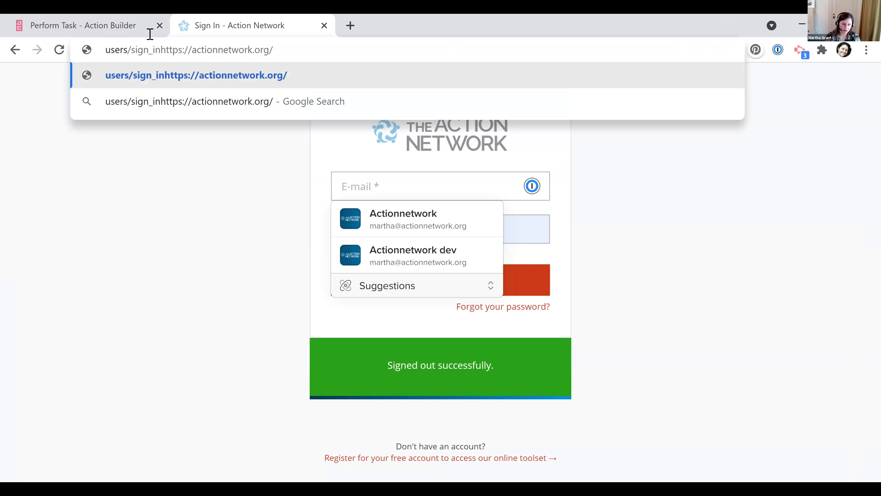
pyautogui.hotkey('ctrl', 'z')
pyautogui.press('BackSpace')
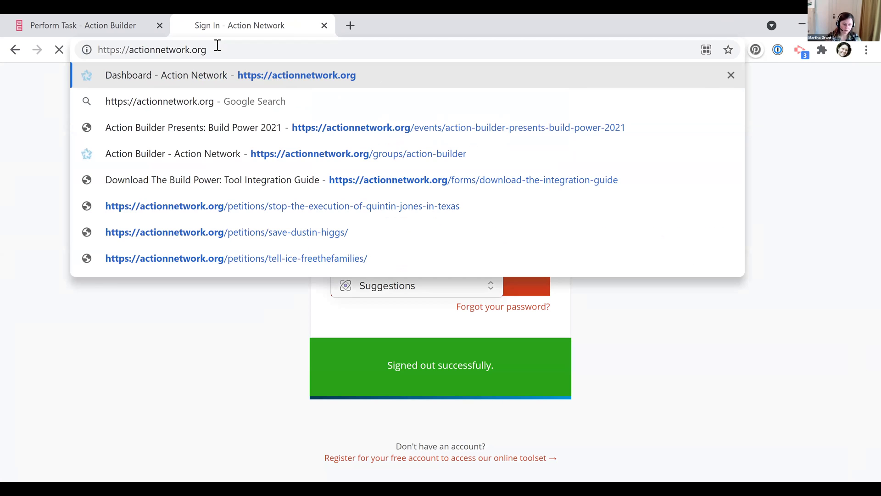
pyautogui.click(231, 68)
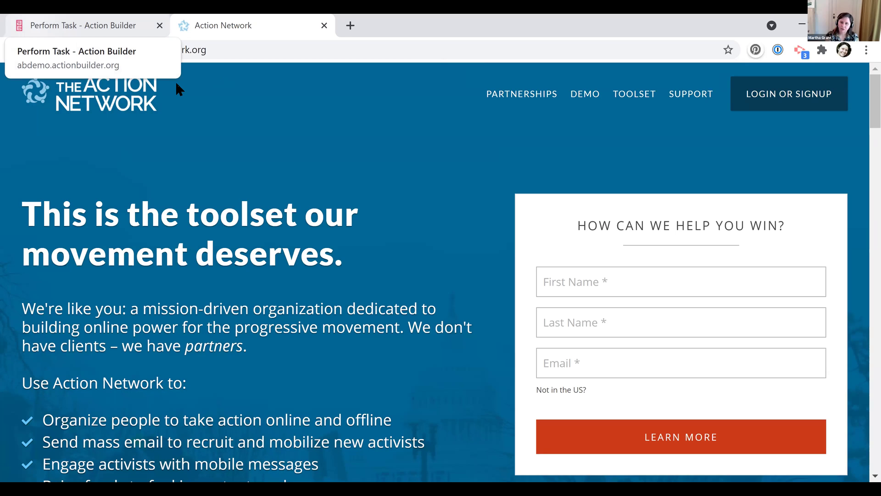
# Open Action Network's LOGIN OR SIGNUP page, then return to the Perform Task tab
pyautogui.click(169, 49)
pyautogui.click(228, 26)
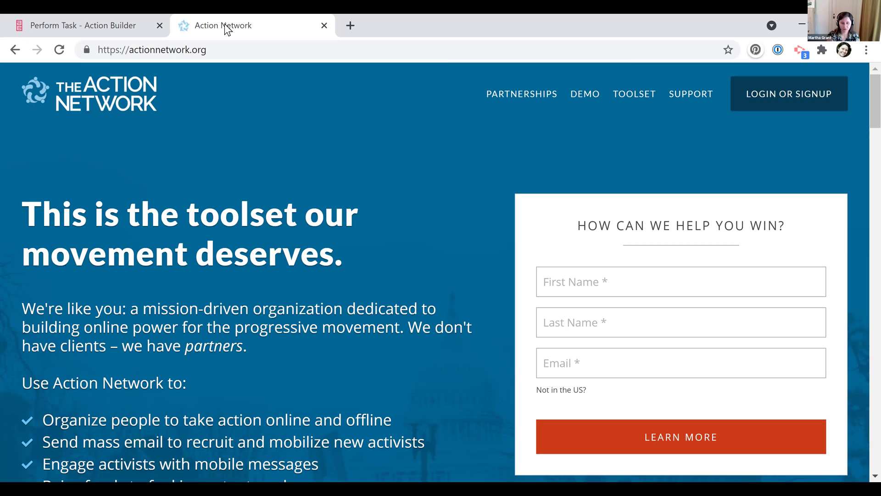
pyautogui.click(818, 113)
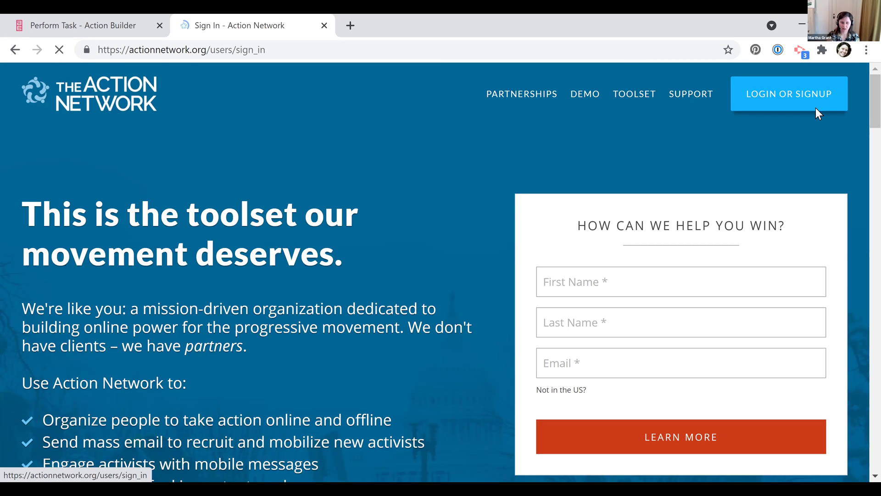
pyautogui.click(105, 19)
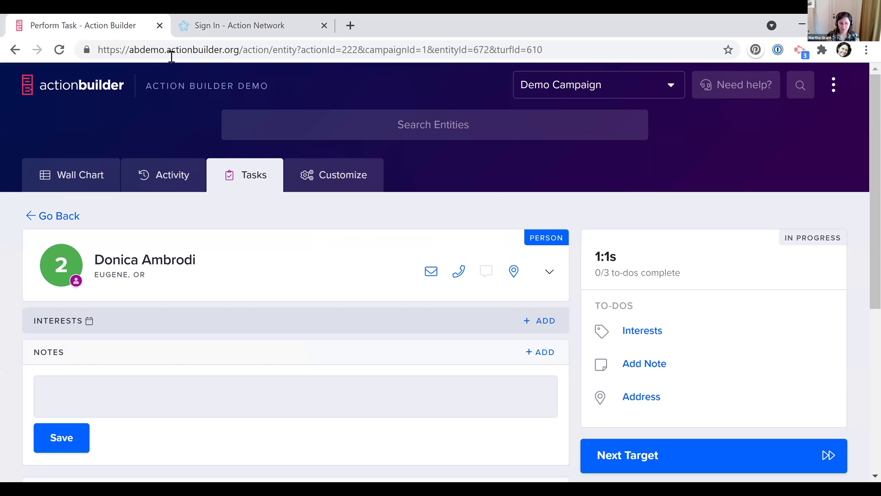
# Highlight the abdemo subdomain and ACTION BUILDER DEMO header, then restore the window to mobile width
pyautogui.click(129, 50)
pyautogui.doubleClick(152, 54)
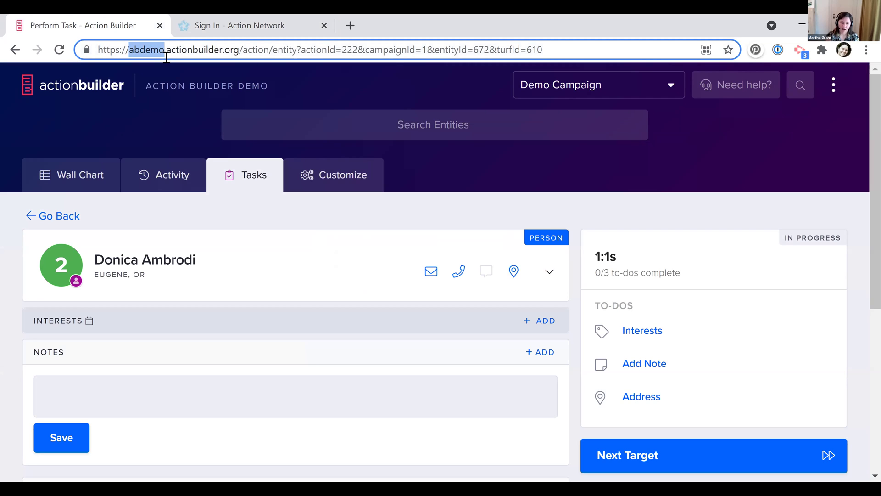
pyautogui.tripleClick(170, 84)
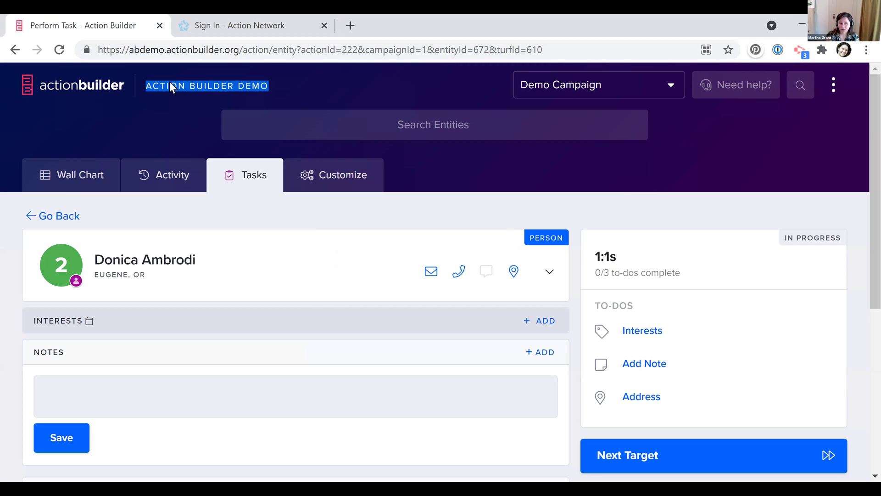
pyautogui.click(170, 81)
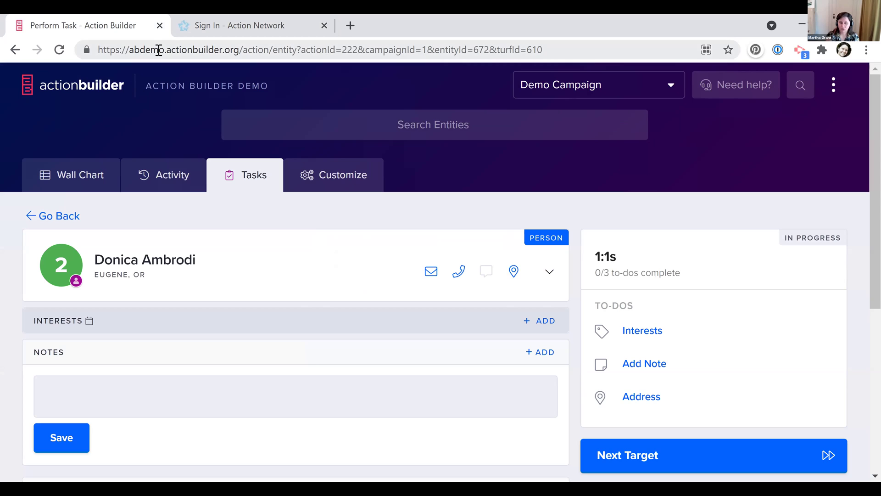
pyautogui.doubleClick(158, 50)
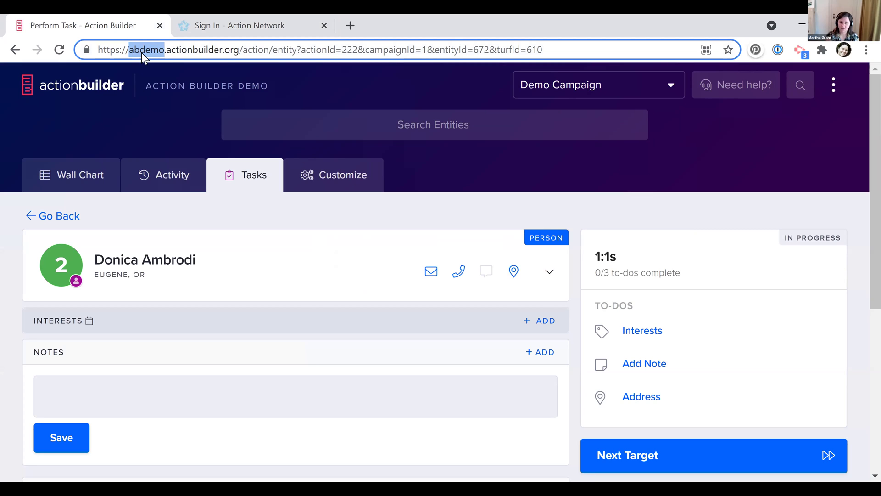
pyautogui.doubleClick(180, 83)
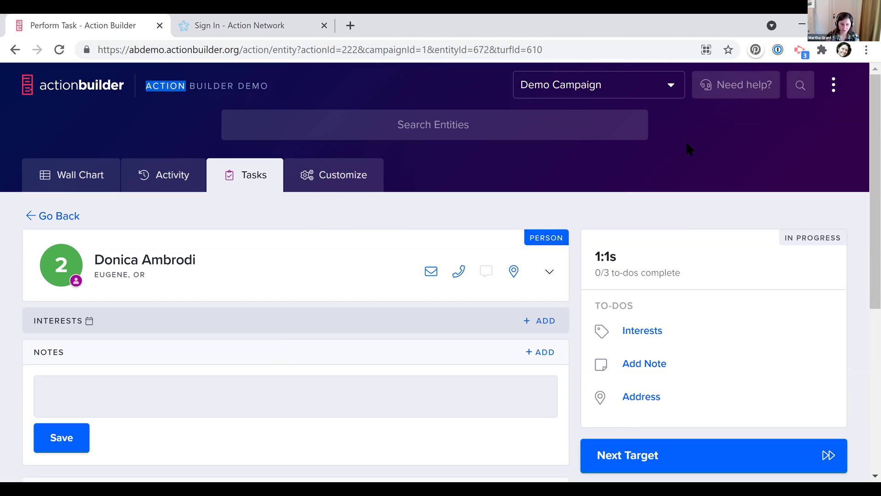
pyautogui.press('super+Down')
# Add a Volunteering response to Interests dated July 30, 2021, and save it
pyautogui.scroll(-2, 447, 325)
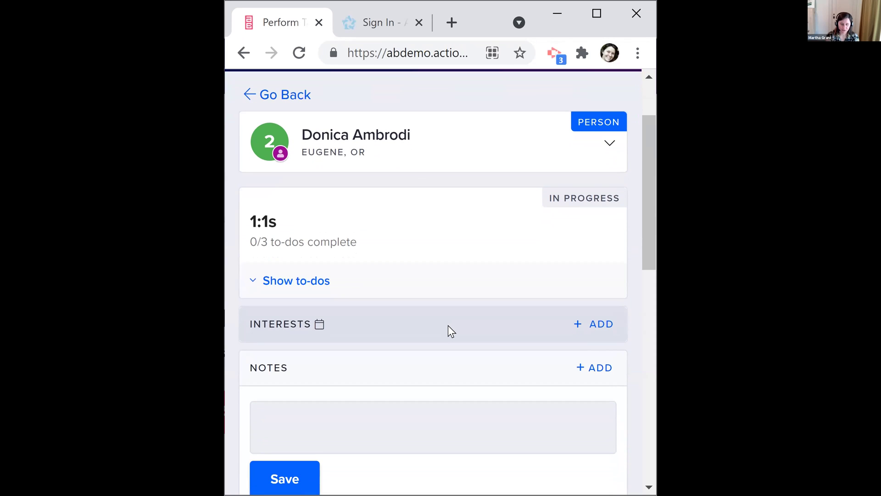
pyautogui.scroll(-1, 447, 325)
pyautogui.scroll(-1, 411, 210)
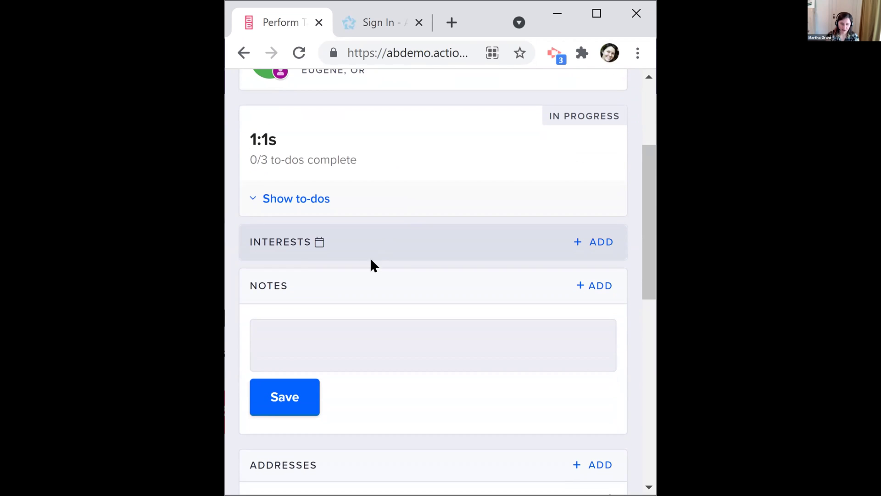
pyautogui.click(595, 241)
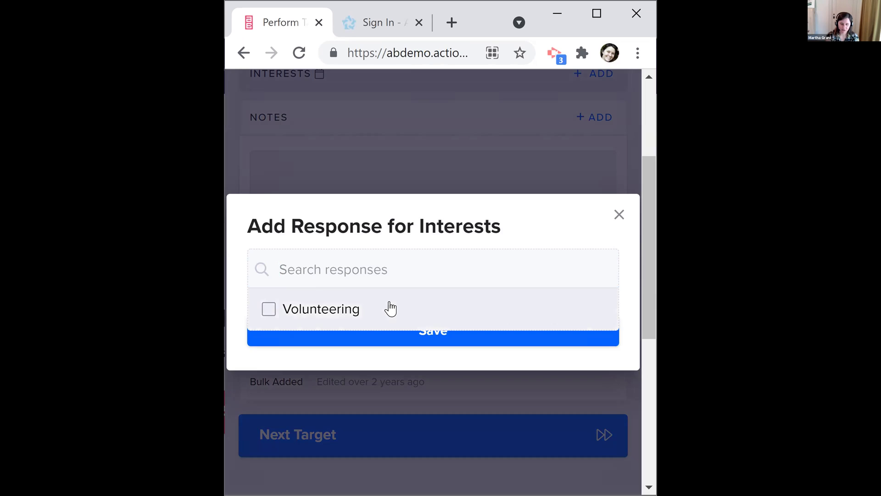
pyautogui.click(391, 306)
pyautogui.click(393, 341)
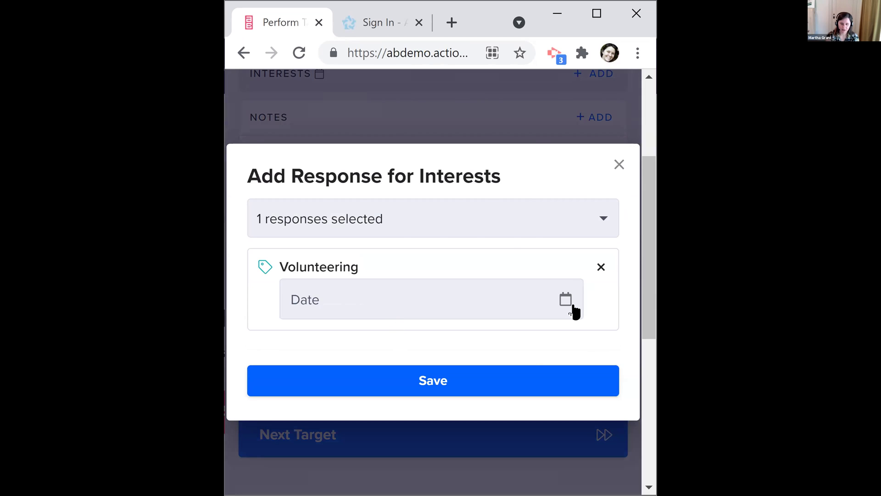
pyautogui.click(569, 302)
pyautogui.click(476, 303)
pyautogui.click(438, 377)
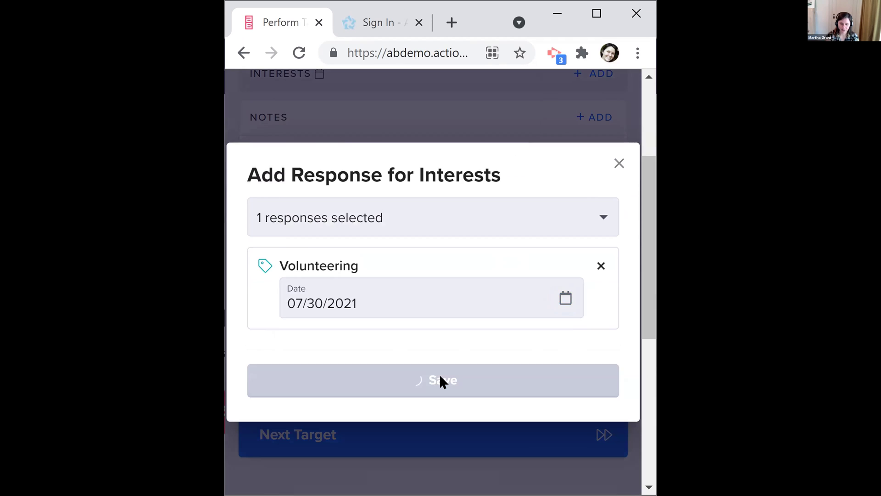
pyautogui.click(314, 323)
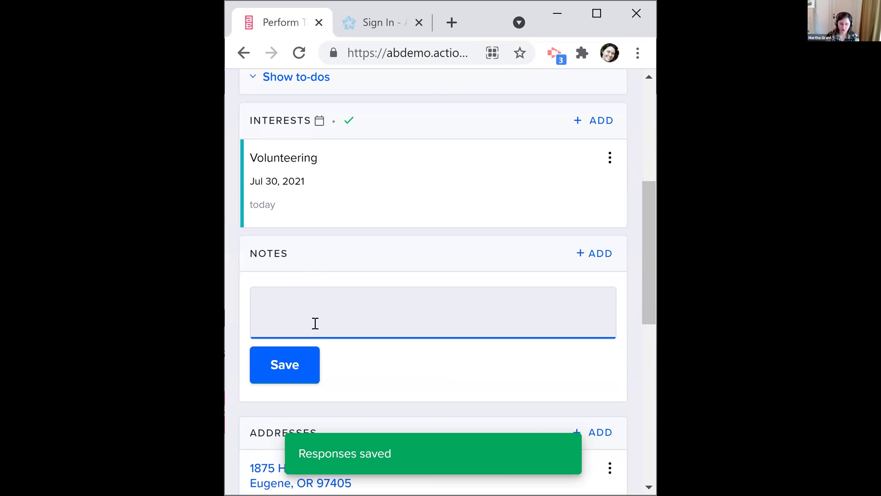
pyautogui.scroll(-4, 381, 316)
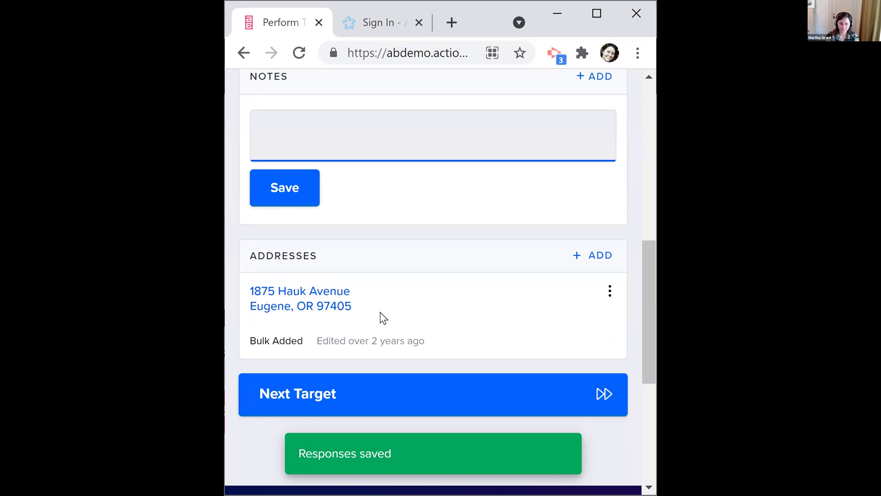
# Advance to the next target, then go back to the task's target list
pyautogui.click(358, 390)
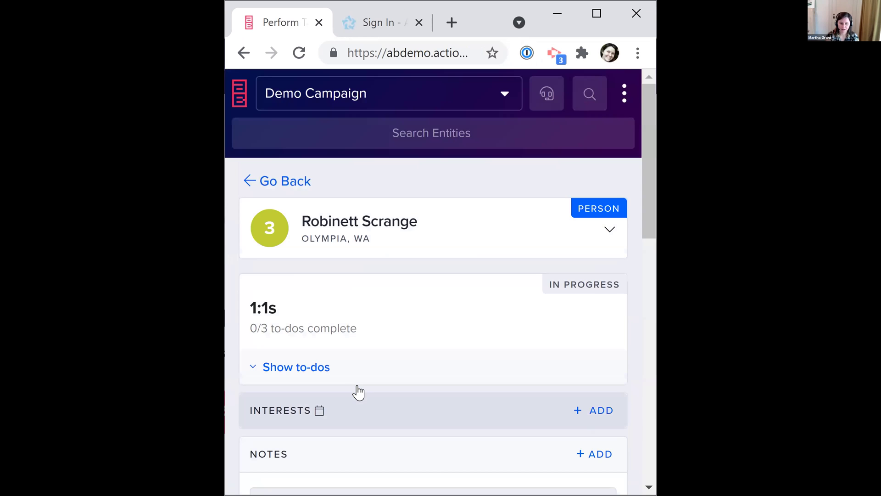
pyautogui.scroll(-4, 358, 386)
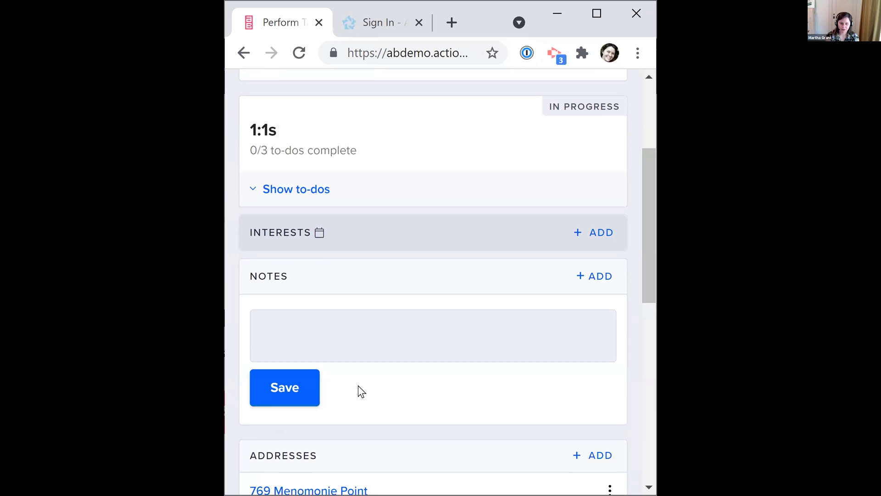
pyautogui.click(279, 179)
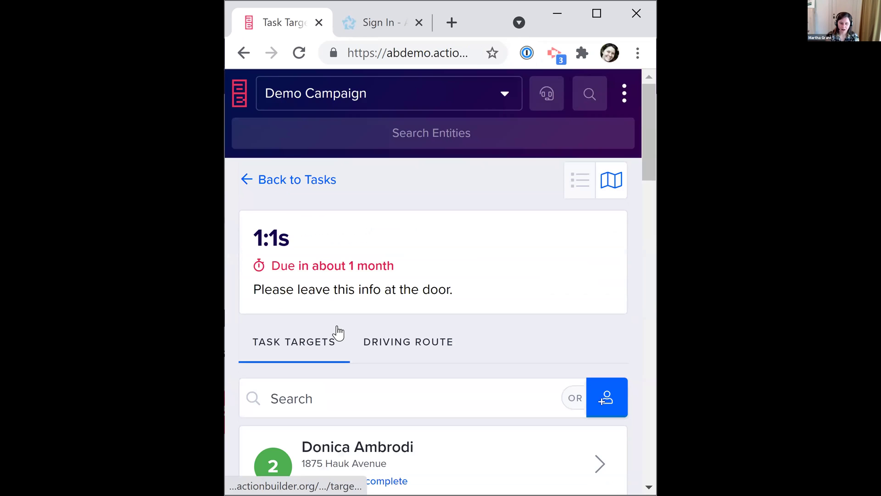
pyautogui.scroll(-5, 338, 331)
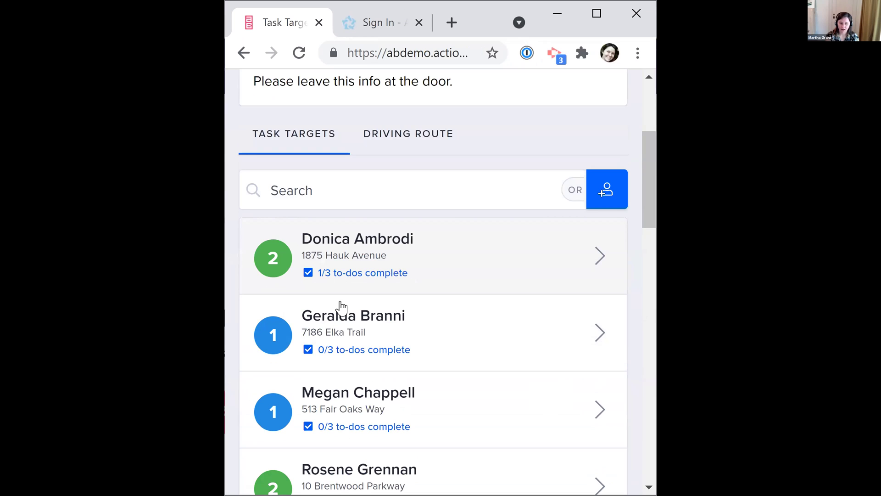
pyautogui.scroll(1, 354, 236)
# Open a target's person page, expand and collapse its card, and maximize the window
pyautogui.click(357, 247)
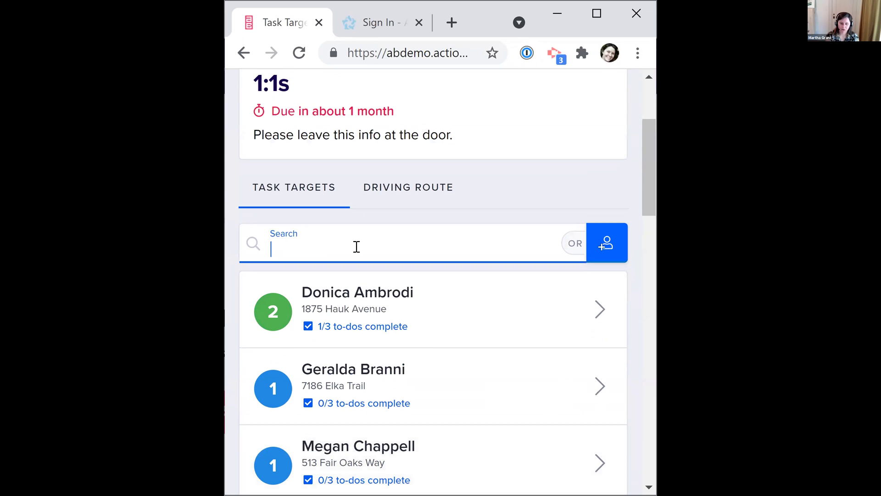
pyautogui.click(375, 398)
pyautogui.click(616, 236)
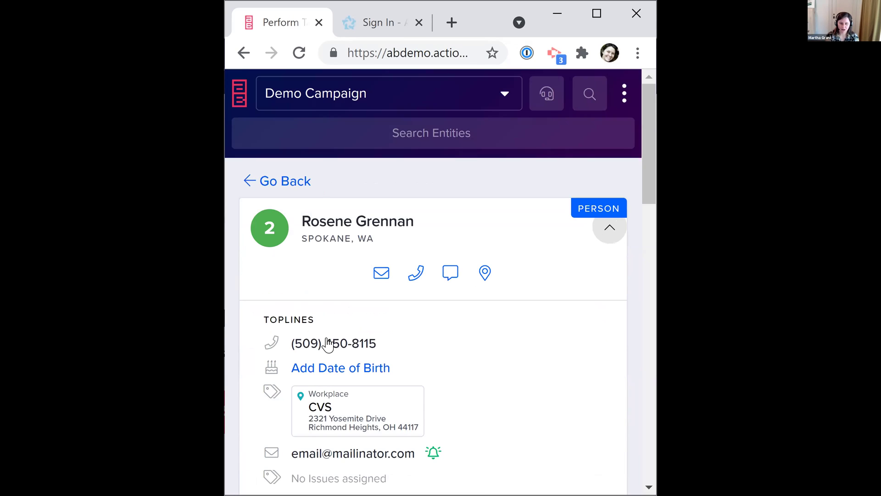
pyautogui.scroll(-2, 454, 165)
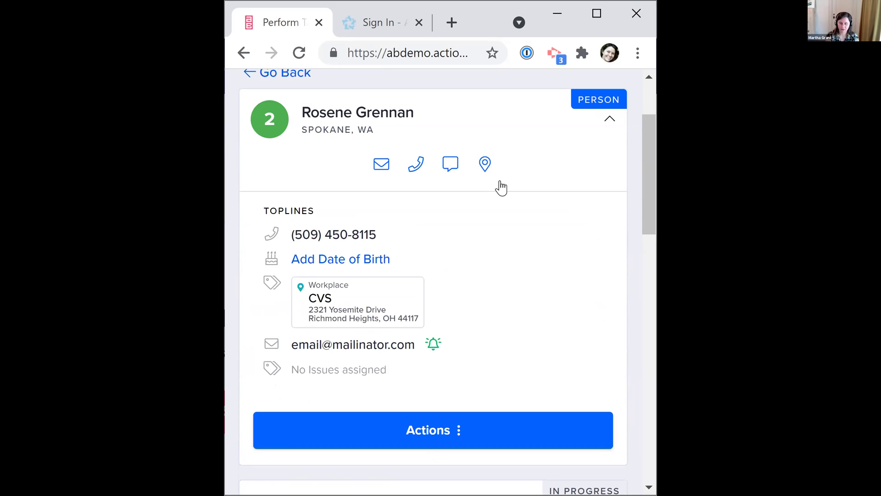
pyautogui.click(608, 119)
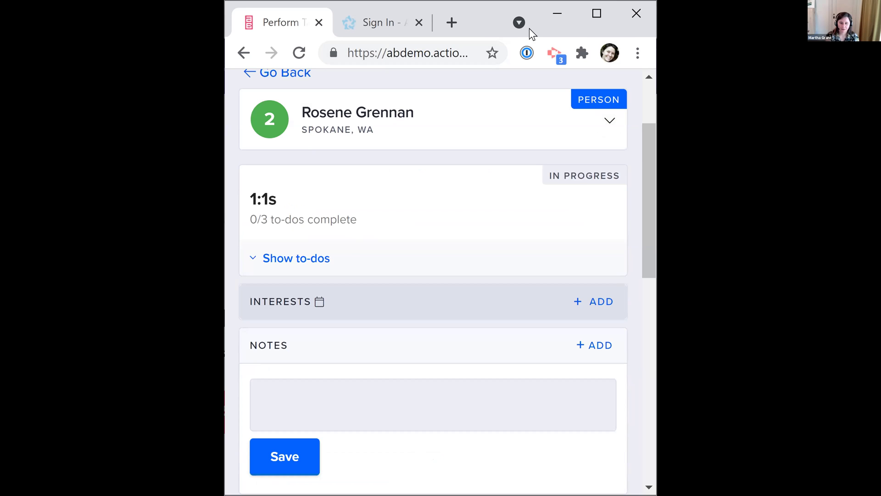
pyautogui.click(588, 15)
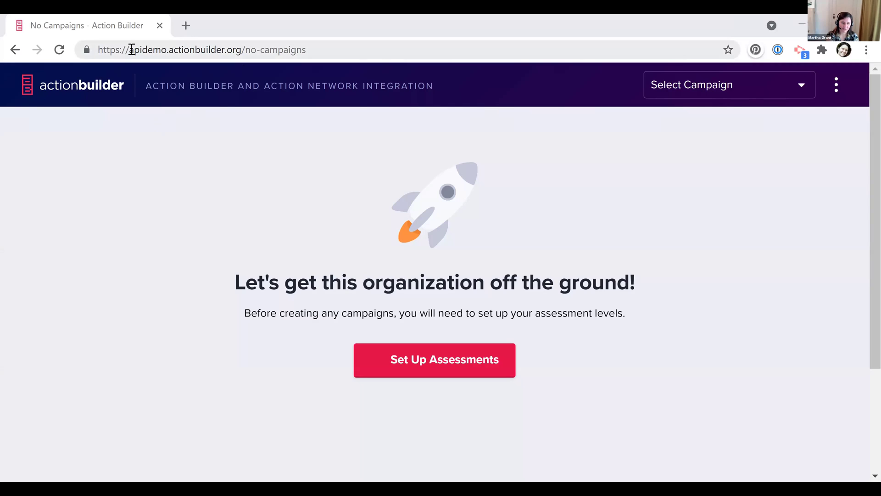
# Point out the apidemo address and organization header, then start Set Up Assessments
pyautogui.doubleClick(164, 49)
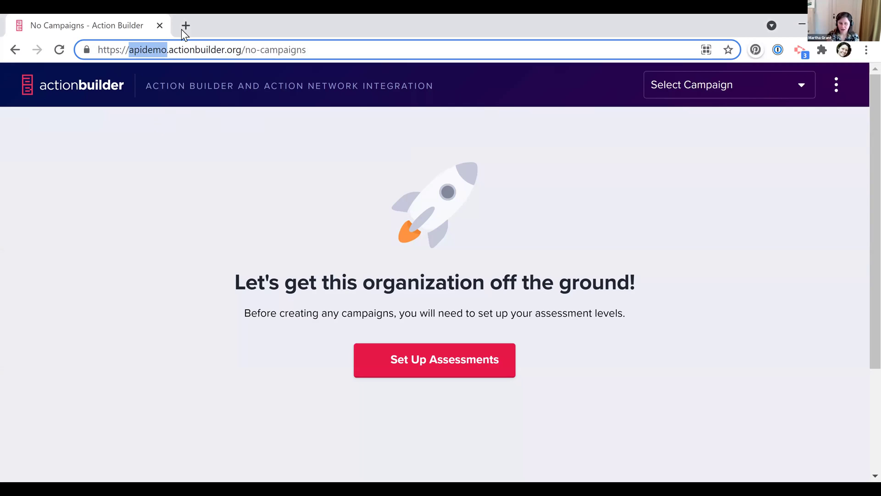
pyautogui.click(166, 90)
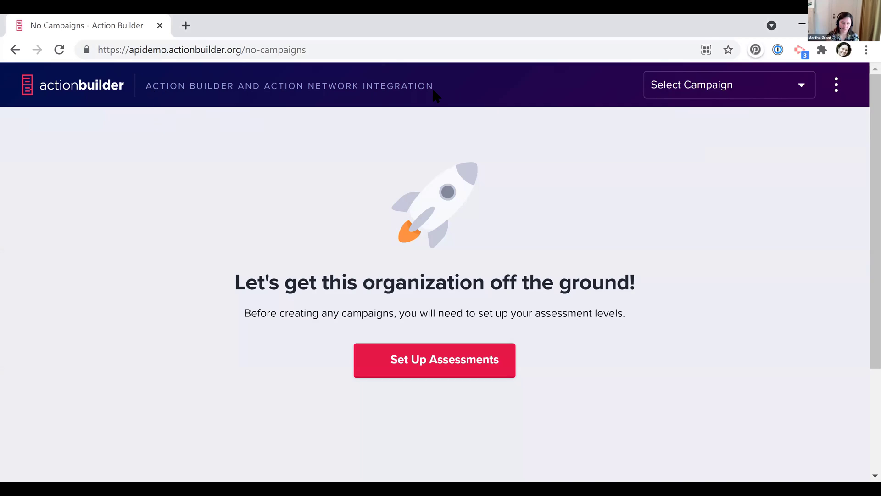
pyautogui.tripleClick(177, 93)
pyautogui.click(177, 93)
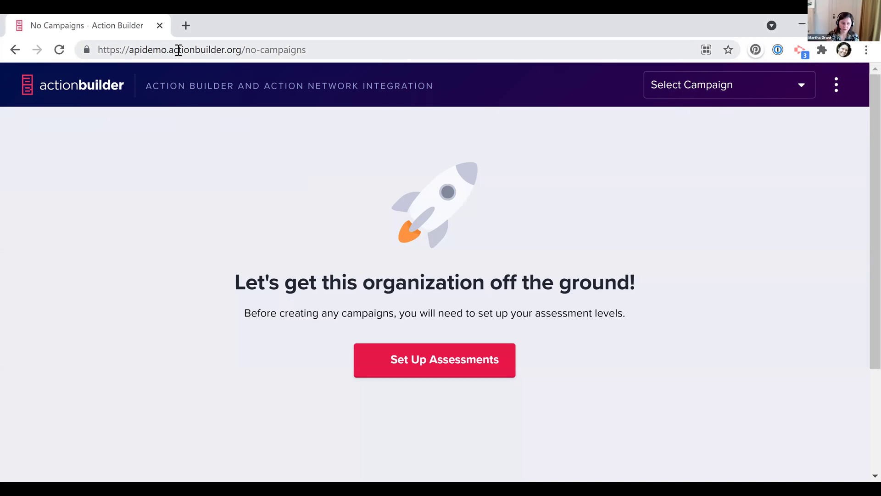
pyautogui.moveTo(171, 50); pyautogui.dragTo(129, 50)
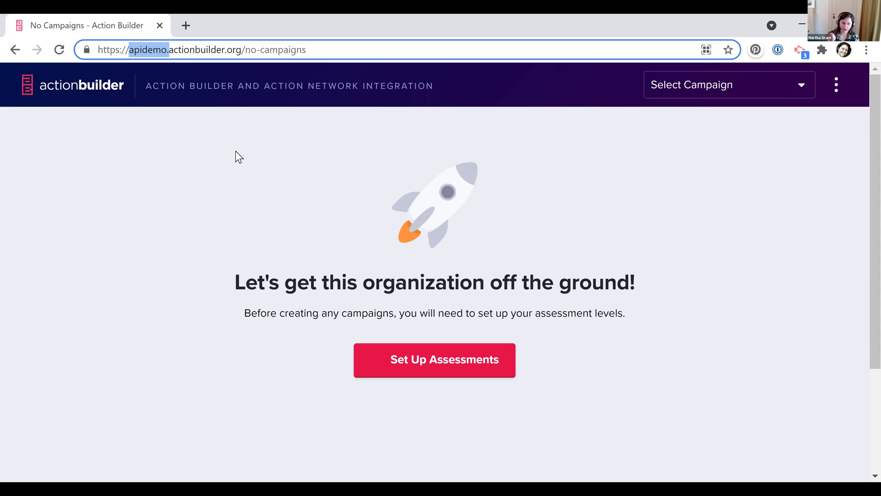
pyautogui.click(235, 151)
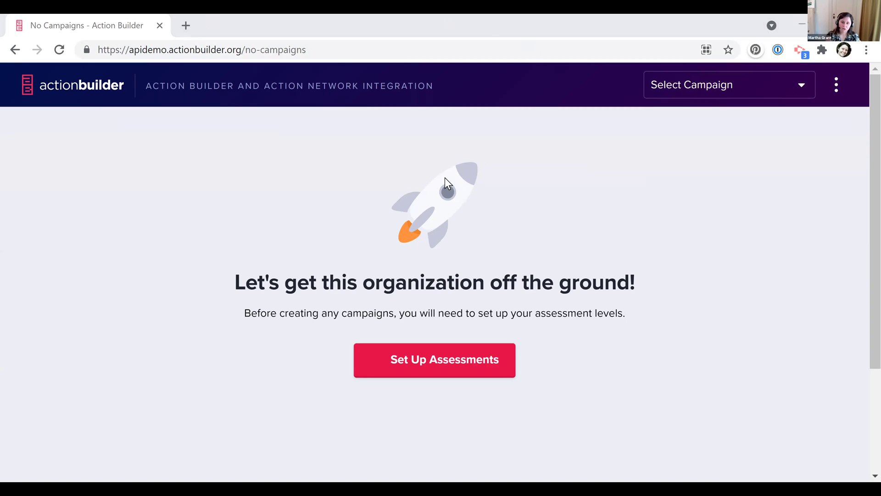
pyautogui.click(425, 360)
pyautogui.scroll(-1, 588, 406)
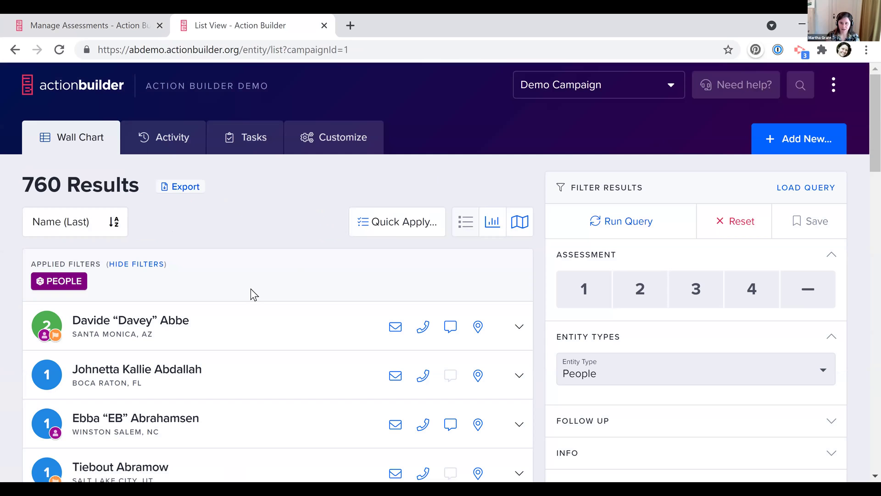
# Switch the Demo Campaign's 760 people results from list to Wall Chart view
pyautogui.scroll(-1, 250, 288)
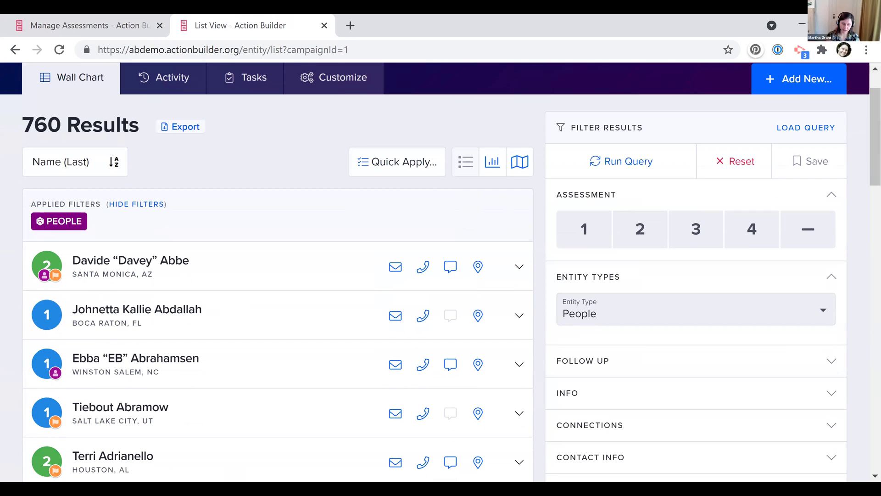
pyautogui.moveTo(42, 415)
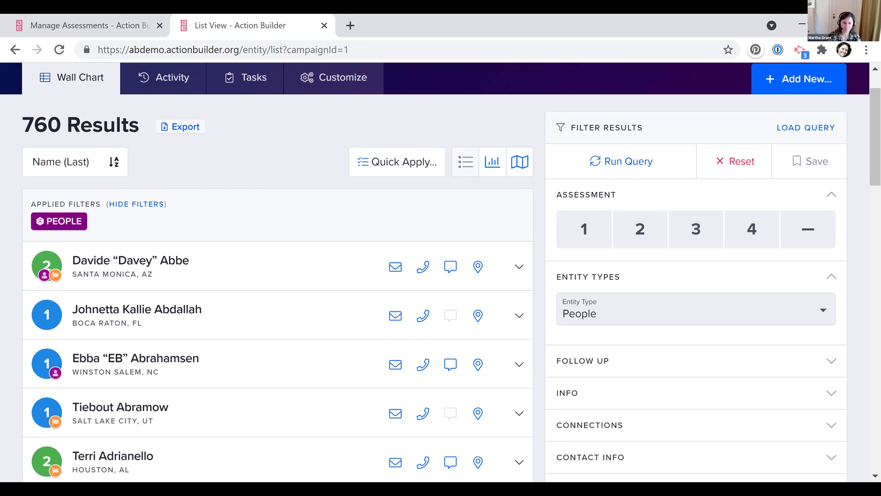
pyautogui.click(493, 162)
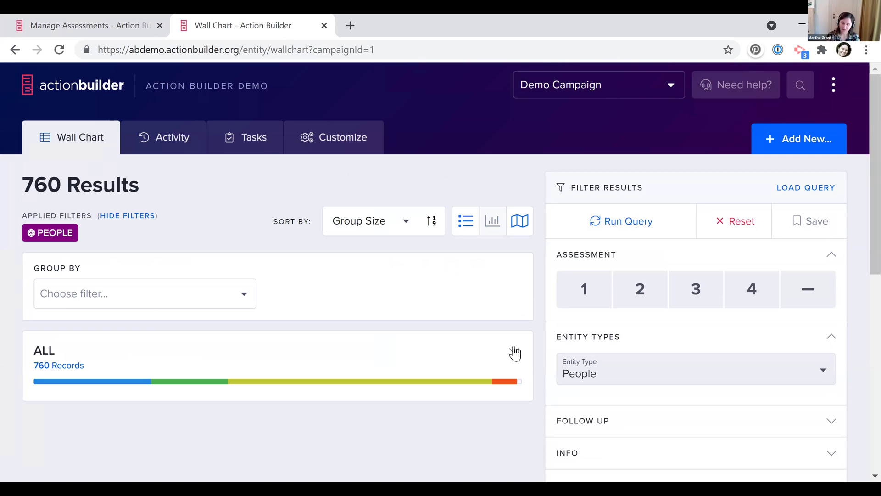
# Expand the ALL group and group the wall chart by Location, then State, browsing the bars
pyautogui.click(390, 361)
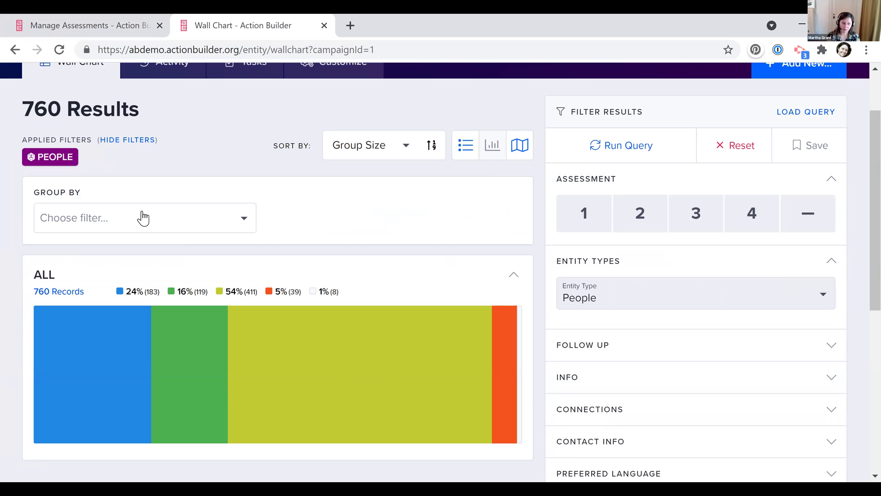
pyautogui.click(128, 229)
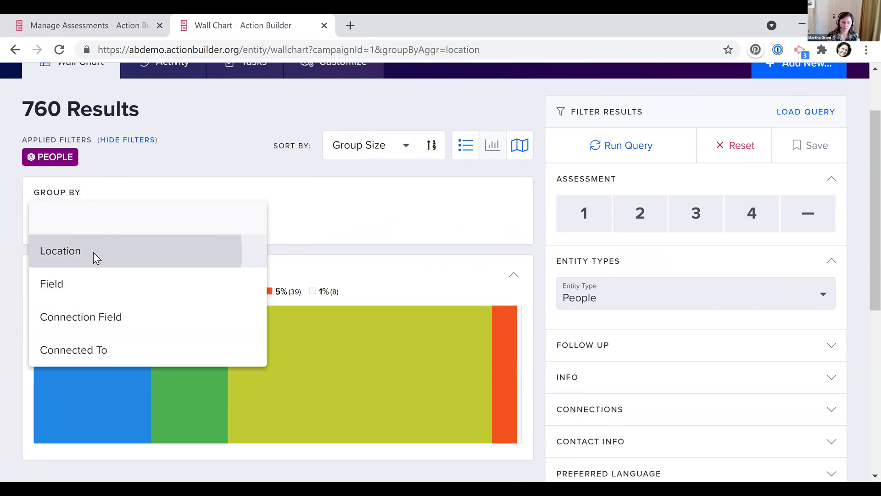
pyautogui.click(93, 251)
pyautogui.click(377, 302)
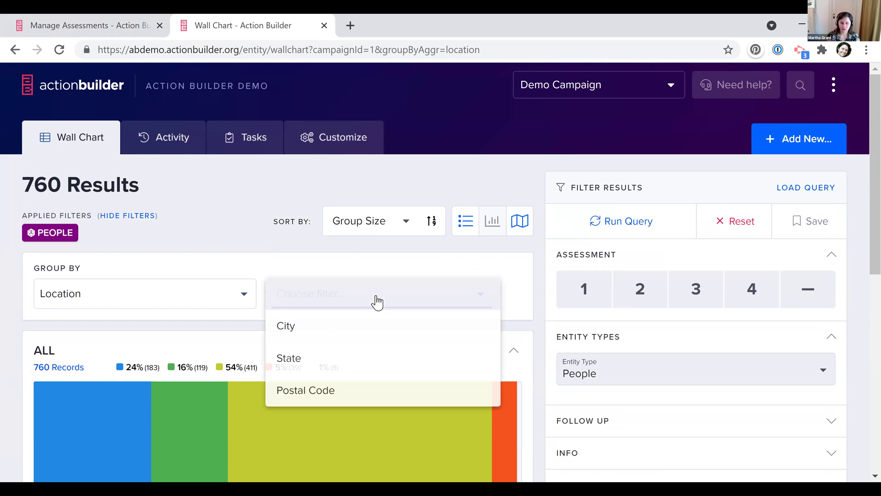
pyautogui.click(354, 353)
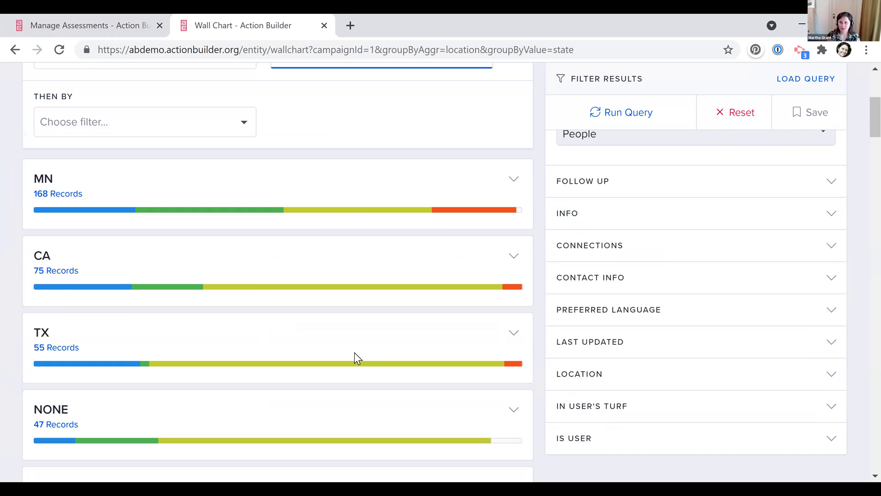
pyautogui.scroll(-2, 354, 354)
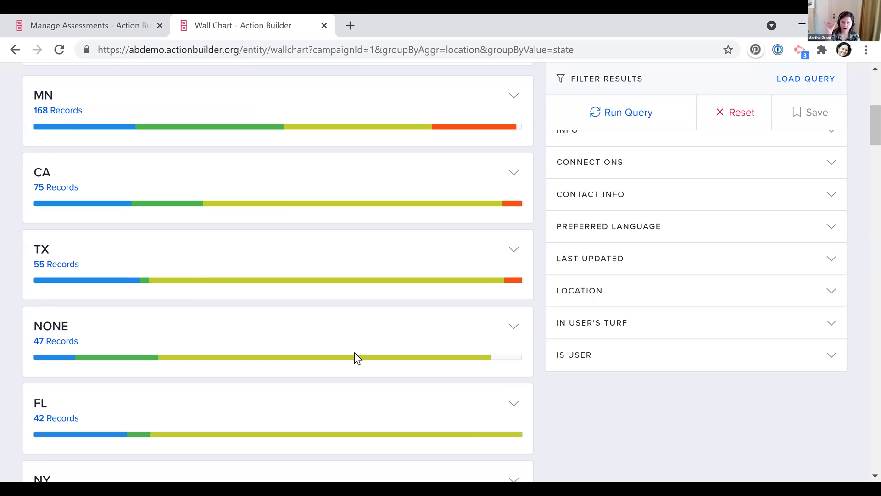
pyautogui.scroll(-2, 355, 352)
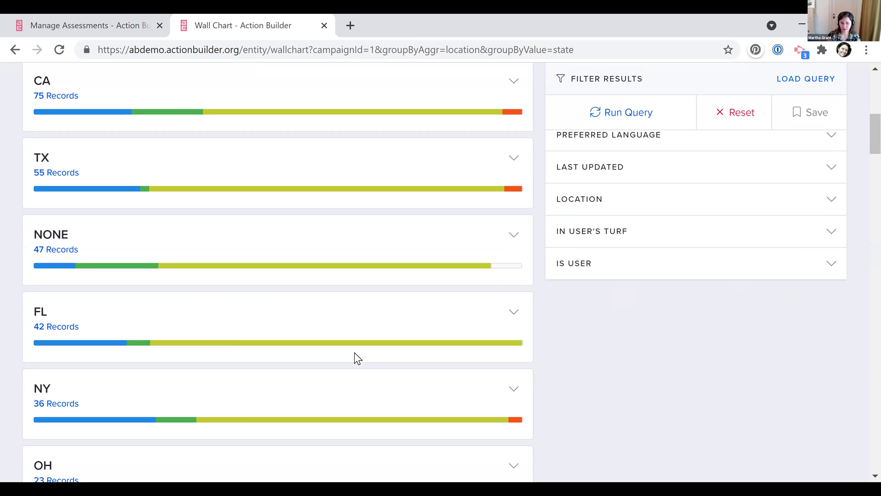
pyautogui.scroll(3, 362, 242)
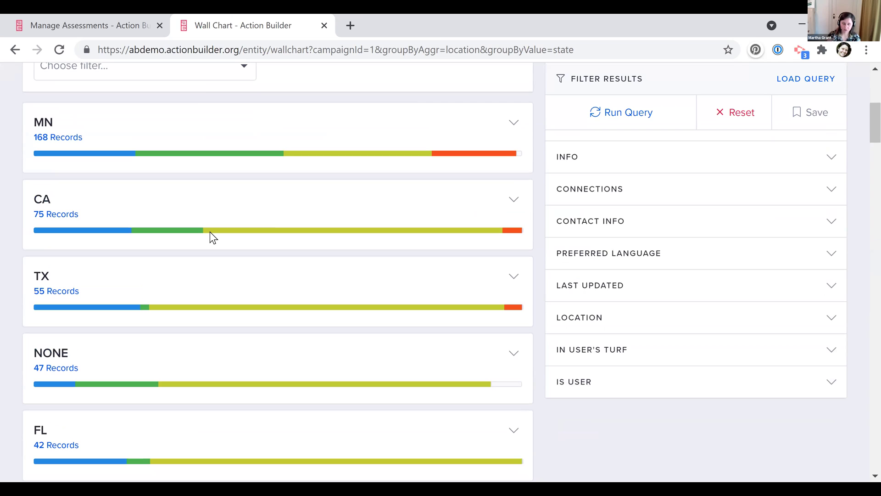
pyautogui.click(55, 22)
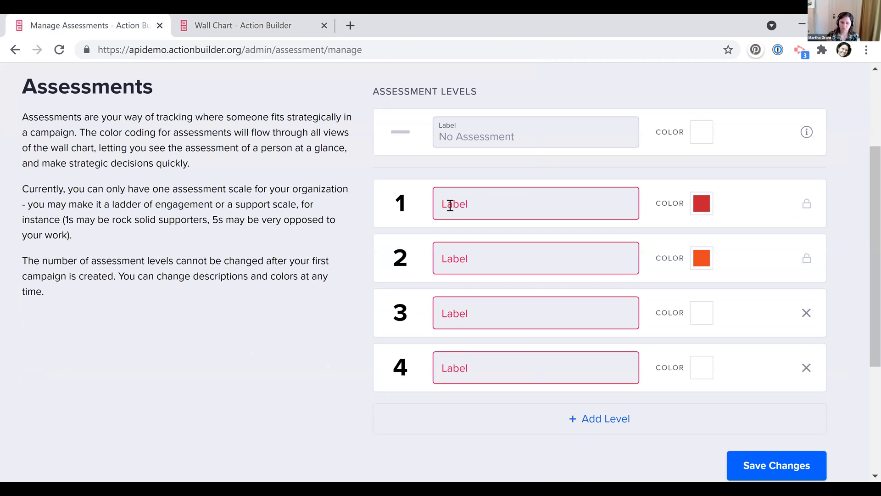
# Label assessment levels 1 and 2 as Leader and Supporter
pyautogui.click(450, 205)
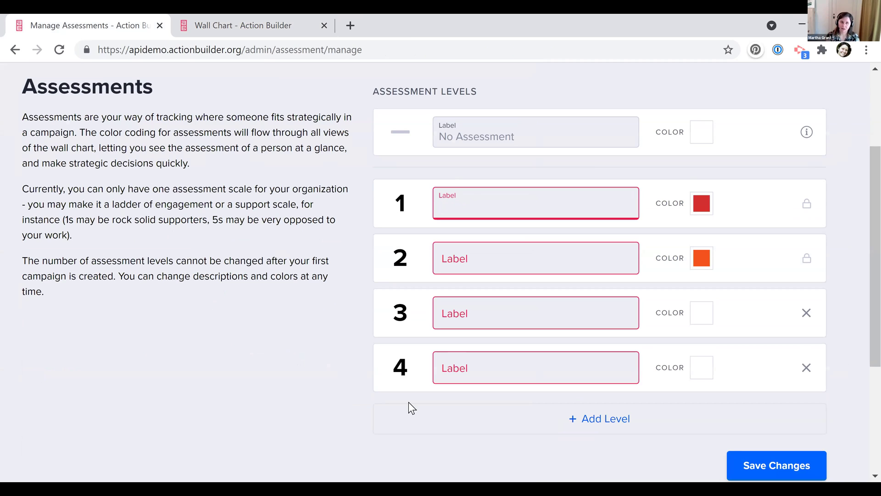
pyautogui.write('1')
pyautogui.press('Tab')
pyautogui.hotkey('shift', 'Tab')
pyautogui.write('Leader')
pyautogui.press('Tab')
pyautogui.write('POtenti')
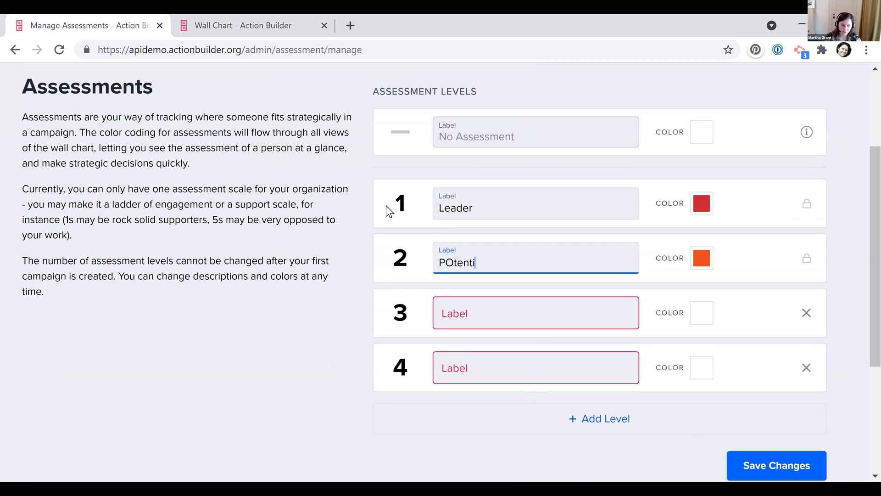
pyautogui.press('BackSpace')
pyautogui.press('BackSpace')
pyautogui.press('BackSpace')
pyautogui.press('BackSpace')
pyautogui.press('BackSpace')
pyautogui.press('BackSpace')
pyautogui.press('BackSpace')
pyautogui.write('Supporte')
pyautogui.press('Tab')
pyautogui.click(547, 267)
pyautogui.write('rO')
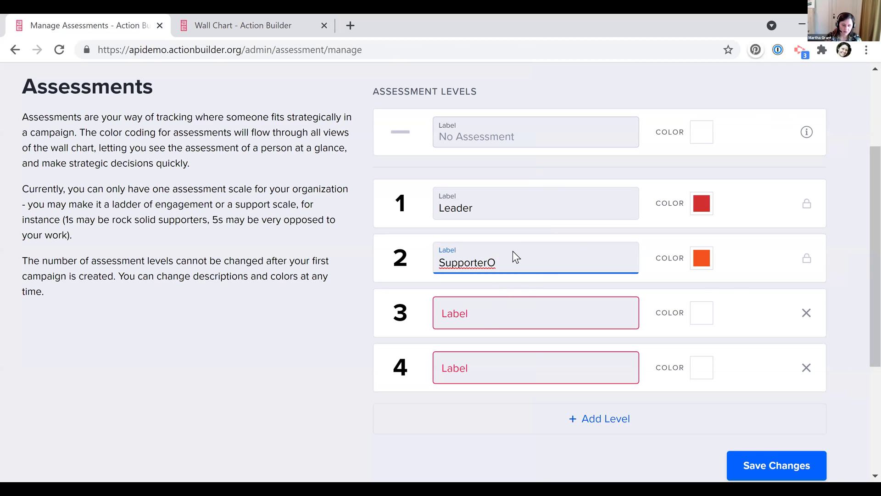
# Label level 3 On Fence and level 4 Anti, and add a fifth level, Anti Leader
pyautogui.press('Tab')
pyautogui.write('On Fec')
pyautogui.press('BackSpace')
pyautogui.write('nce')
pyautogui.press('Tab')
pyautogui.write('Anti')
pyautogui.click(515, 420)
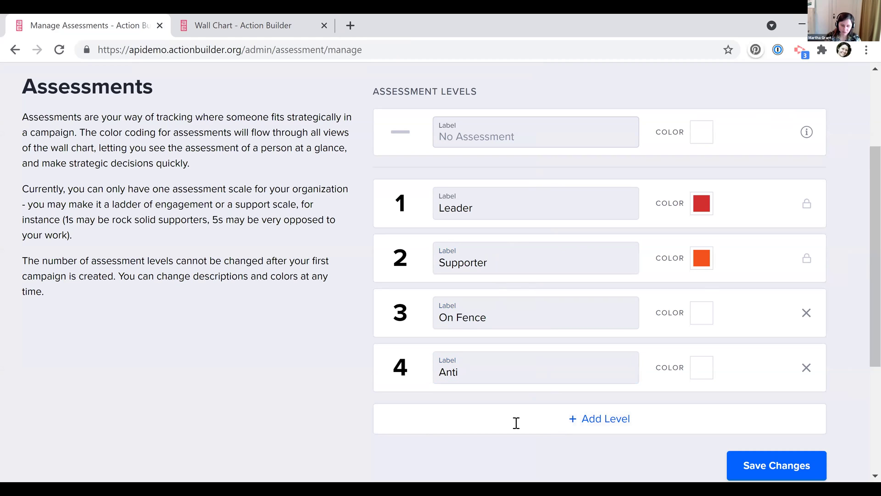
pyautogui.write('Anti')
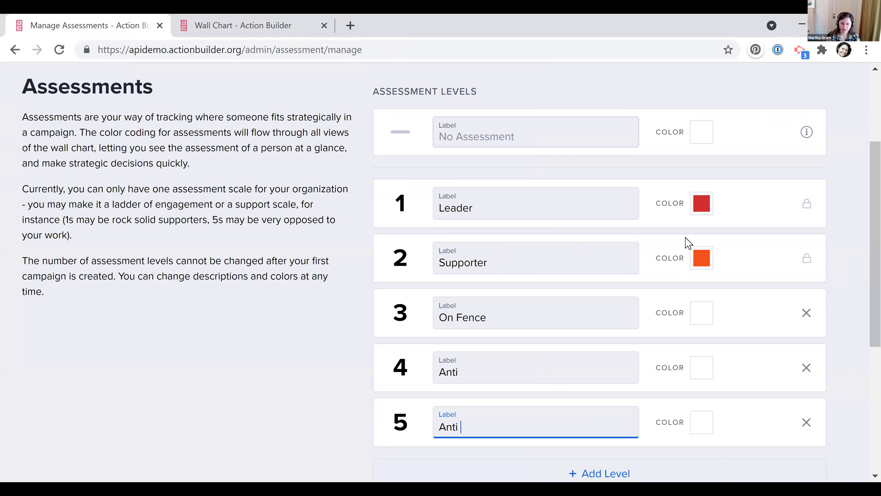
pyautogui.write(' Leader')
# Colour the five levels blue, cyan, orange, pink and red
pyautogui.click(657, 257)
pyautogui.click(702, 258)
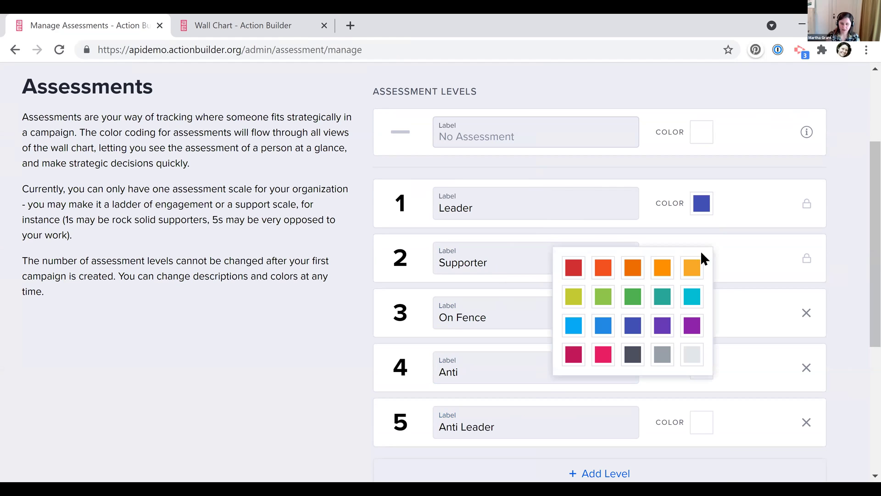
pyautogui.click(687, 291)
pyautogui.click(691, 320)
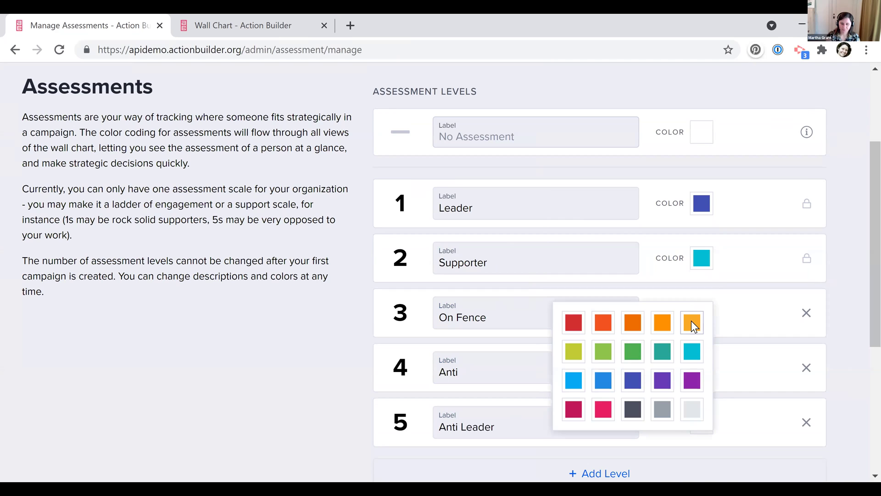
pyautogui.click(691, 321)
pyautogui.click(695, 367)
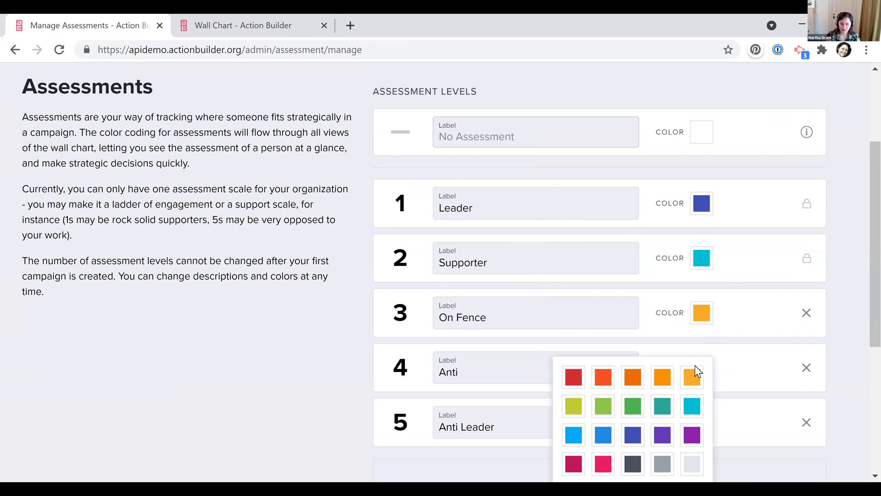
pyautogui.click(602, 463)
pyautogui.click(702, 423)
pyautogui.click(582, 429)
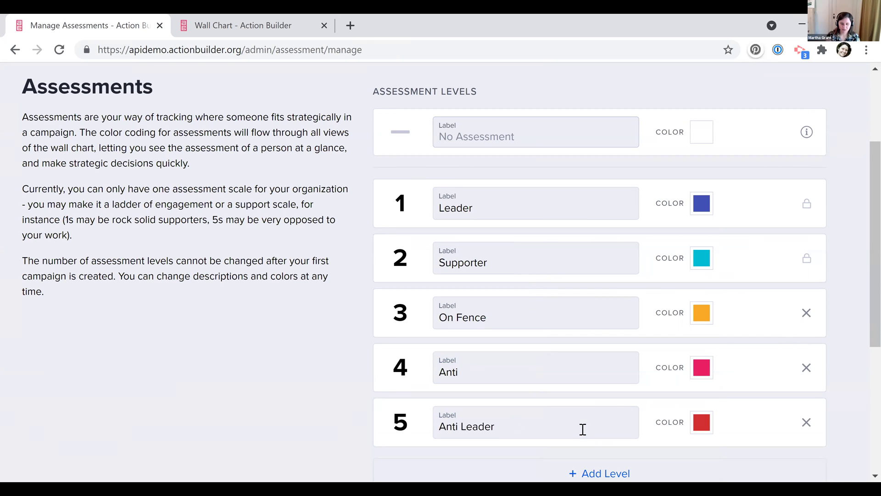
pyautogui.scroll(-2, 766, 438)
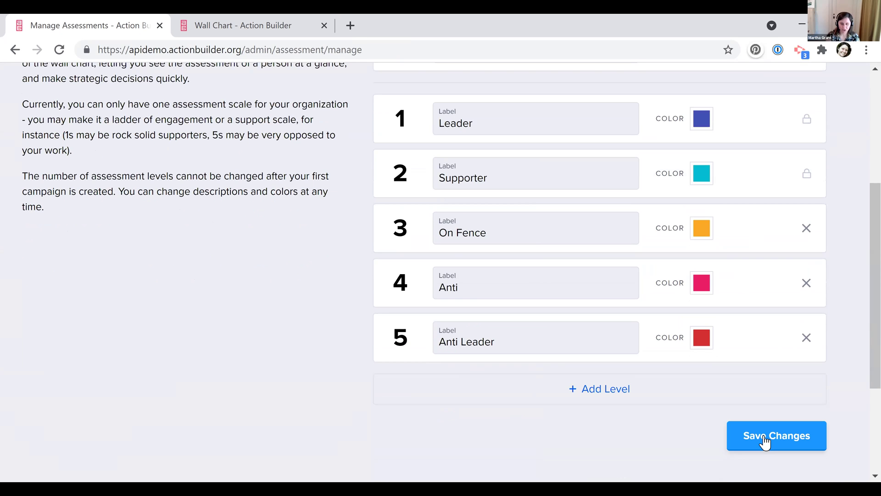
# Save Changes to lock in the five levels, Leader through Anti Leader
pyautogui.click(765, 443)
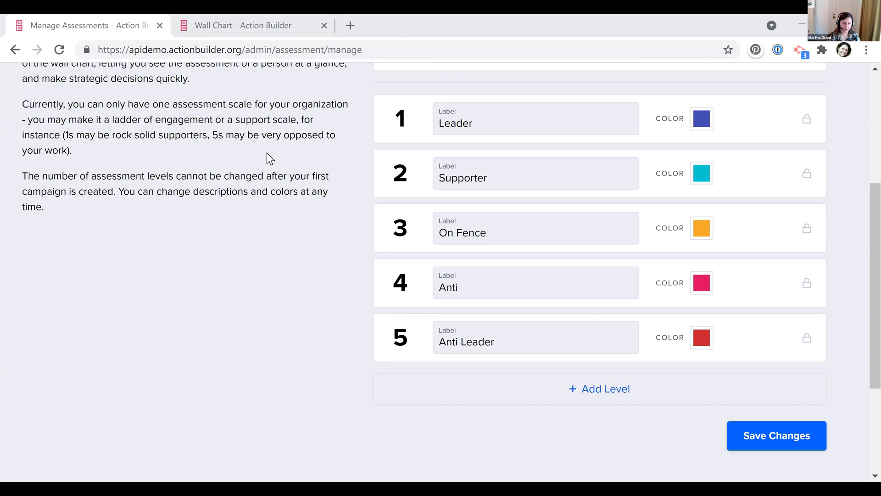
# From the wall chart, open Turf 002 of the campaign's 1:1s task for editing
pyautogui.click(246, 32)
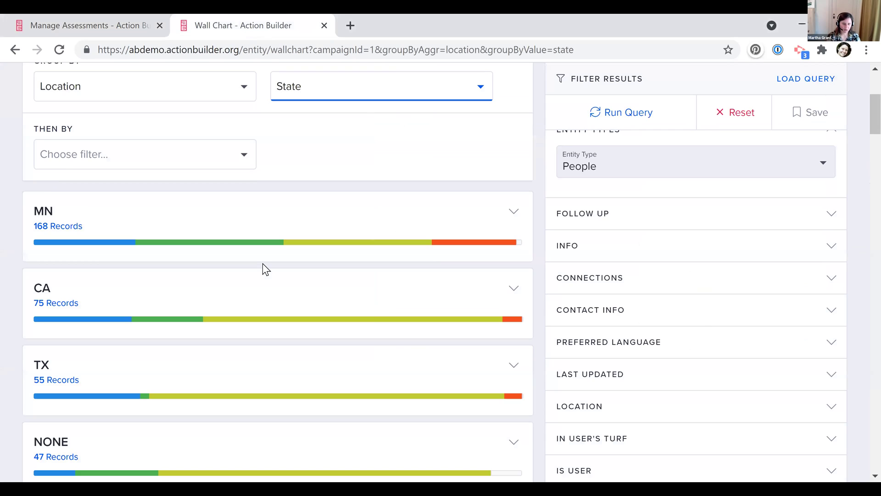
pyautogui.scroll(3, 251, 139)
pyautogui.click(253, 140)
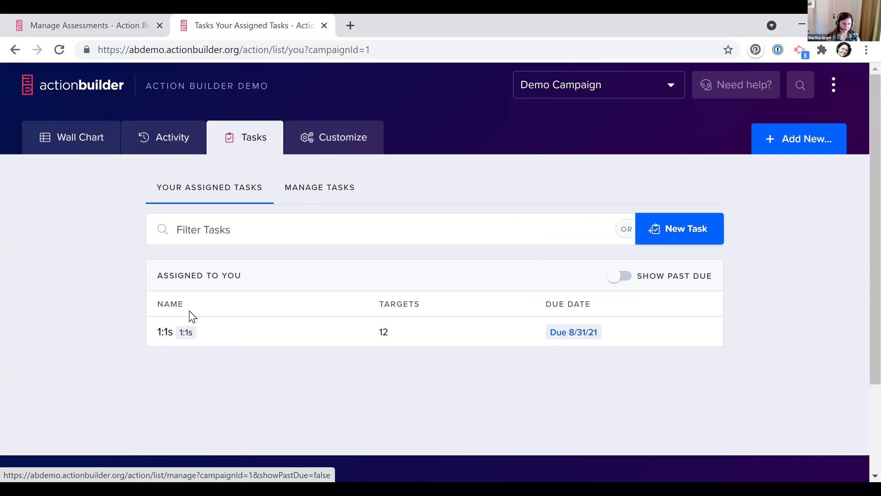
pyautogui.click(162, 337)
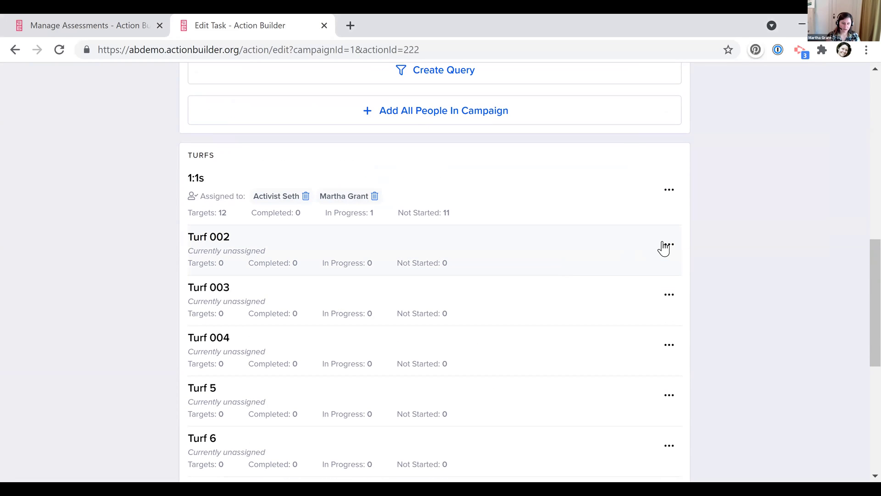
pyautogui.click(676, 248)
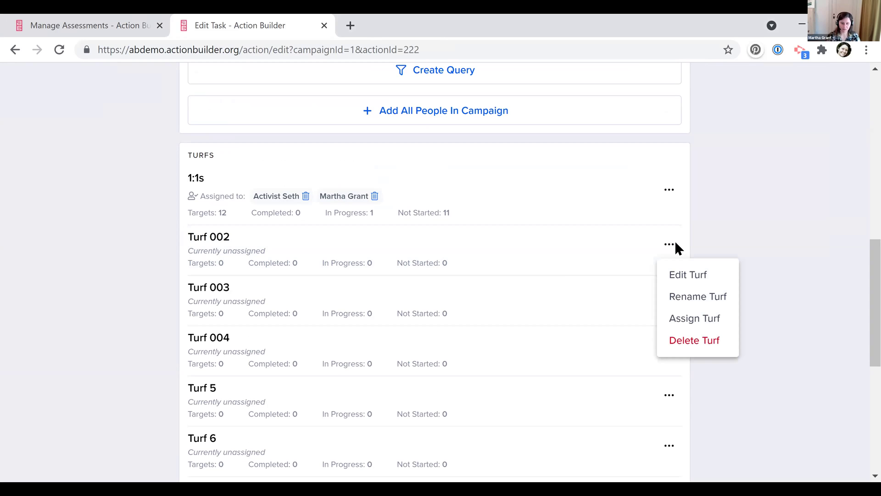
pyautogui.click(677, 274)
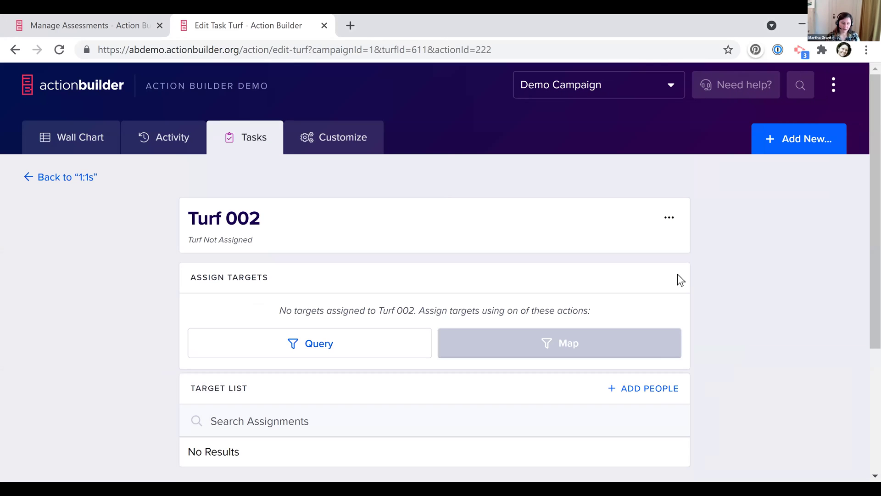
pyautogui.scroll(-4, 345, 193)
# Query targets with assessment 1, 2, 3 or none and apply, saving 716 targets
pyautogui.click(345, 193)
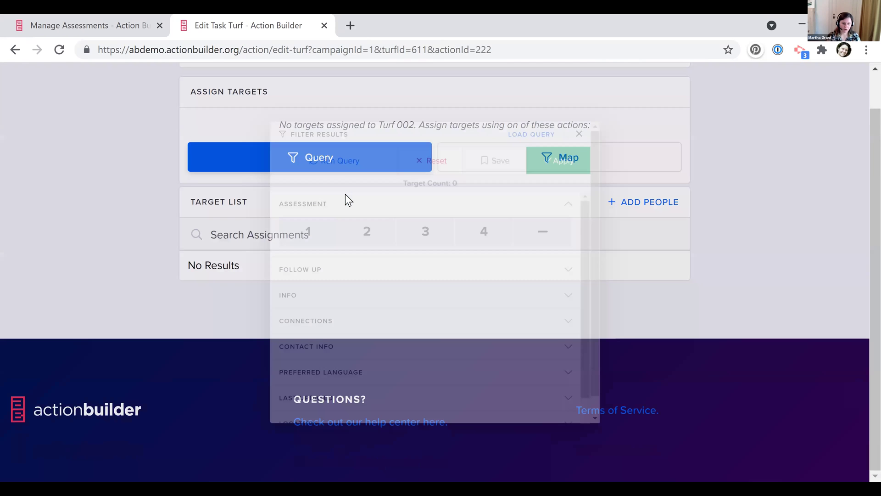
pyautogui.click(277, 230)
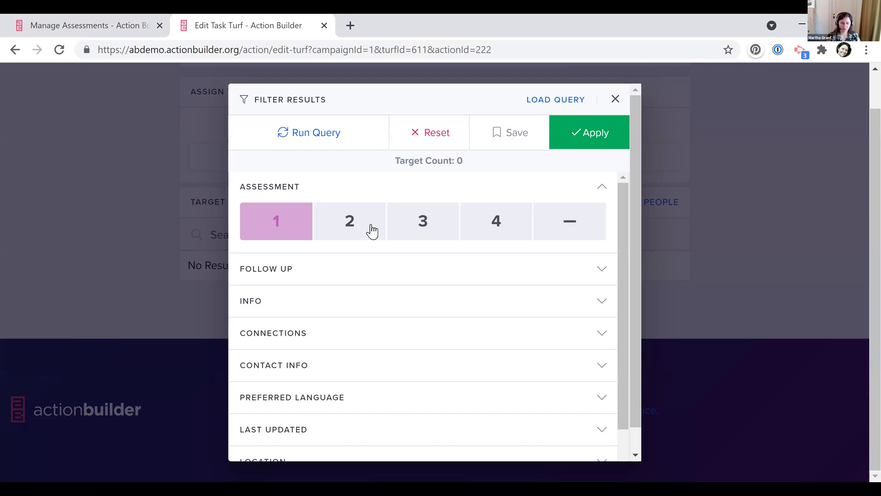
pyautogui.click(367, 228)
pyautogui.click(425, 218)
pyautogui.click(472, 216)
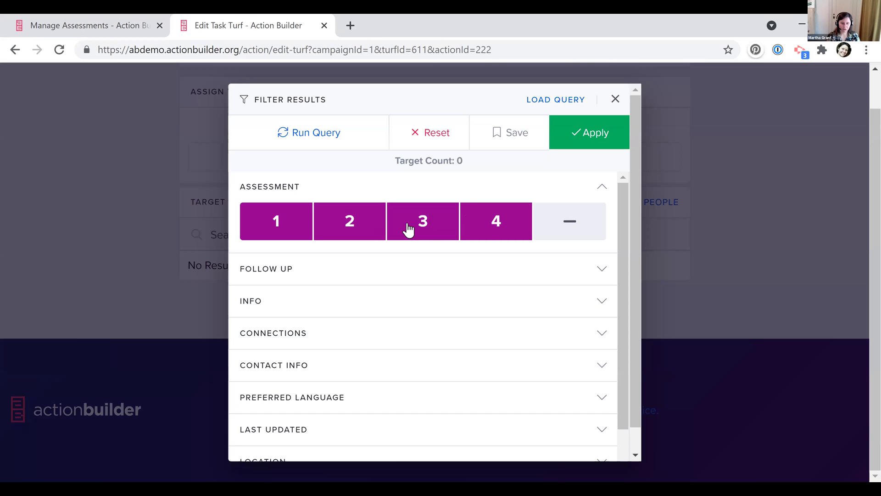
pyautogui.click(425, 229)
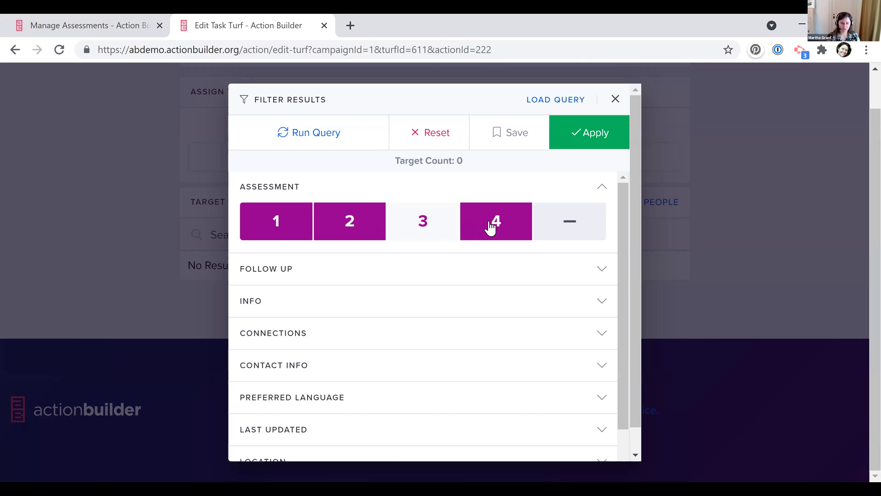
pyautogui.click(429, 222)
pyautogui.click(498, 222)
pyautogui.click(576, 228)
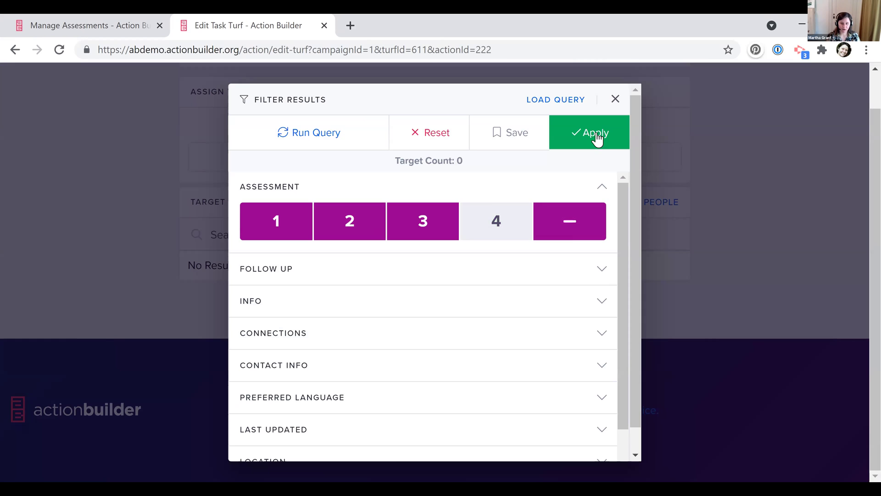
pyautogui.click(596, 133)
pyautogui.click(507, 128)
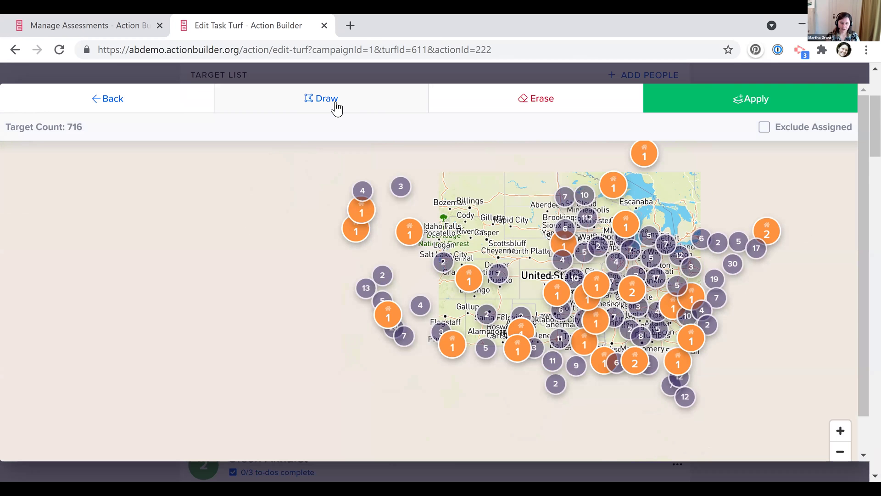
# Draw a closed boundary around the Washington–Oregon area on the turf map
pyautogui.click(336, 109)
pyautogui.click(415, 165)
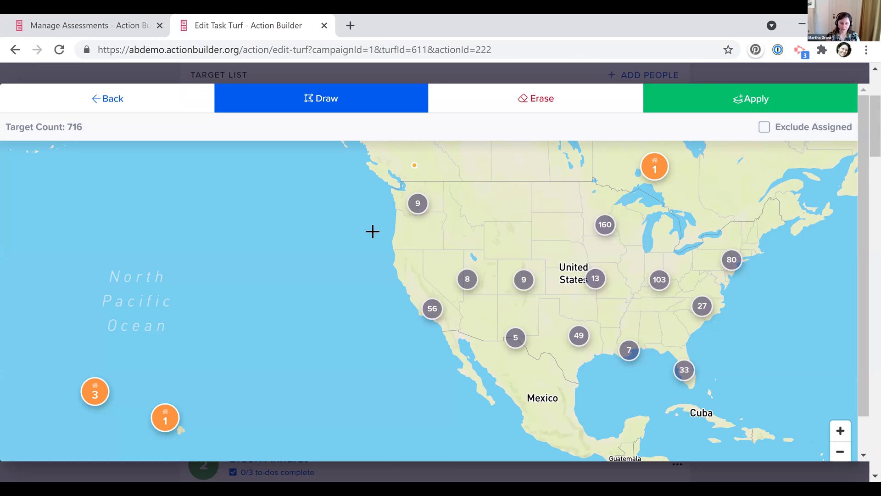
pyautogui.click(439, 238)
pyautogui.click(463, 201)
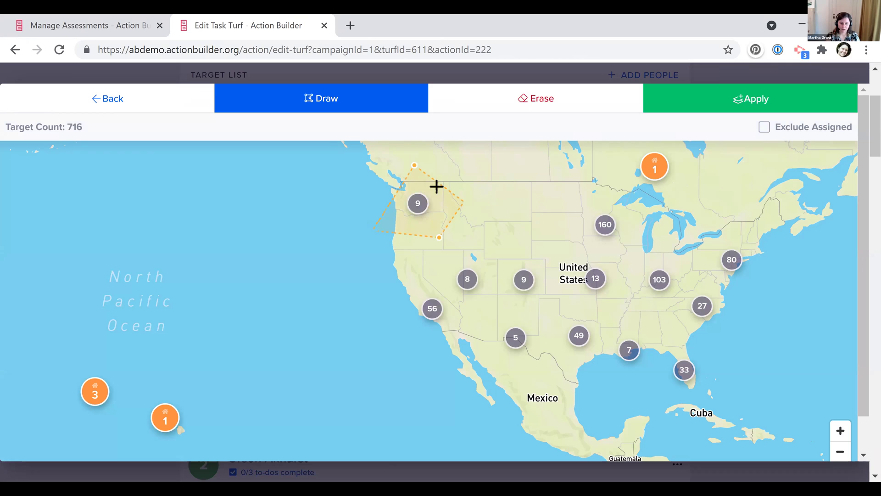
pyautogui.click(415, 166)
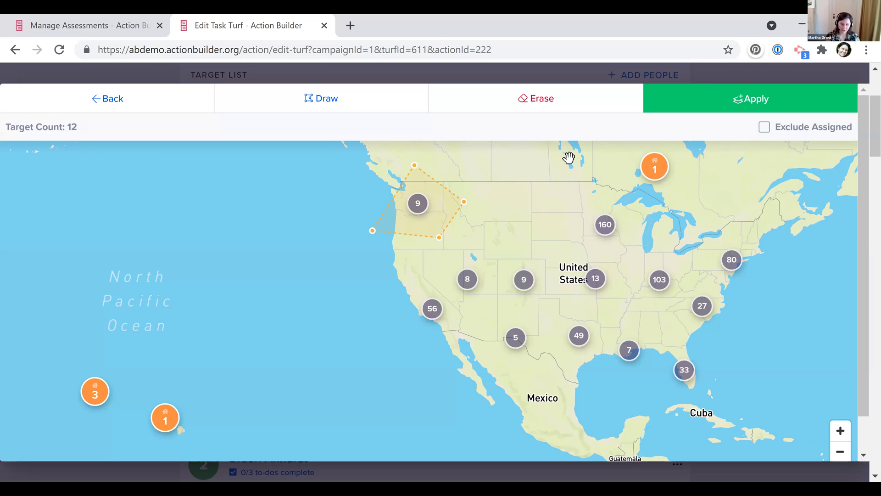
# Save the 12 targets inside the drawn boundary to Turf 002
pyautogui.click(840, 431)
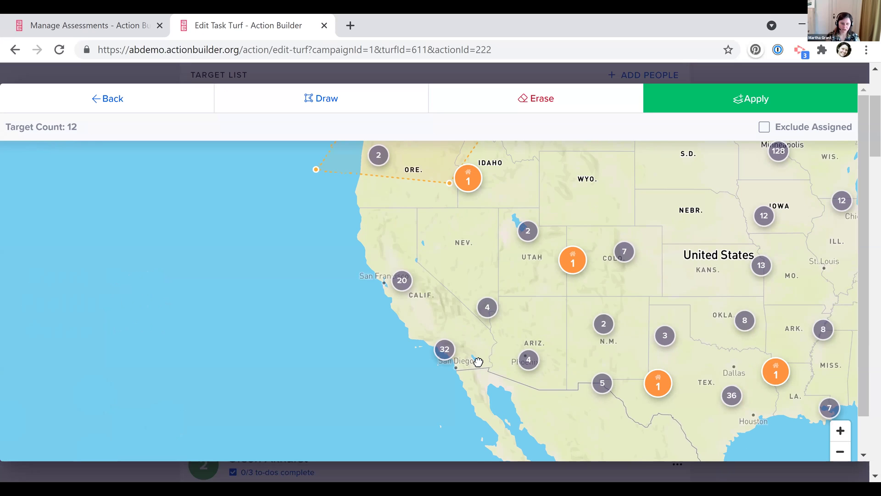
pyautogui.moveTo(582, 196); pyautogui.dragTo(622, 354)
pyautogui.click(791, 99)
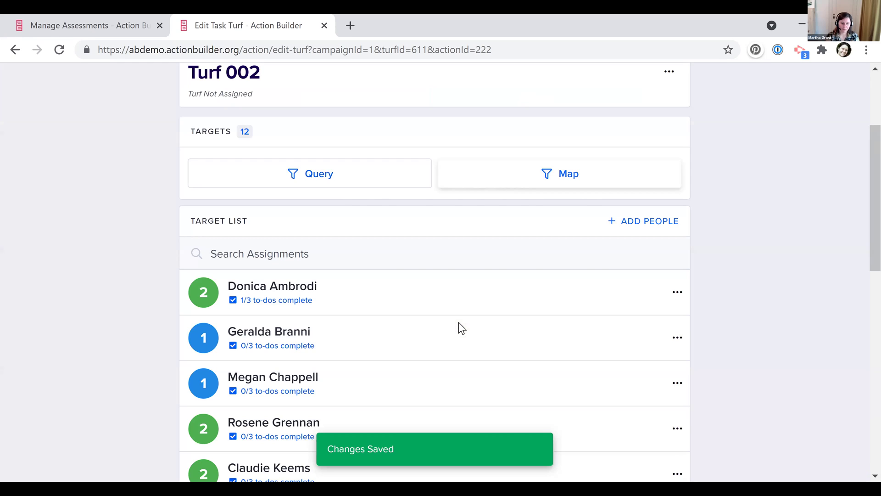
pyautogui.scroll(-10, 761, 228)
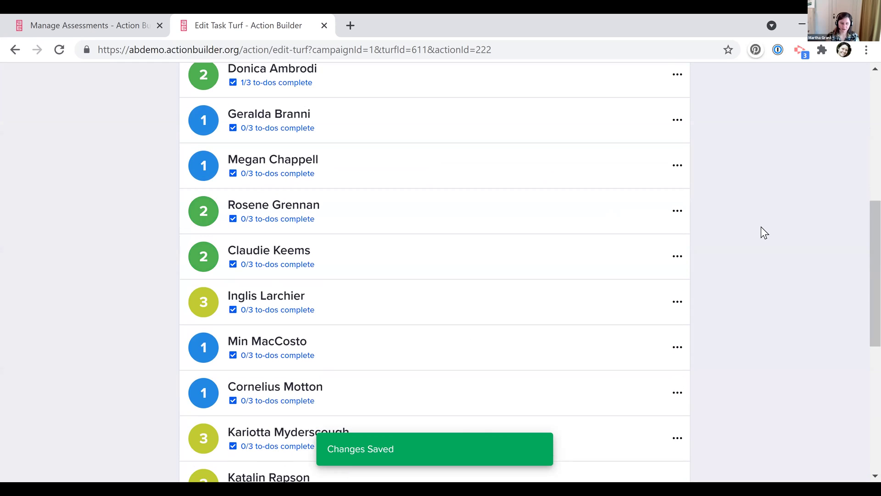
pyautogui.scroll(10, 760, 229)
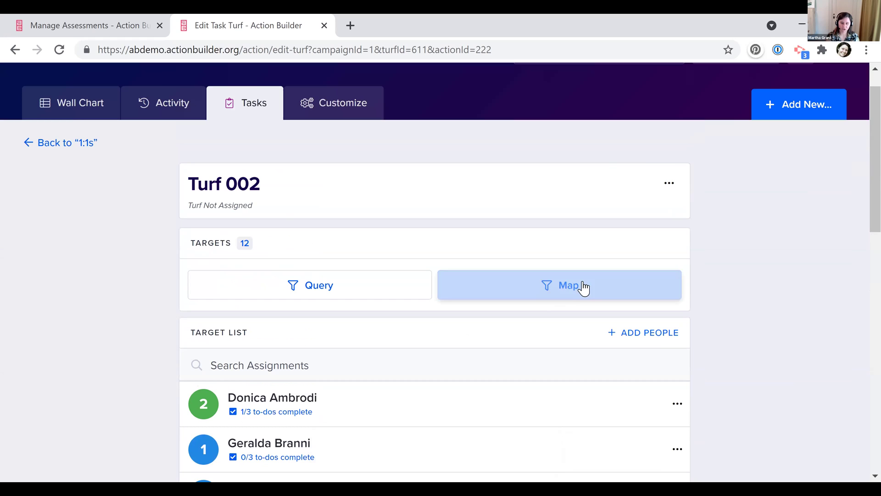
# Dismiss the Add New Turf Target(s) form without adding anyone, then go to the task's target list
pyautogui.click(653, 343)
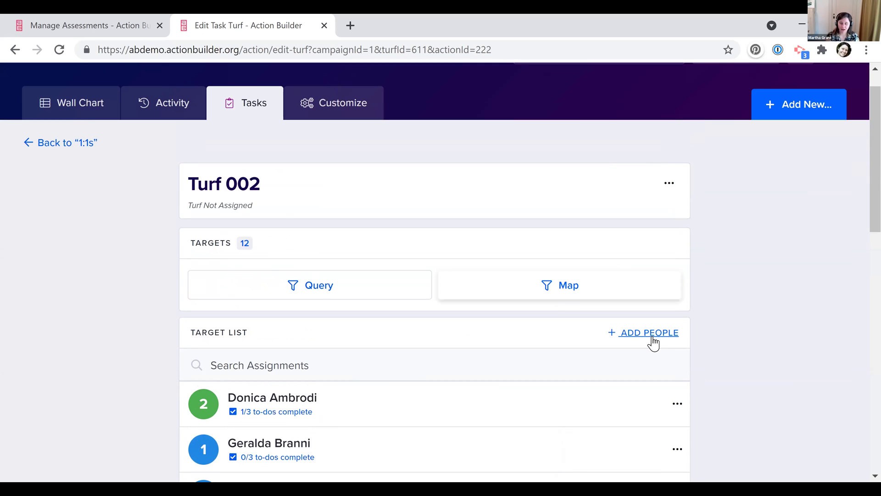
pyautogui.click(632, 335)
pyautogui.click(367, 293)
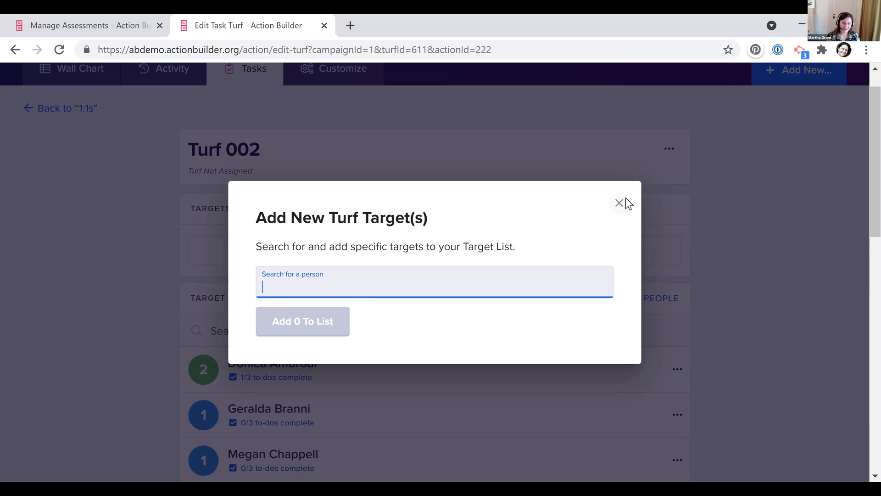
pyautogui.click(271, 331)
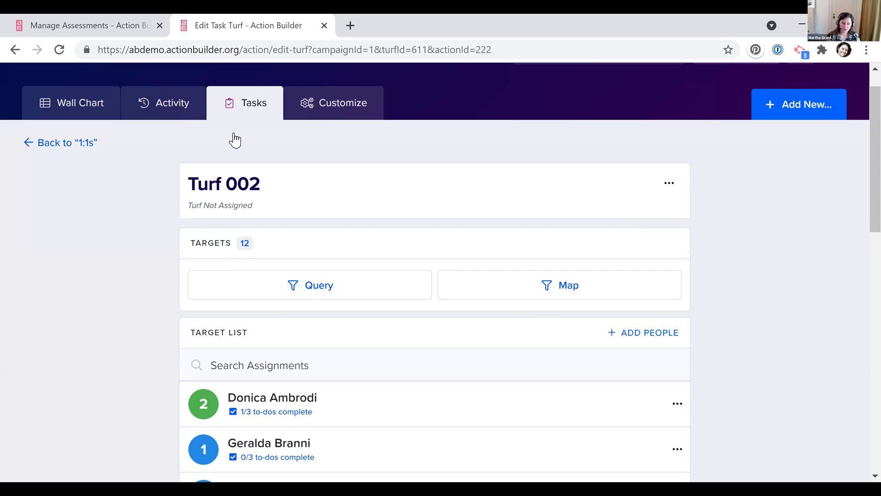
pyautogui.click(235, 137)
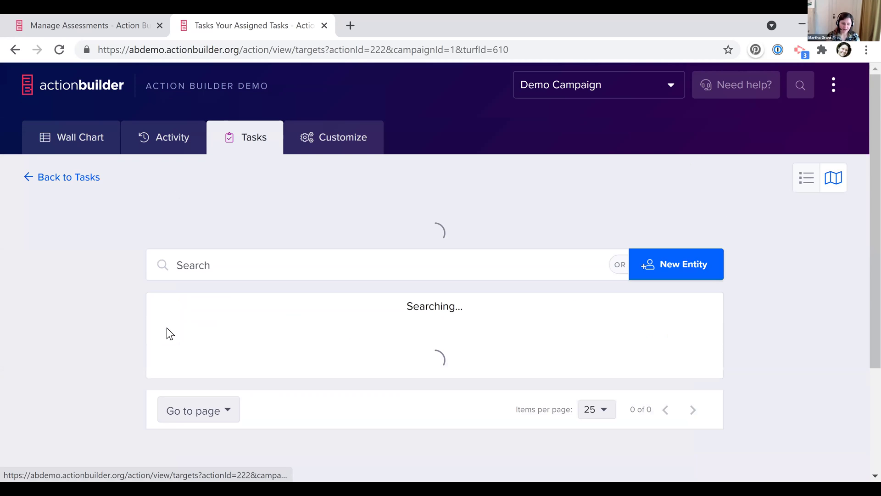
# Return to the Manage Assessments page listing levels 1 Leader through 5 Anti Leader
pyautogui.scroll(-5, 369, 322)
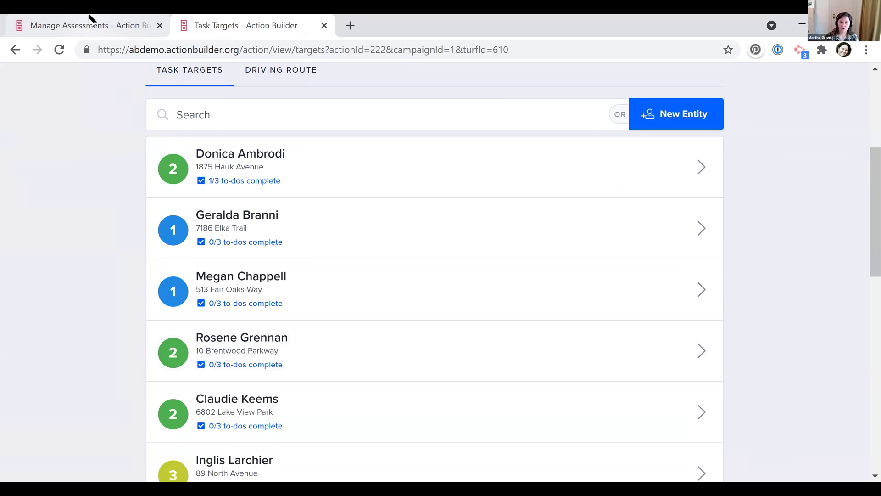
pyautogui.click(89, 18)
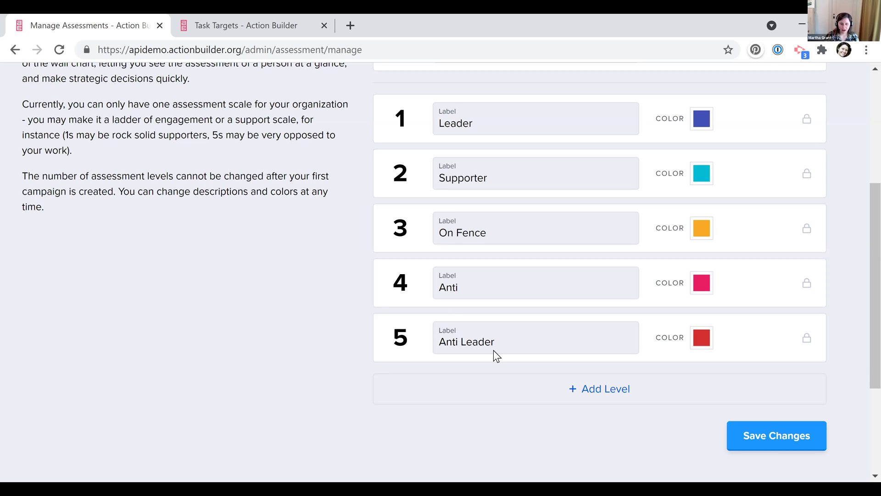
# Relabel levels 2–5 as Potential Leader, Supporter, Activist and Inactive, and save
pyautogui.doubleClick(476, 178)
pyautogui.write('Potential ')
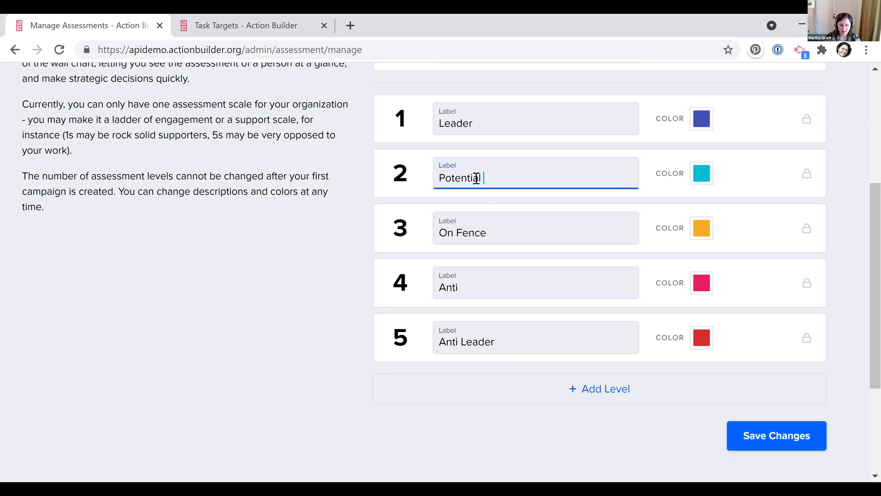
pyautogui.write('Leader')
pyautogui.press('Tab')
pyautogui.write('Supporter')
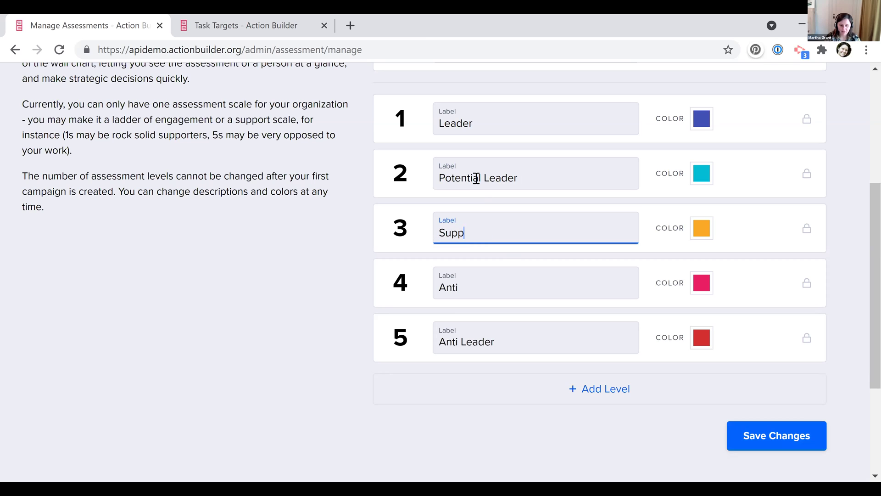
pyautogui.press('Tab')
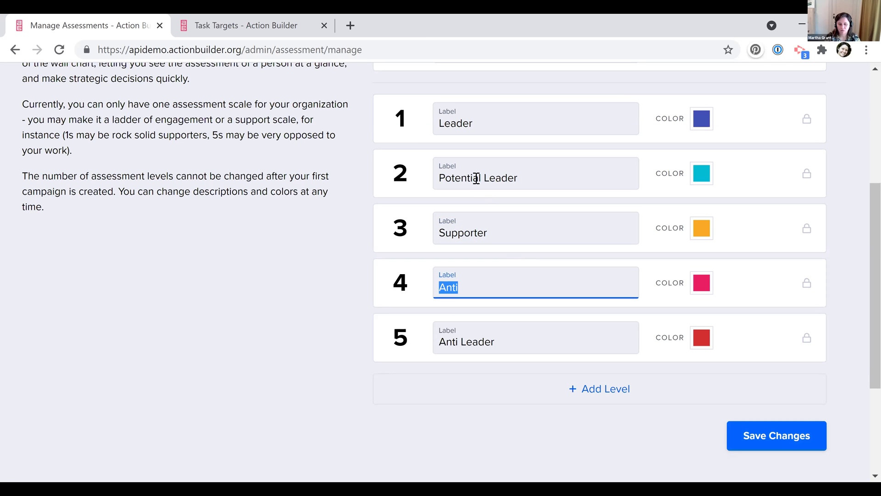
pyautogui.write('Active')
pyautogui.press('BackSpace')
pyautogui.write('ist')
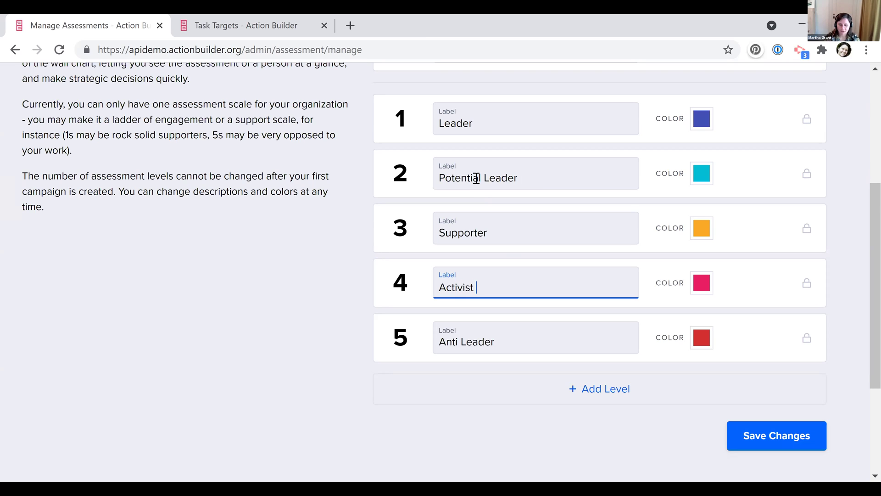
pyautogui.press('Tab')
pyautogui.write('Inactive')
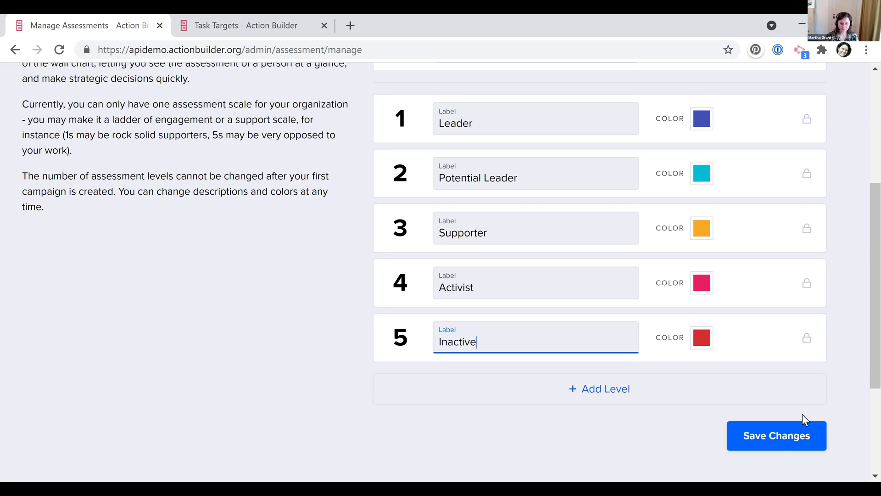
pyautogui.click(778, 443)
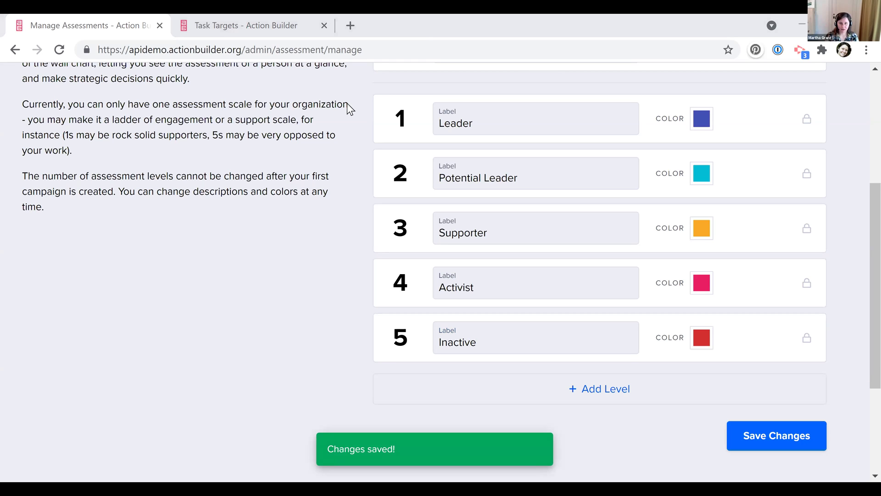
pyautogui.scroll(3, 288, 193)
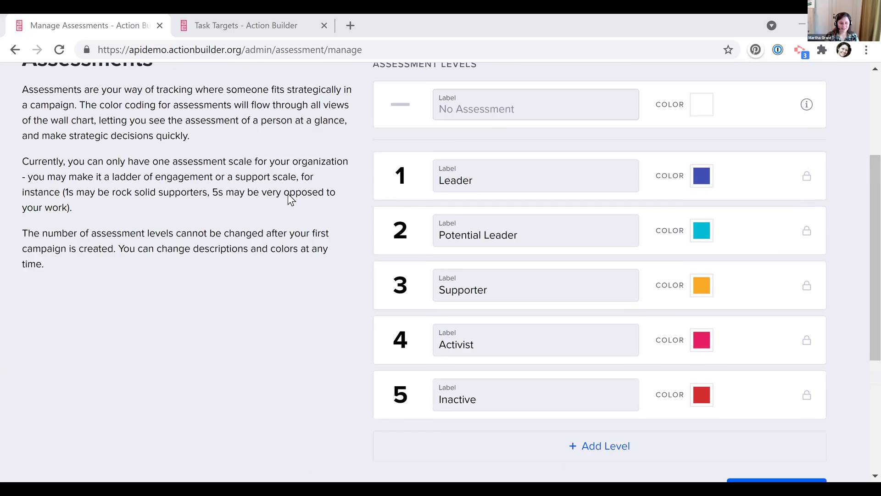
# Go to Entity Types and expand People, showing plural People, singular Person, multi-part names
pyautogui.scroll(2, 257, 170)
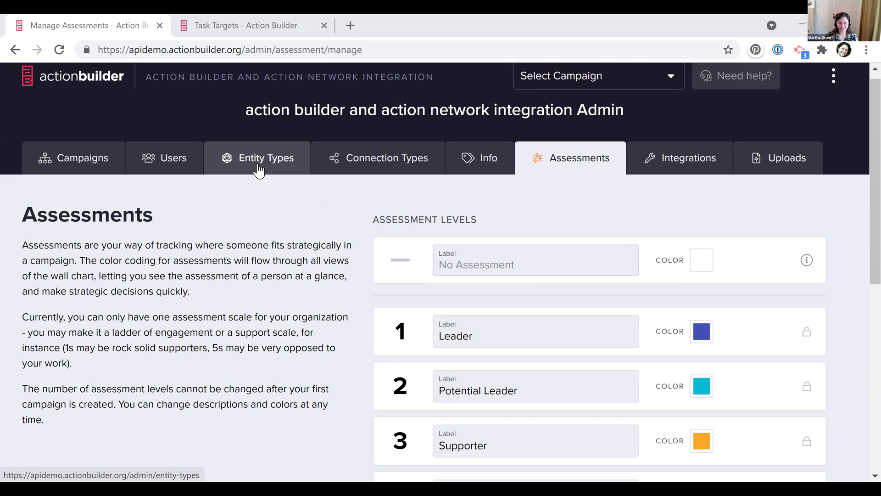
pyautogui.click(259, 168)
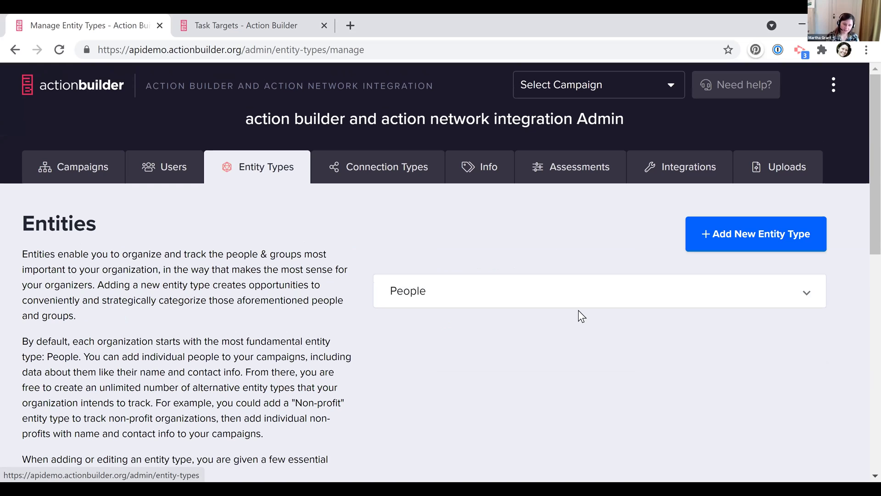
pyautogui.click(594, 305)
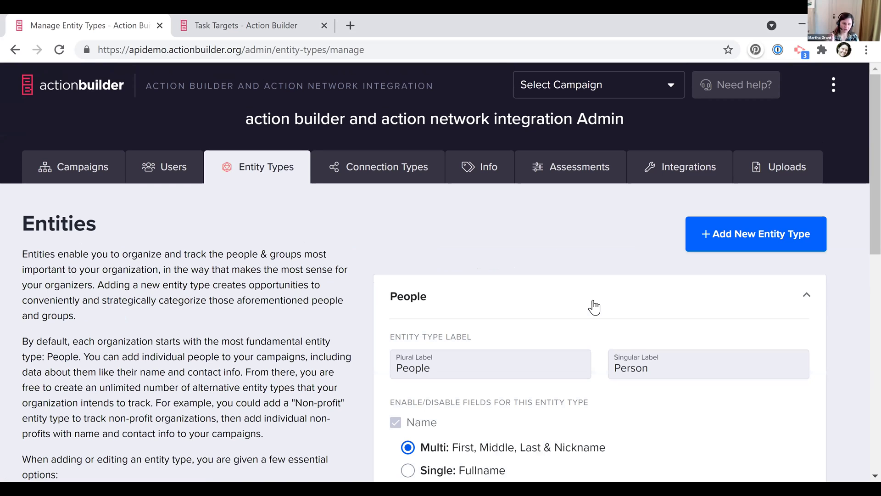
# Preview the Create Person form from the wall chart, then return to the People entity type card
pyautogui.click(266, 20)
pyautogui.scroll(1, 693, 160)
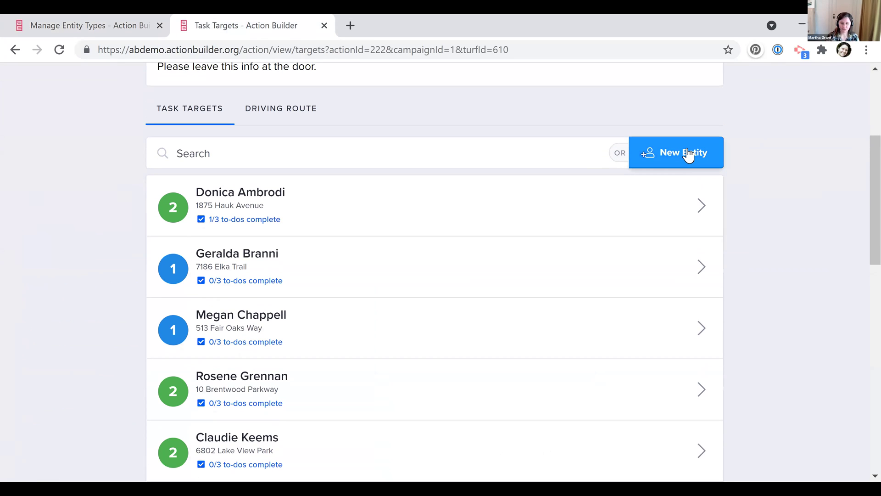
pyautogui.scroll(5, 689, 154)
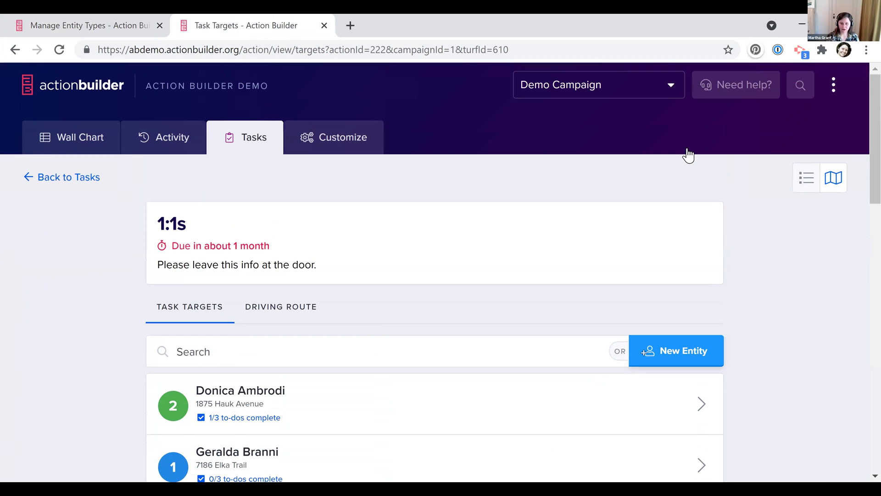
pyautogui.click(70, 144)
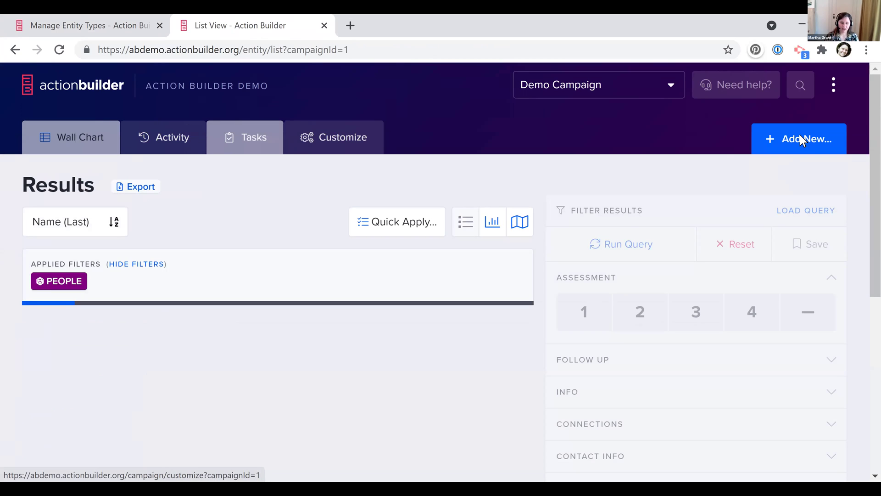
pyautogui.click(800, 138)
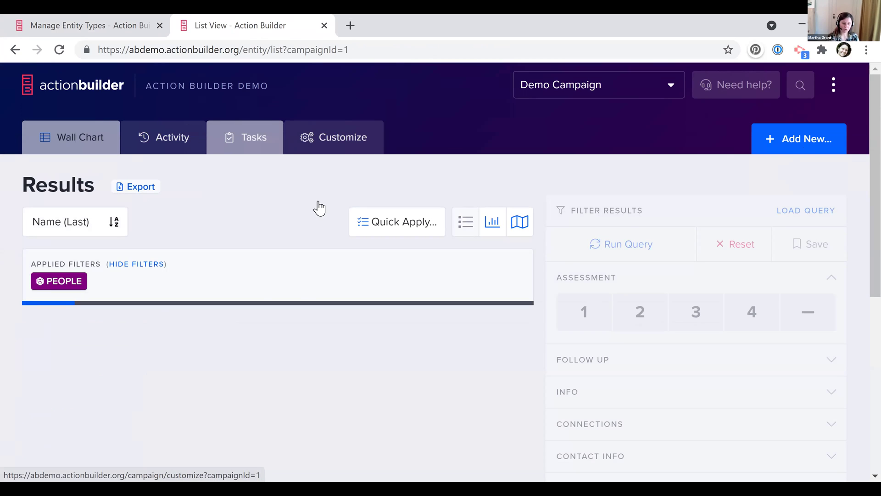
pyautogui.click(109, 30)
pyautogui.scroll(-4, 467, 315)
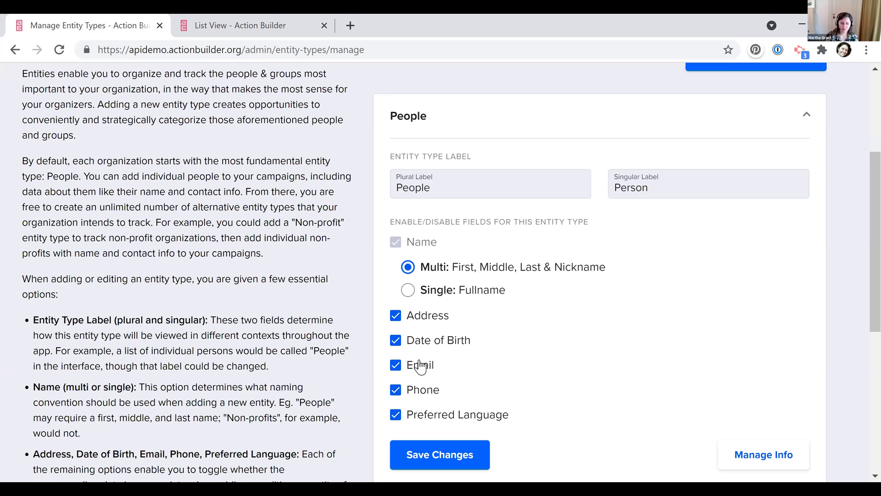
# Uncheck Date of Birth and Address in the People card and save
pyautogui.click(408, 350)
pyautogui.click(398, 316)
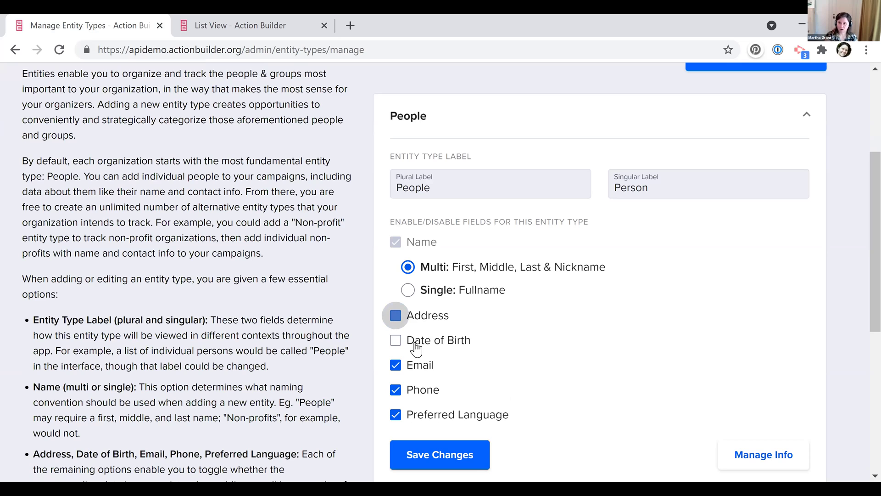
pyautogui.click(450, 454)
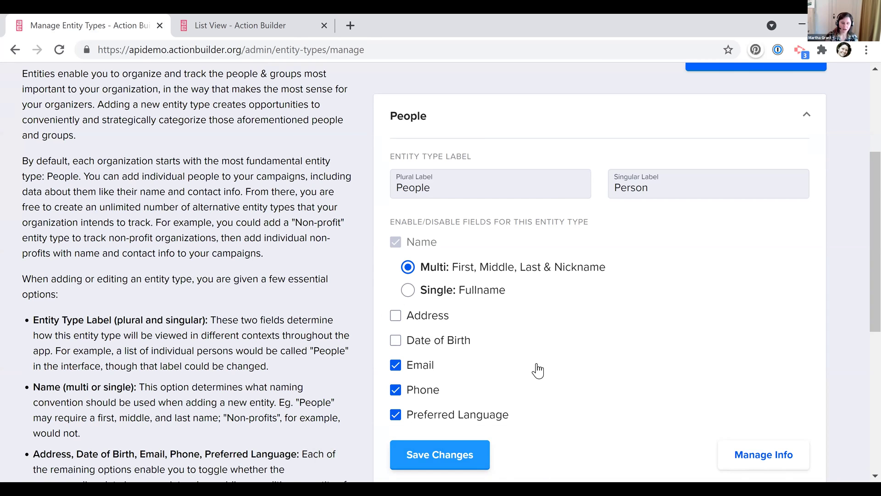
pyautogui.scroll(2, 537, 367)
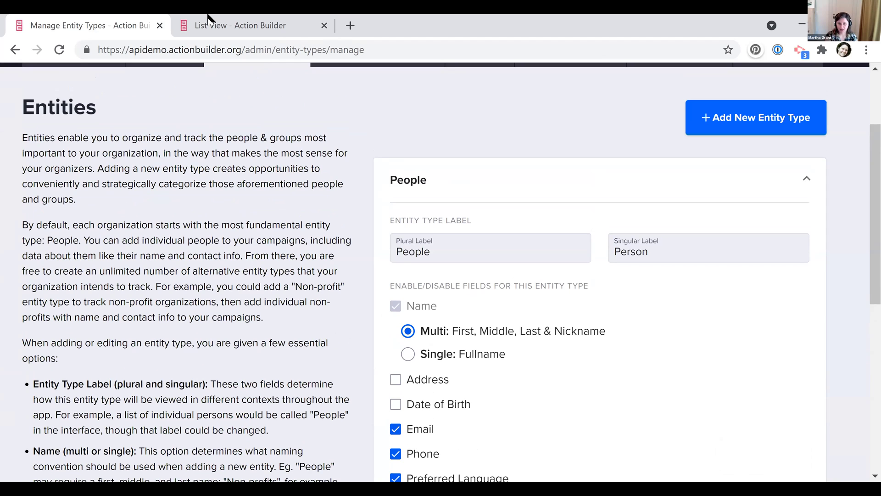
# Switch the new record form to Org and view its Name field, then collapse People on Entity Types
pyautogui.hotkey('ctrl', 'Tab')
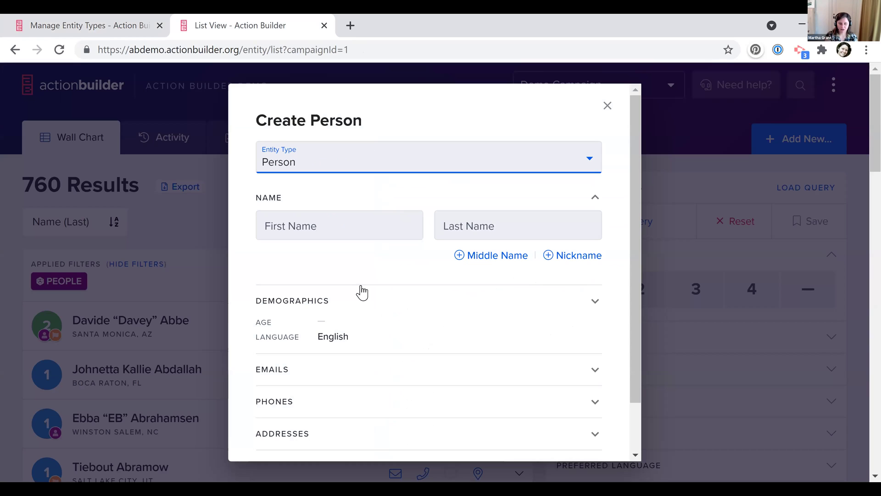
pyautogui.press('Down')
pyautogui.click(342, 277)
pyautogui.click(308, 238)
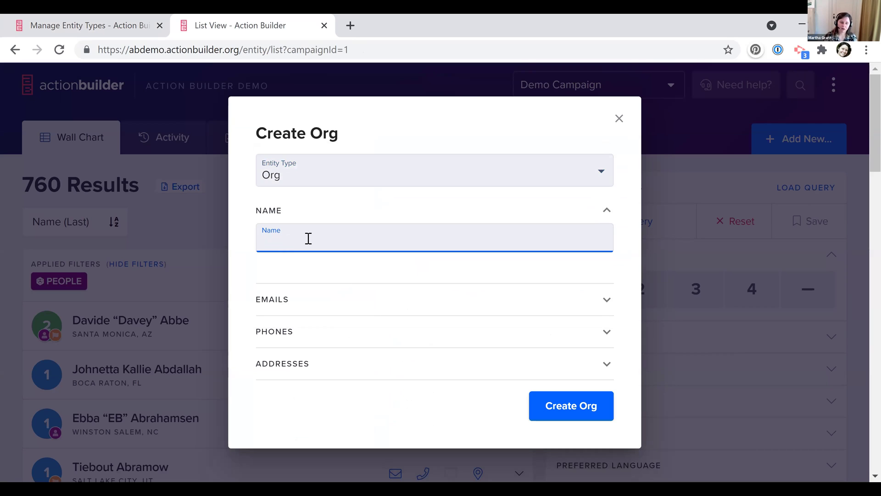
pyautogui.click(60, 19)
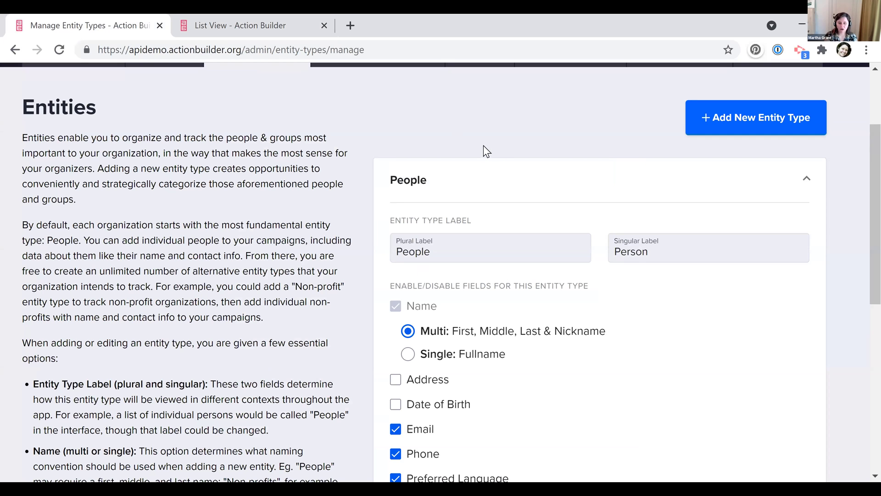
pyautogui.click(474, 183)
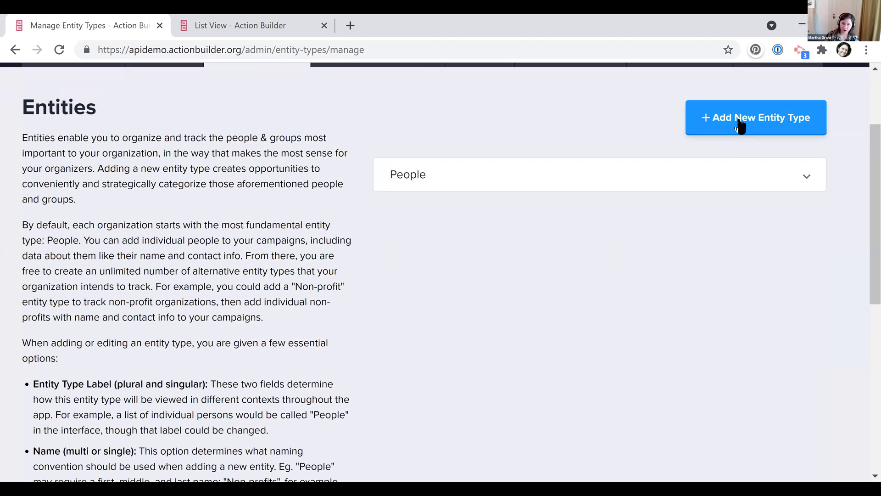
# Start a new entity type labelled Community Organizations, singular Community Organization
pyautogui.click(607, 184)
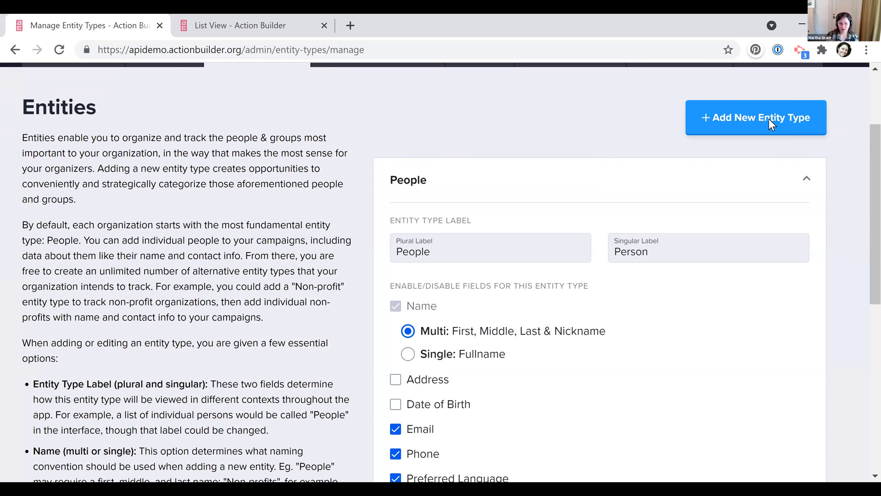
pyautogui.click(769, 119)
pyautogui.write('Community Org')
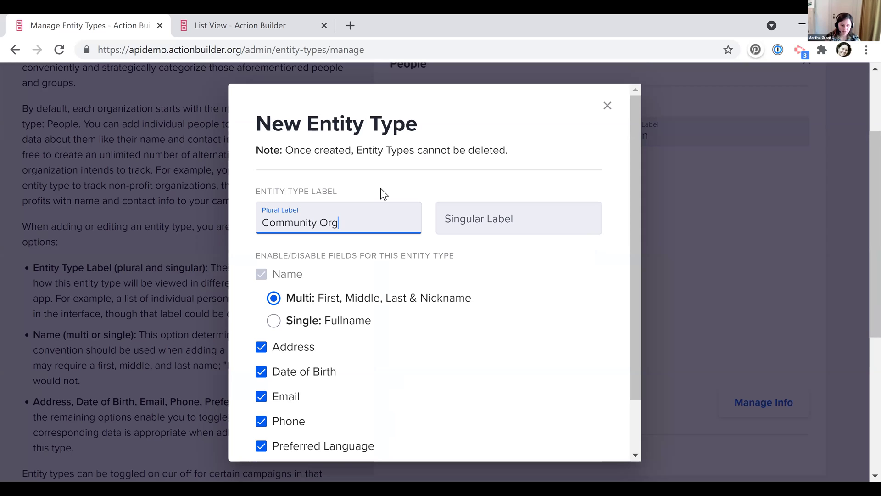
pyautogui.write('anizations')
pyautogui.click(486, 220)
pyautogui.write('Community Organizations')
pyautogui.press('BackSpace')
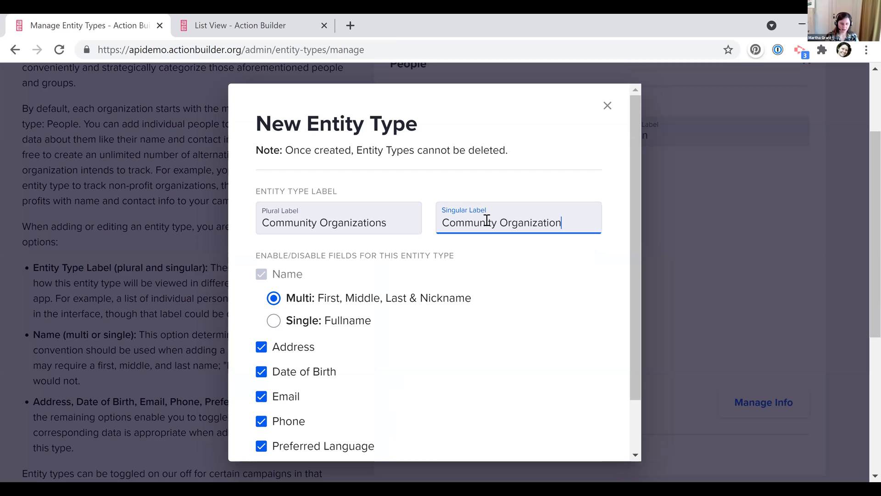
# Use Single: Fullname, turn off Date of Birth and Email, and create the entity type
pyautogui.click(276, 321)
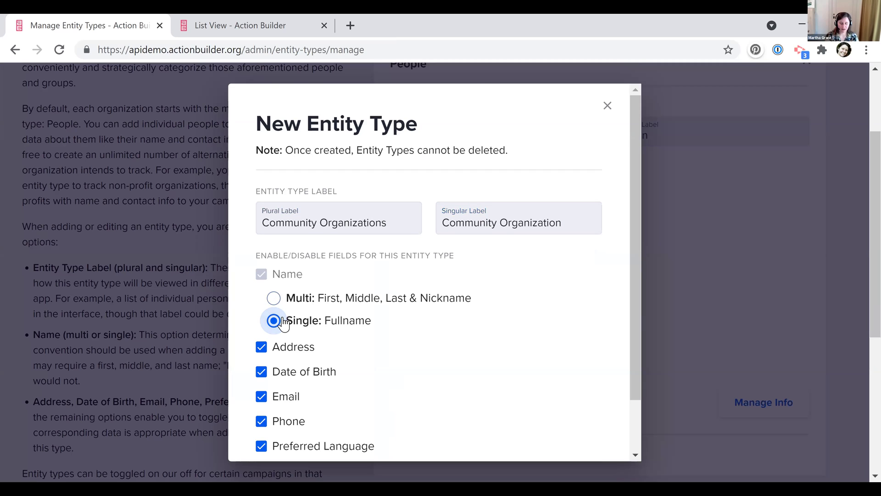
pyautogui.scroll(-2, 271, 317)
pyautogui.click(262, 311)
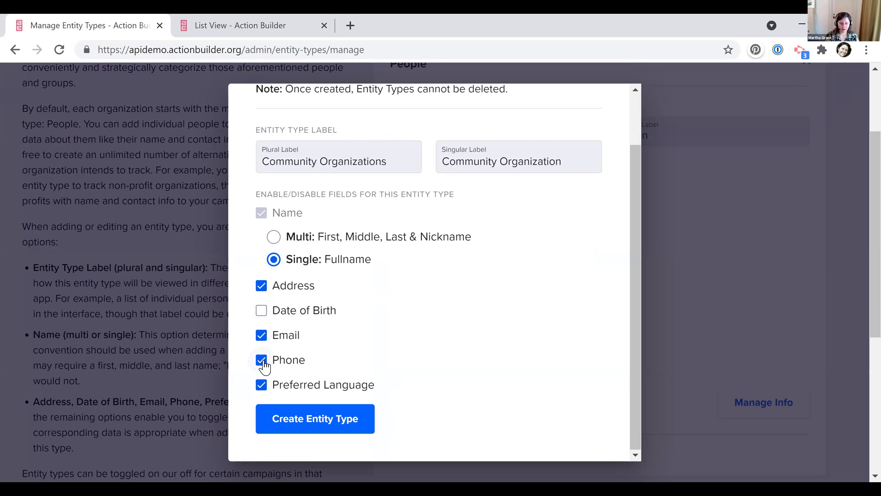
pyautogui.click(261, 334)
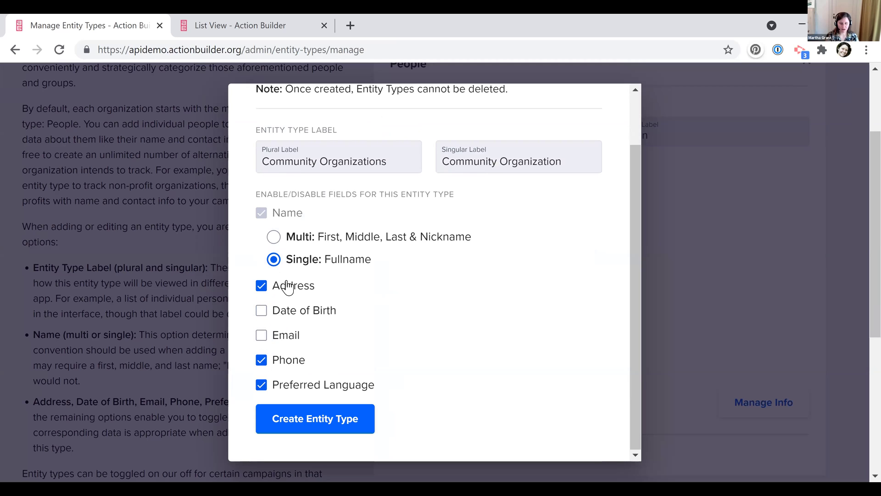
pyautogui.click(335, 425)
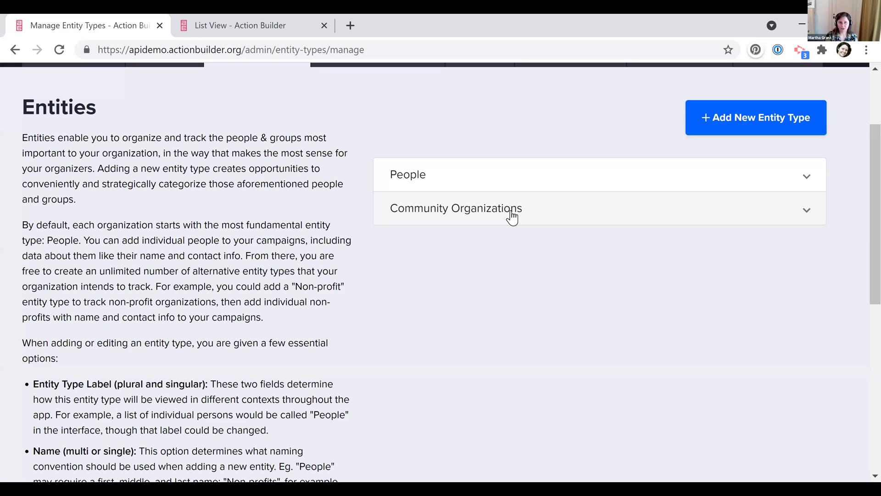
pyautogui.scroll(2, 179, 206)
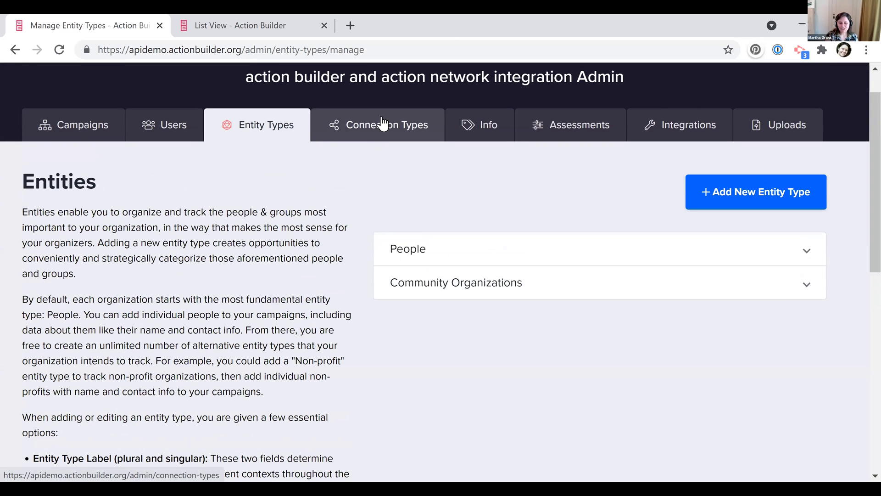
# Create a People + People connection type on the Connection Types page
pyautogui.click(379, 144)
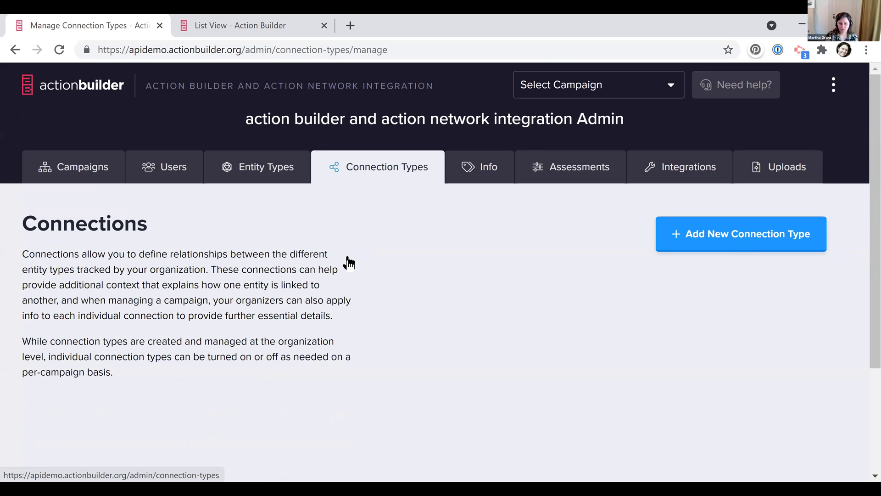
pyautogui.click(415, 256)
pyautogui.click(414, 259)
pyautogui.click(503, 262)
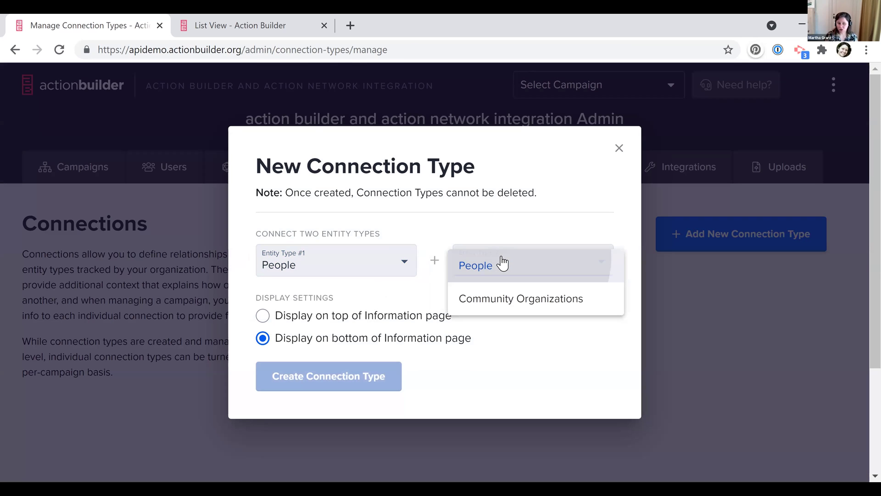
pyautogui.click(502, 264)
pyautogui.click(349, 382)
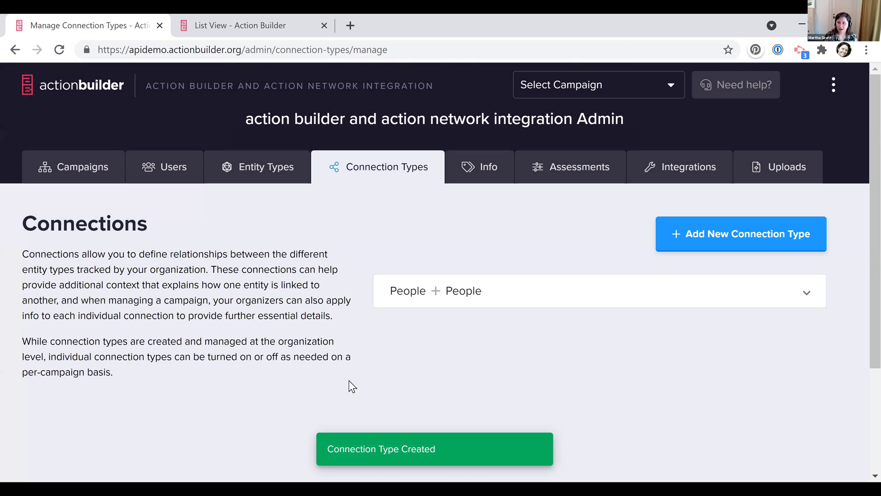
# Create a People + Community Organizations connection type
pyautogui.click(693, 232)
pyautogui.click(337, 268)
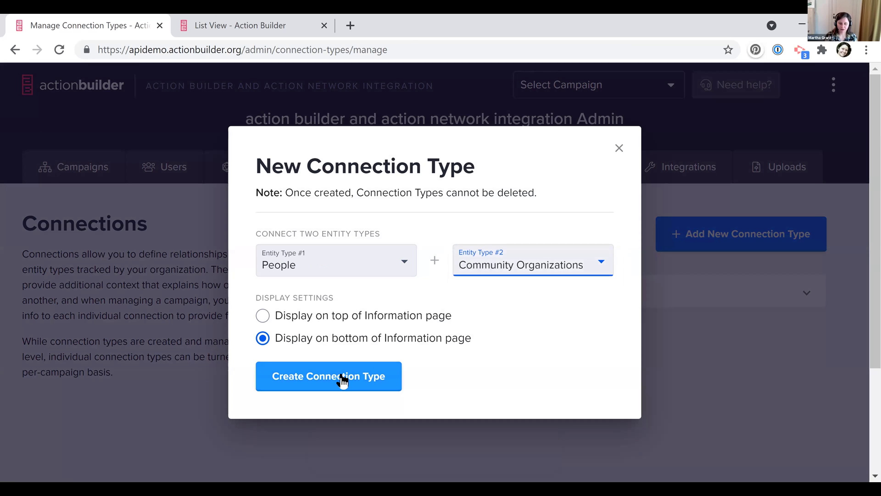
pyautogui.click(343, 380)
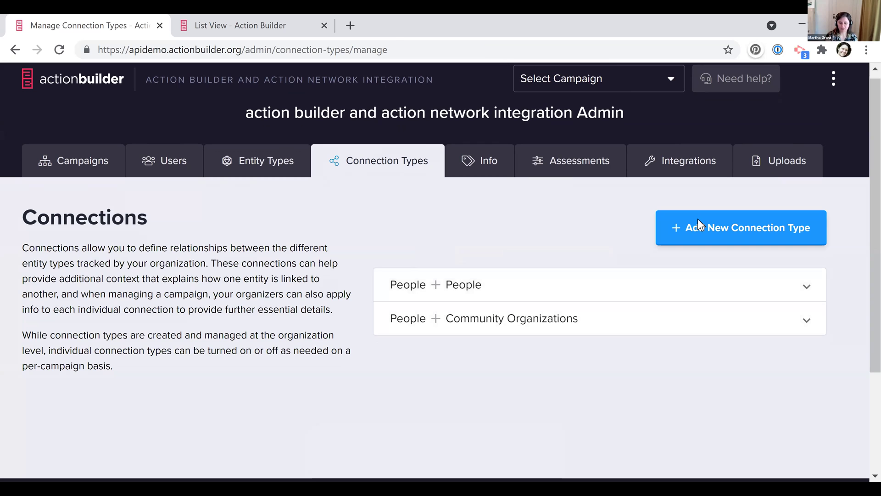
# Create a Community Organizations + Community Organizations connection type, then go to the Info fields admin page
pyautogui.click(698, 226)
pyautogui.click(338, 261)
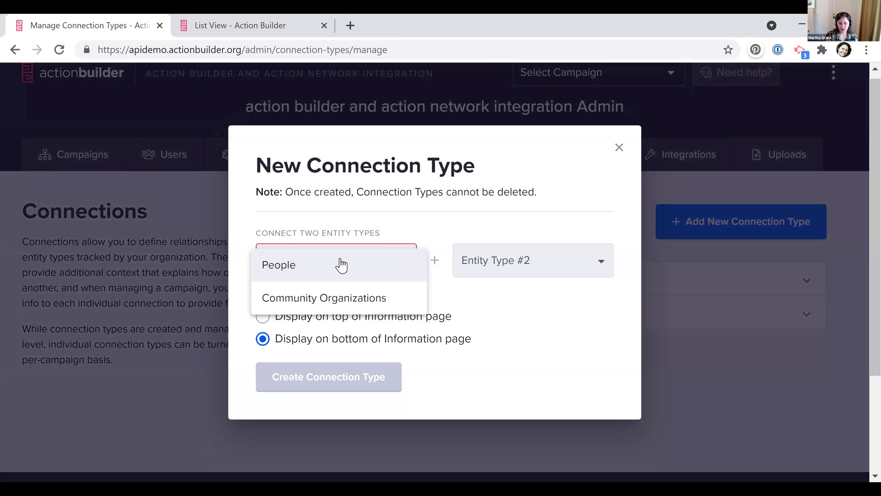
pyautogui.click(338, 299)
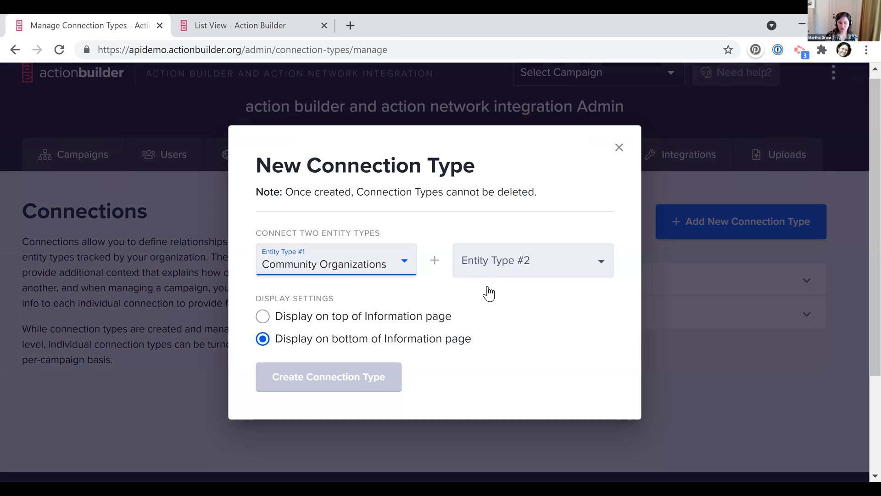
pyautogui.click(487, 281)
pyautogui.click(487, 296)
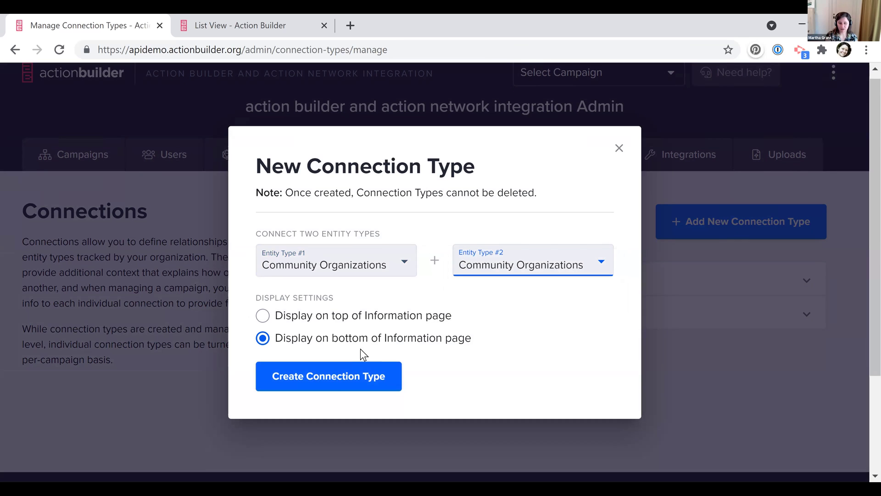
pyautogui.click(332, 375)
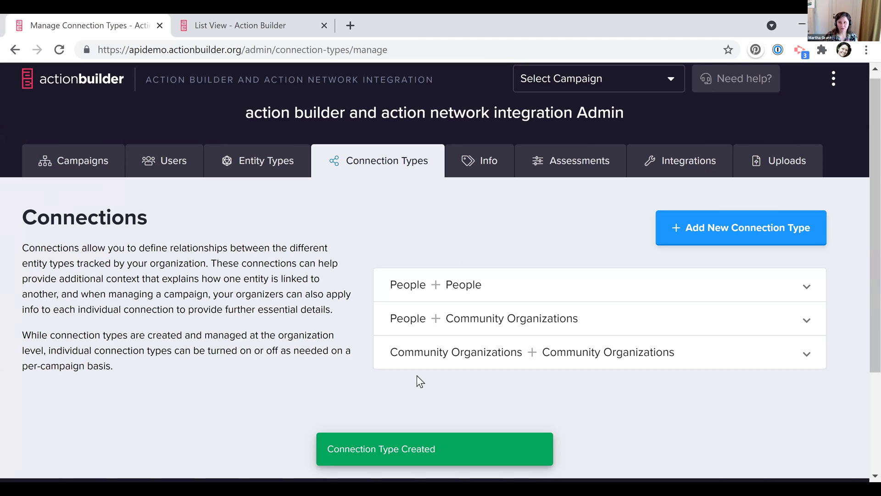
pyautogui.scroll(-1, 416, 375)
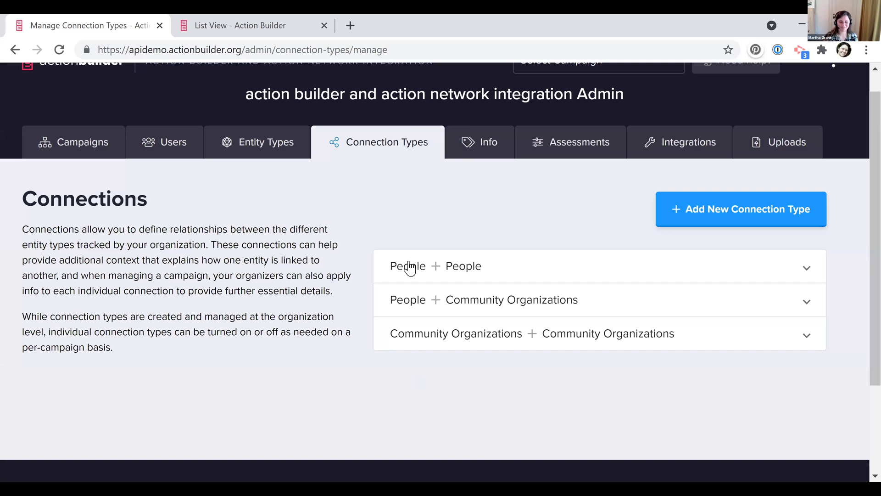
pyautogui.click(484, 138)
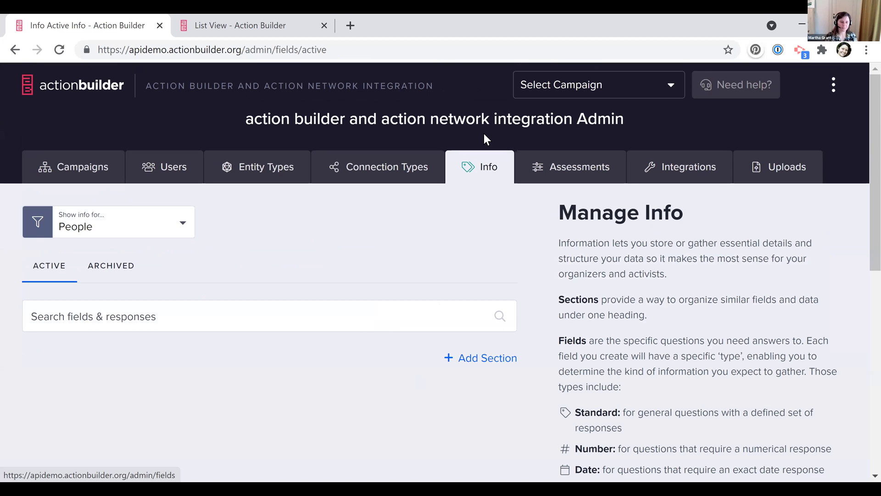
pyautogui.click(229, 33)
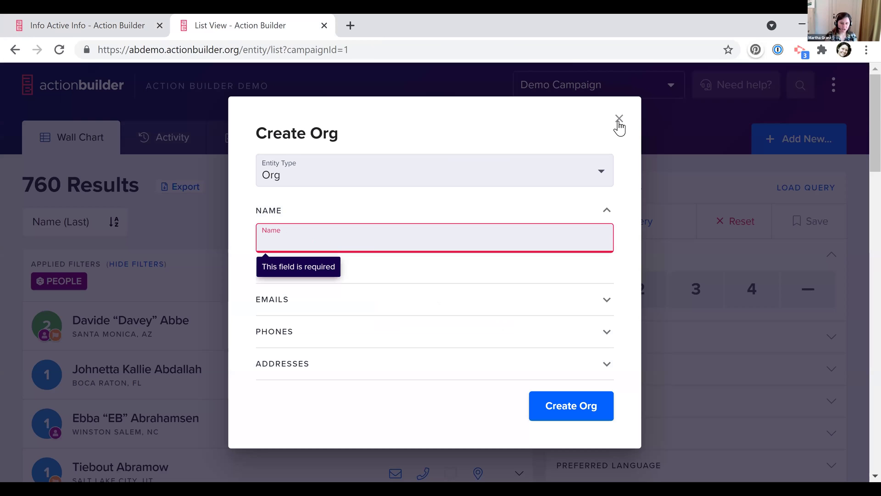
pyautogui.click(105, 374)
pyautogui.scroll(-4, 359, 312)
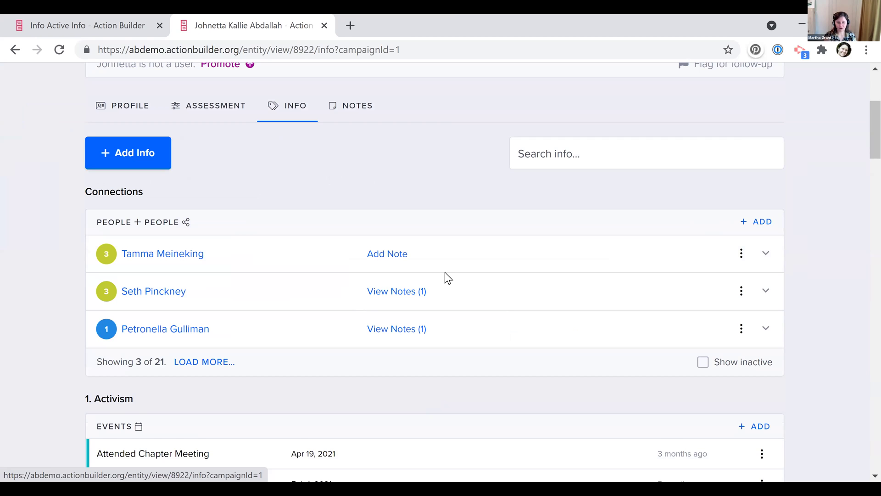
pyautogui.scroll(-5, 444, 272)
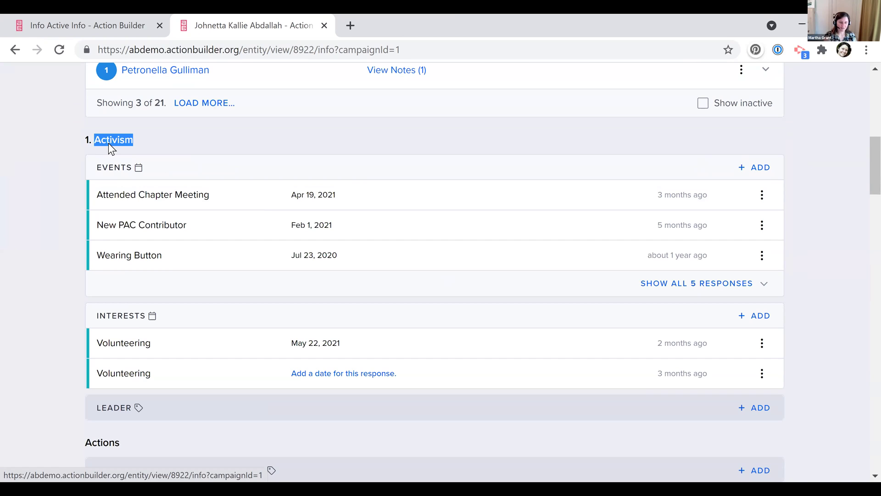
pyautogui.click(223, 199)
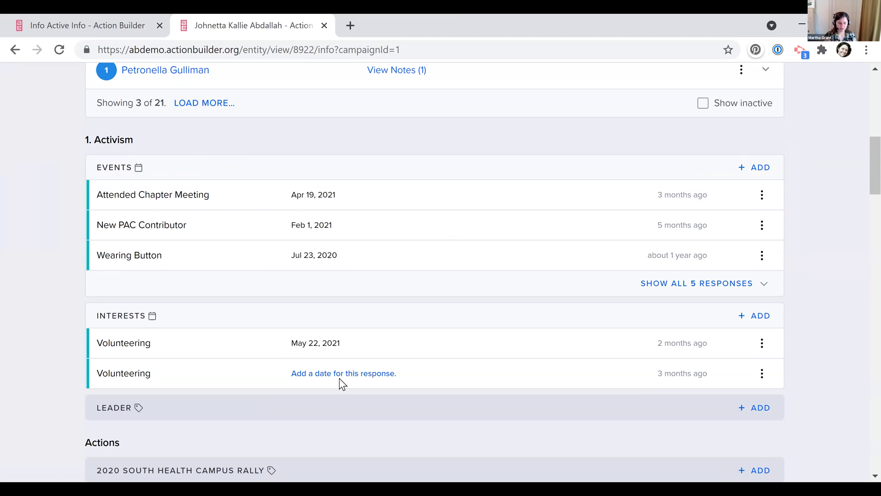
pyautogui.scroll(-4, 340, 379)
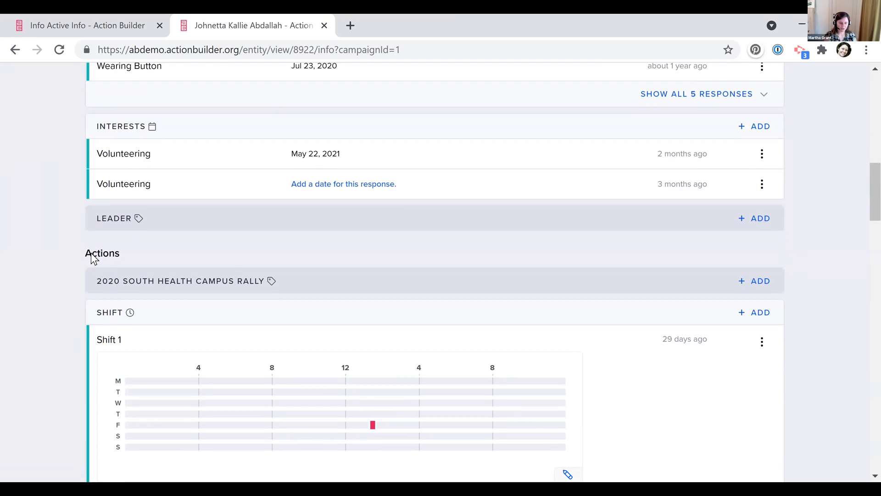
pyautogui.click(244, 255)
pyautogui.scroll(-5, 362, 299)
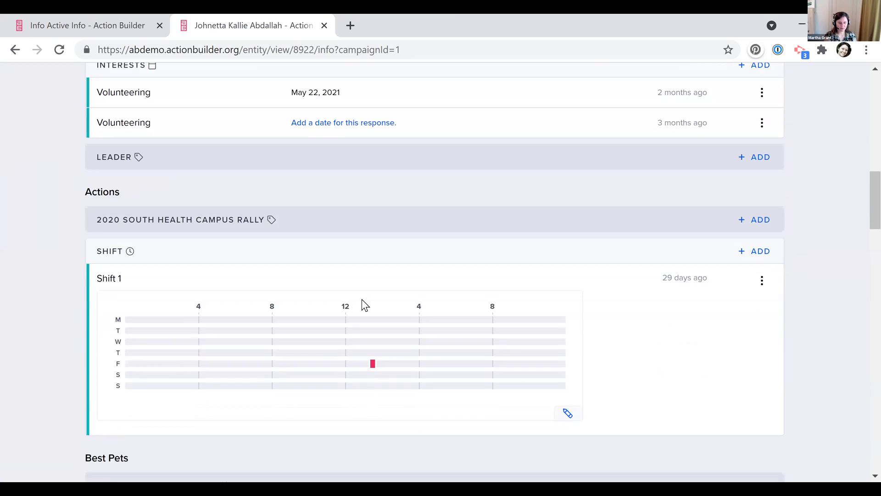
pyautogui.scroll(-14, 174, 388)
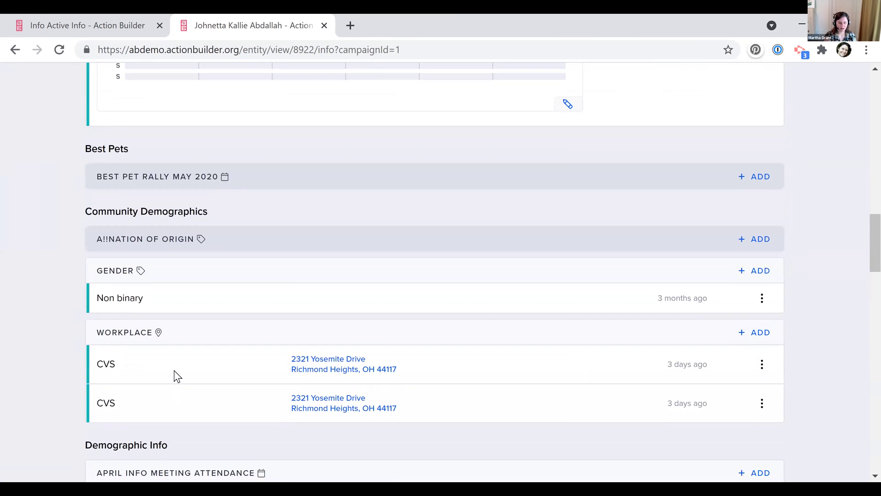
pyautogui.scroll(-3, 174, 371)
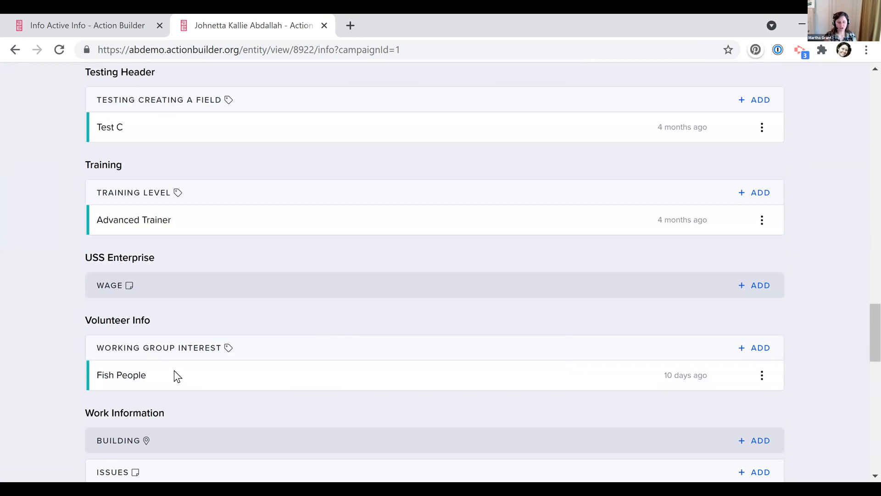
pyautogui.scroll(-2, 174, 370)
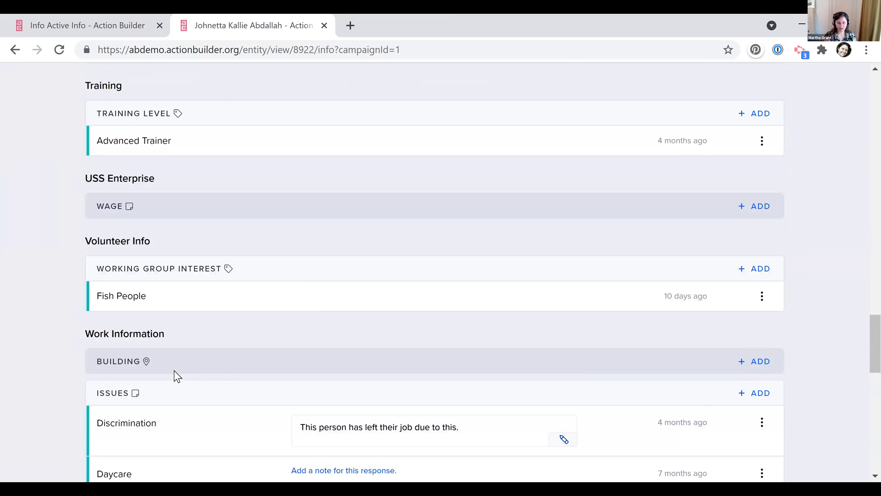
pyautogui.scroll(20, 174, 372)
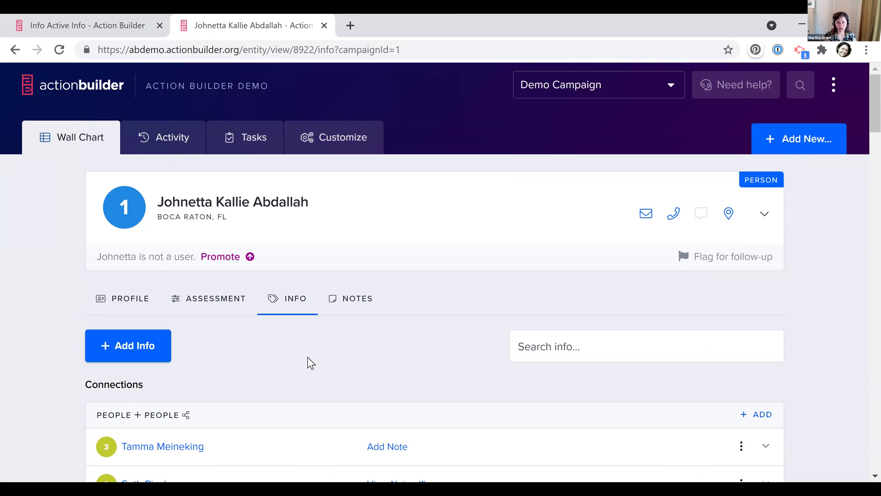
# In Demo Campaign's Customize Info, remove the Interests and Leader fields
pyautogui.click(357, 146)
pyautogui.click(274, 198)
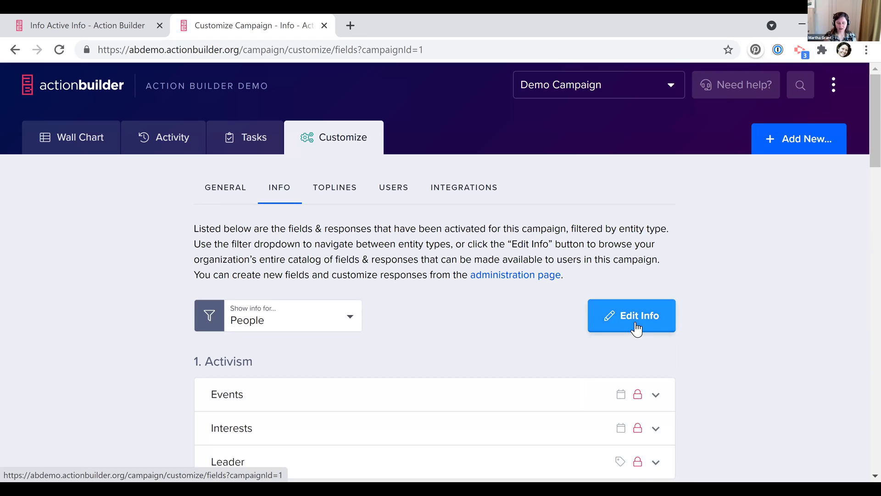
pyautogui.click(636, 328)
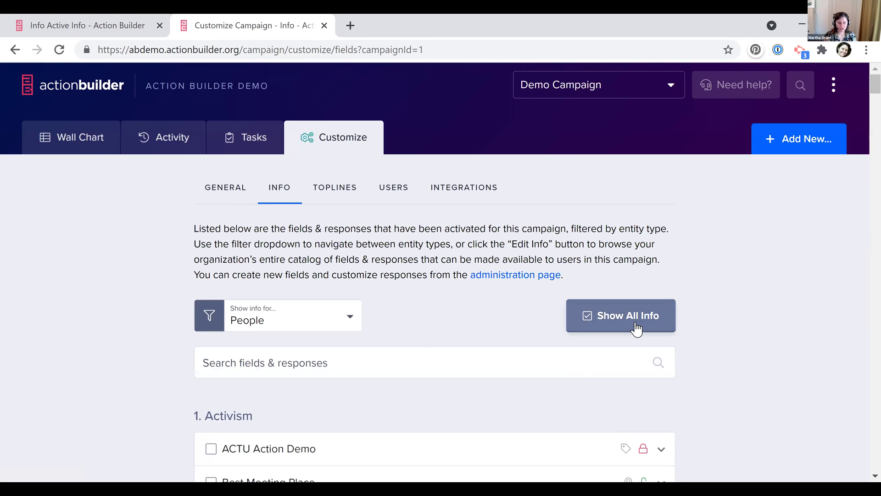
pyautogui.scroll(-7, 636, 329)
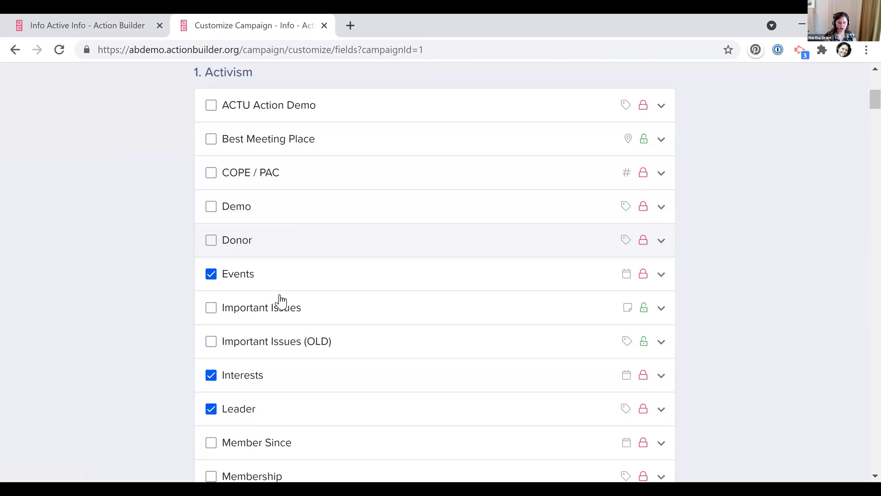
pyautogui.click(211, 374)
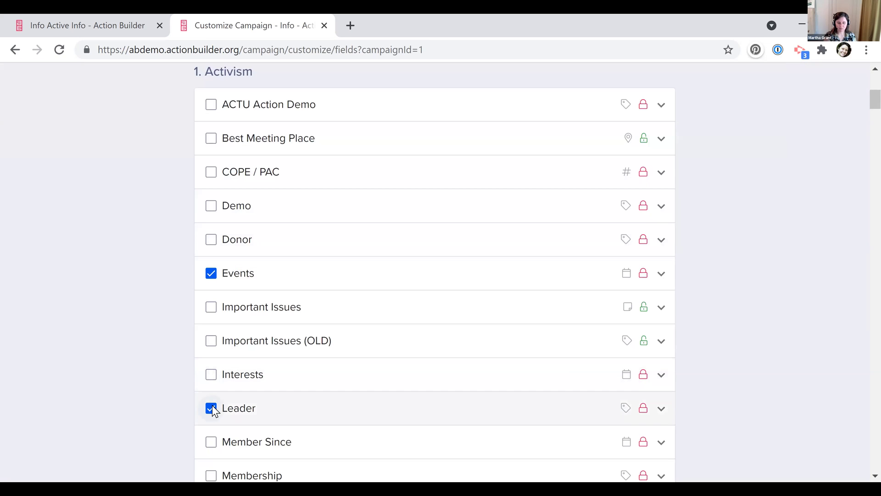
pyautogui.click(211, 408)
pyautogui.click(274, 301)
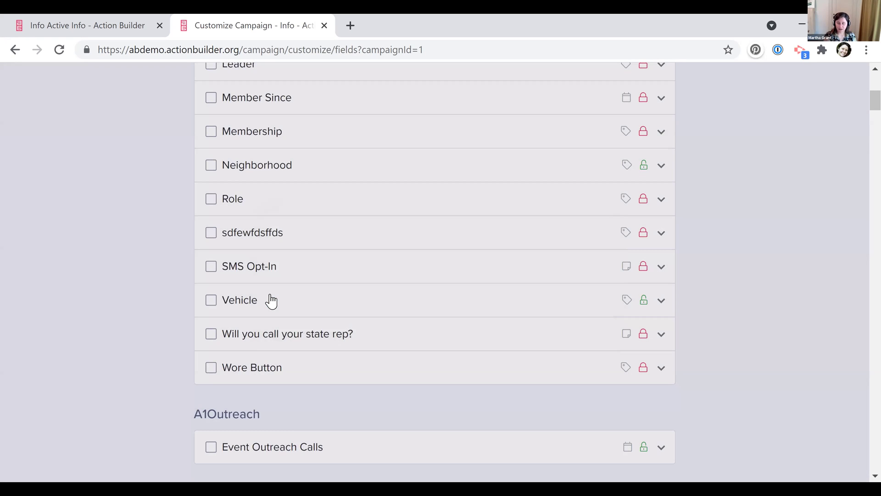
# Remove the 2020 South Health Campus Rally and Ward fields, confirming each removal
pyautogui.scroll(-8, 269, 299)
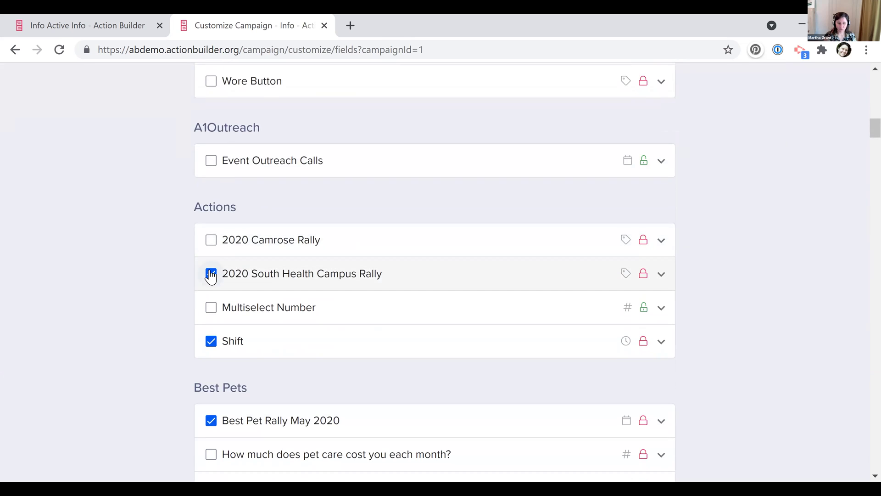
pyautogui.click(211, 274)
pyautogui.click(280, 303)
pyautogui.scroll(-10, 277, 309)
pyautogui.scroll(5, 211, 168)
pyautogui.click(211, 161)
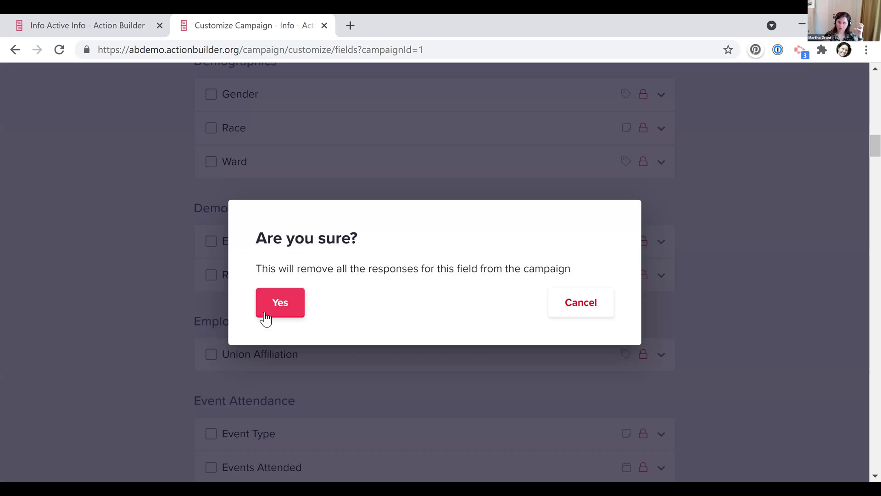
pyautogui.click(265, 314)
pyautogui.scroll(15, 266, 315)
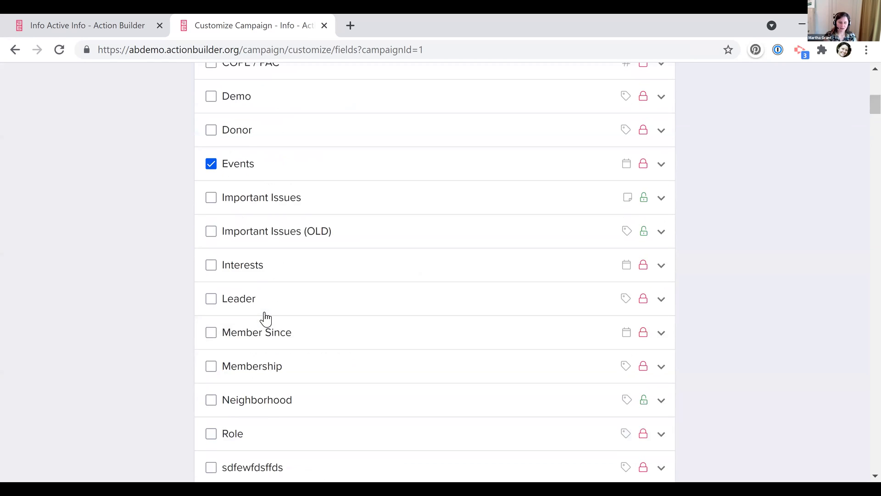
pyautogui.scroll(3, 265, 316)
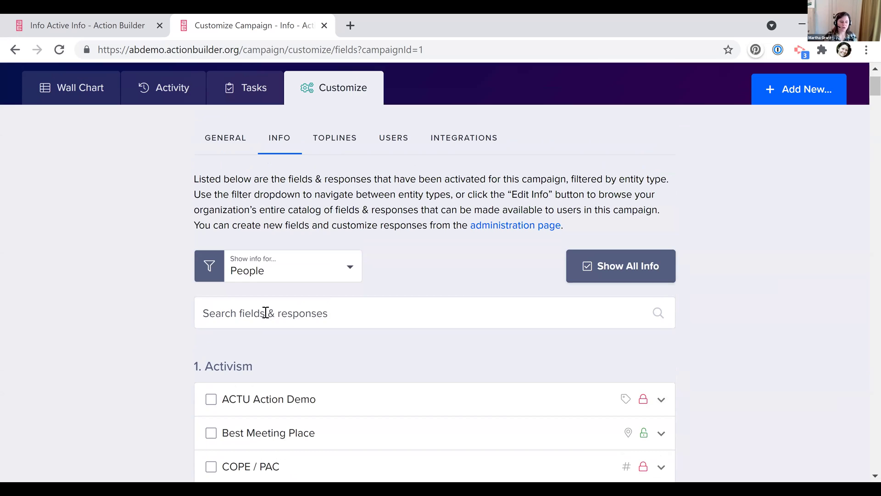
pyautogui.scroll(-4, 265, 315)
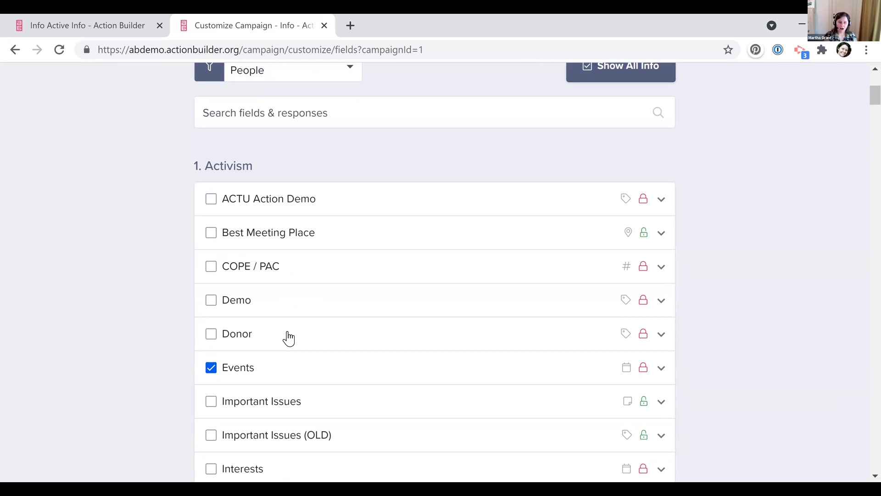
pyautogui.scroll(3, 288, 338)
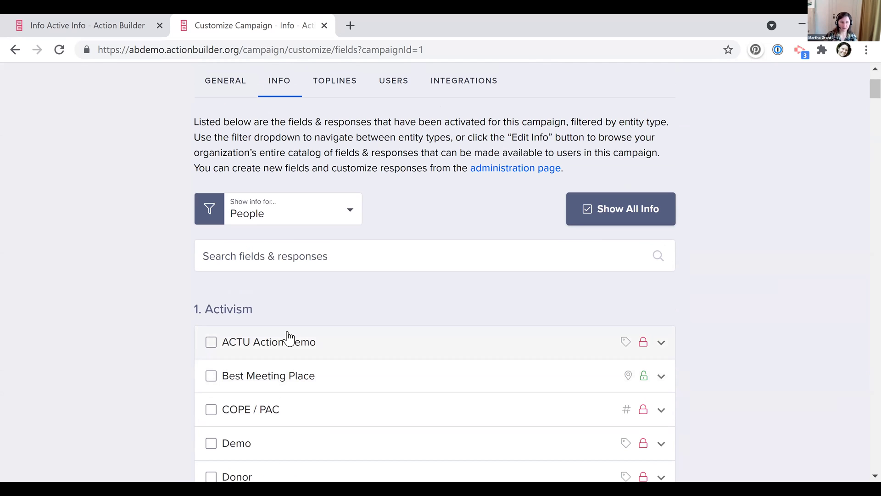
pyautogui.scroll(2, 288, 338)
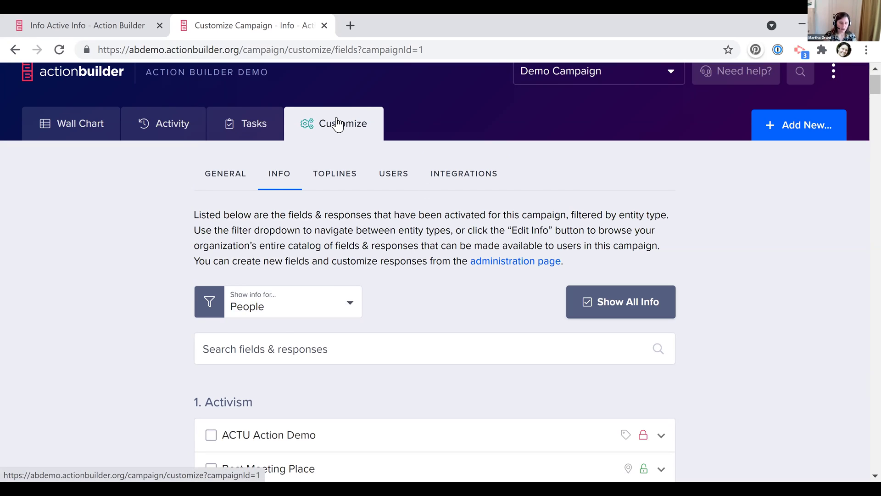
# Switch to the 'Info Active Info - Action Builder' browser tab showing the admin Manage Info page
pyautogui.scroll(1, 338, 124)
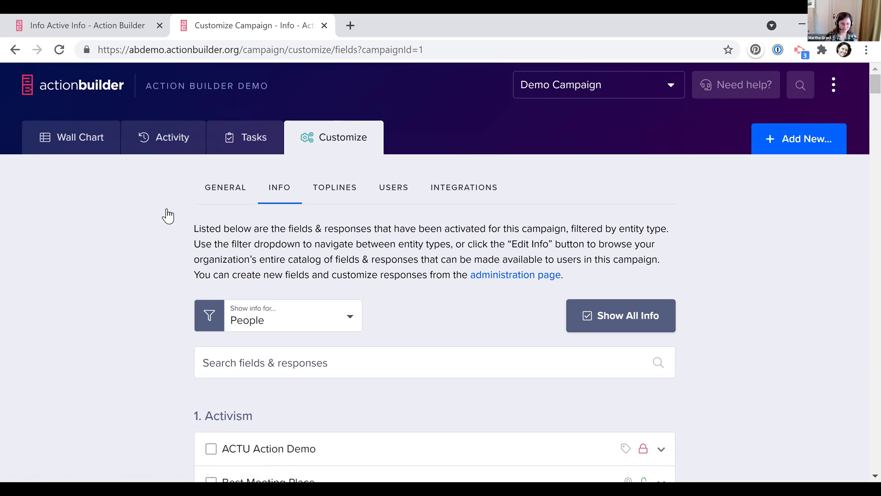
pyautogui.click(53, 16)
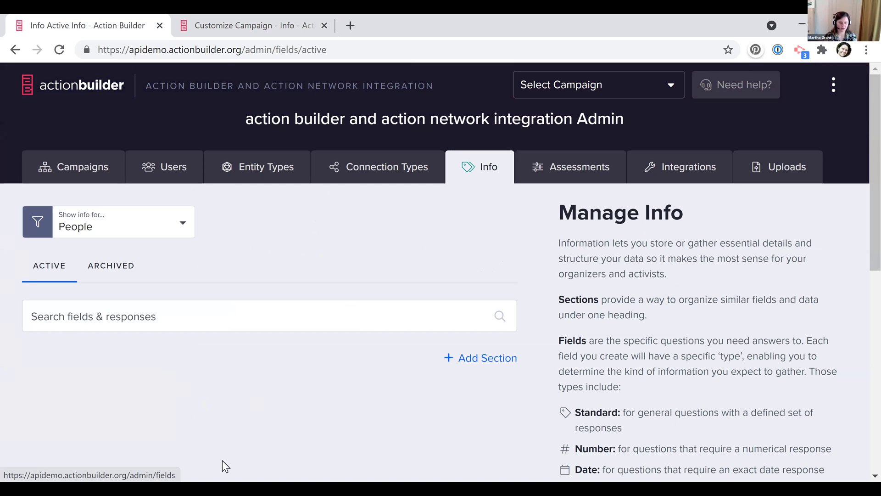
# Add and save an Activism section on the People info page, then begin a new field in it
pyautogui.click(481, 367)
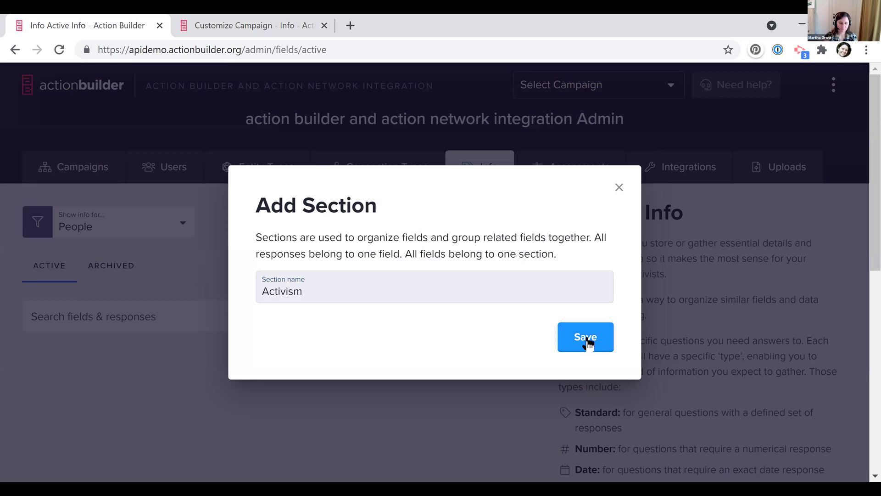
pyautogui.click(584, 340)
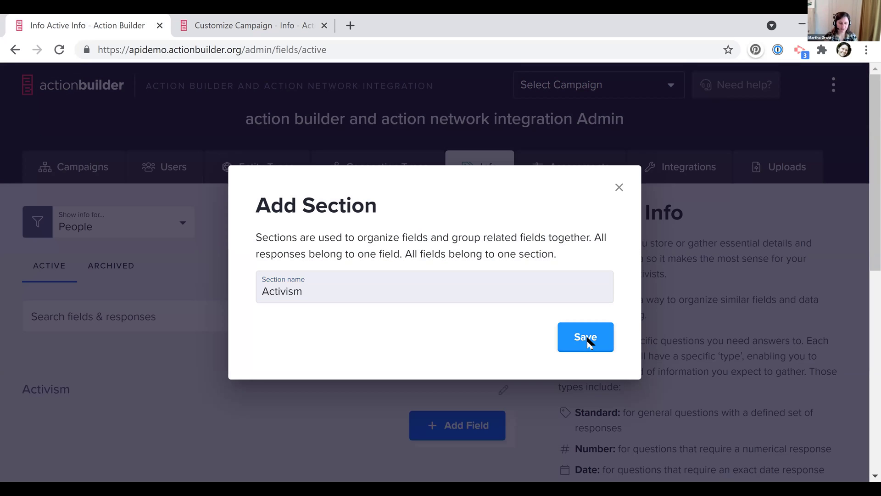
pyautogui.scroll(-4, 375, 319)
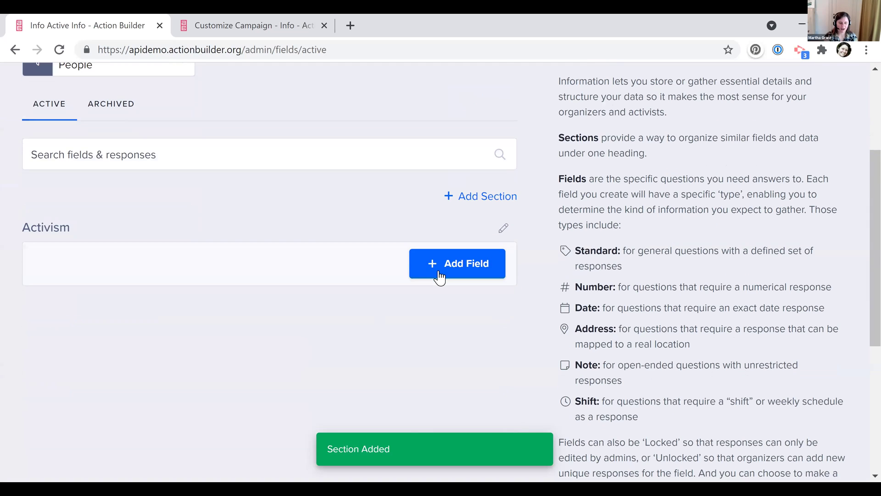
pyautogui.click(437, 273)
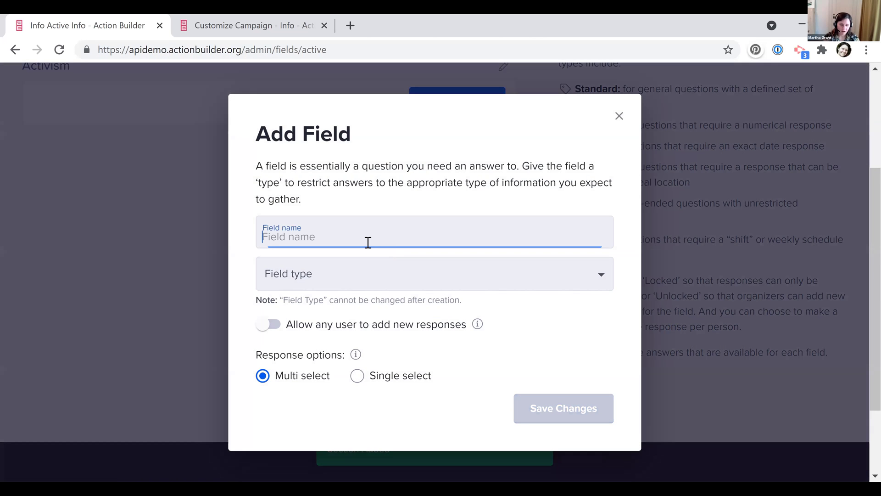
# Enter 'Action Participation' as the field name and bring up the field type options
pyautogui.write('Action Parti')
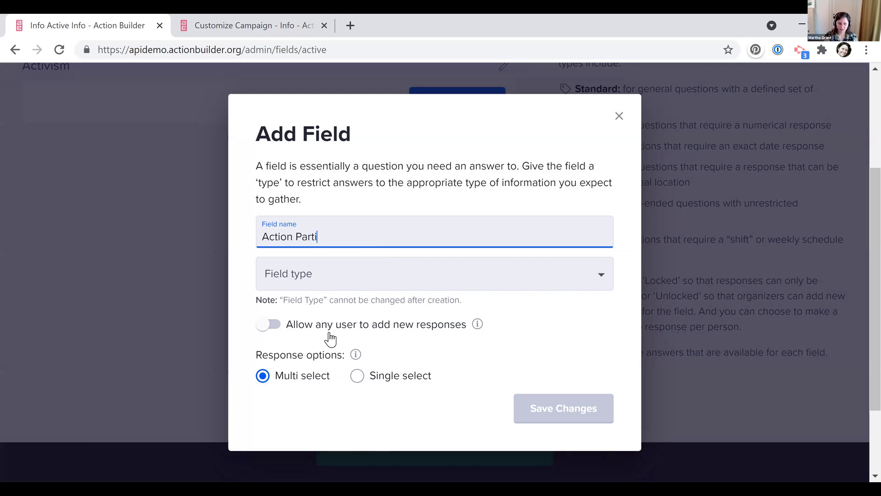
pyautogui.write('cipation')
pyautogui.click(355, 275)
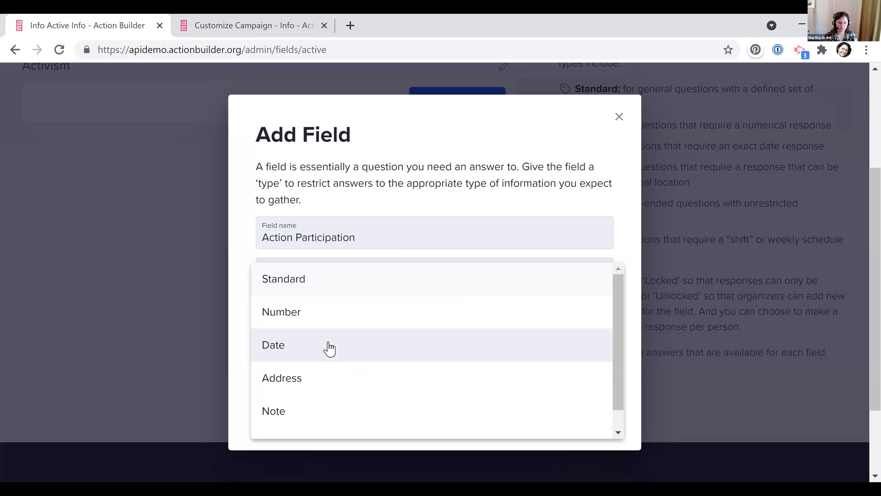
pyautogui.scroll(-1, 330, 348)
pyautogui.scroll(1, 329, 348)
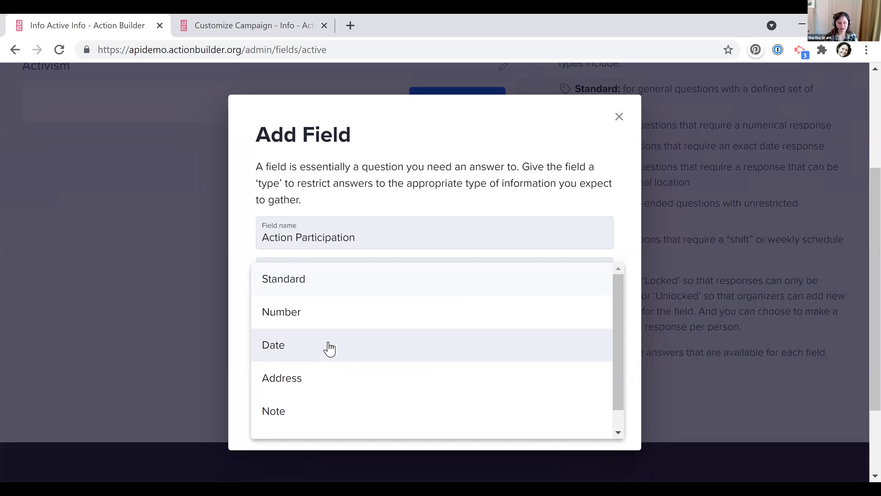
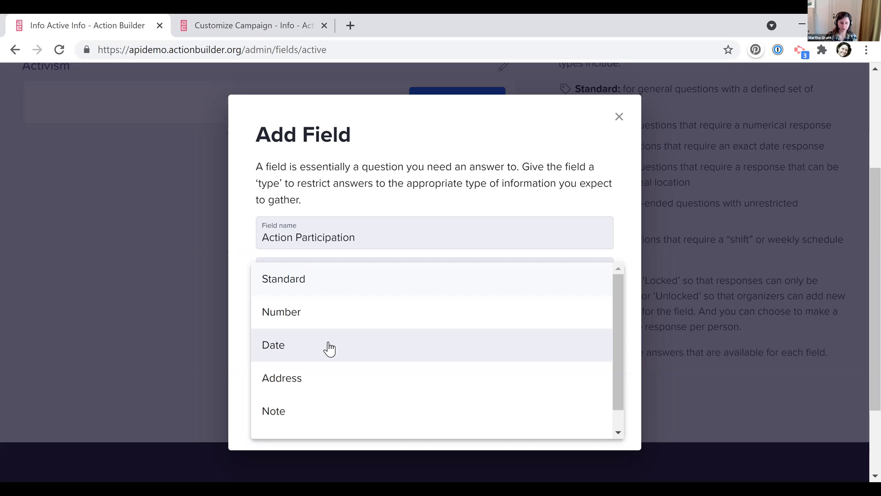
# Make Action Participation a Date field that any user can add responses to, and save it
pyautogui.scroll(-1, 329, 348)
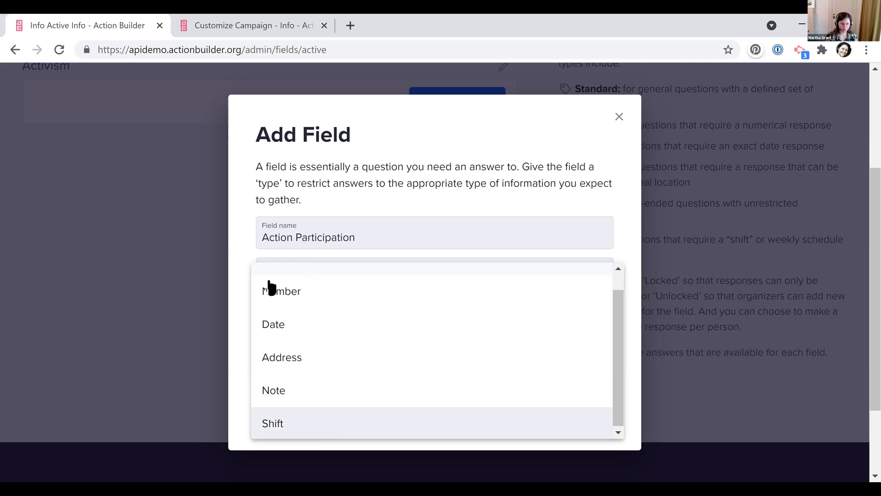
pyautogui.scroll(1, 292, 317)
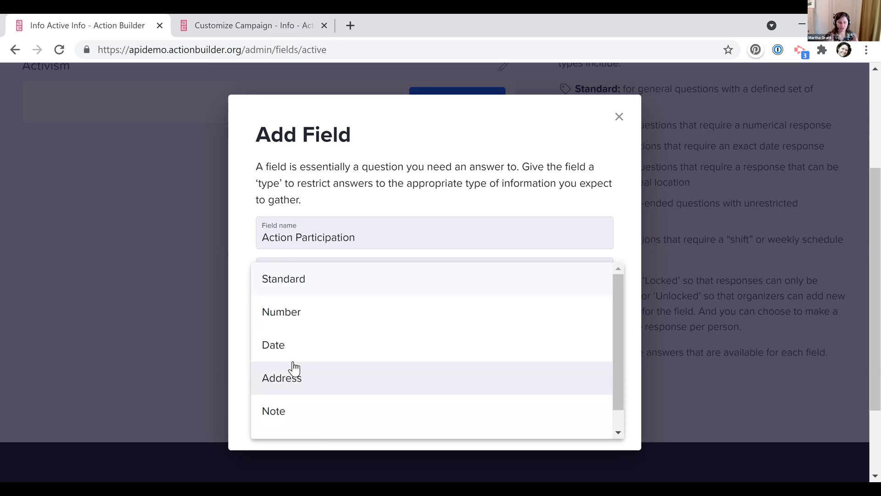
pyautogui.click(281, 341)
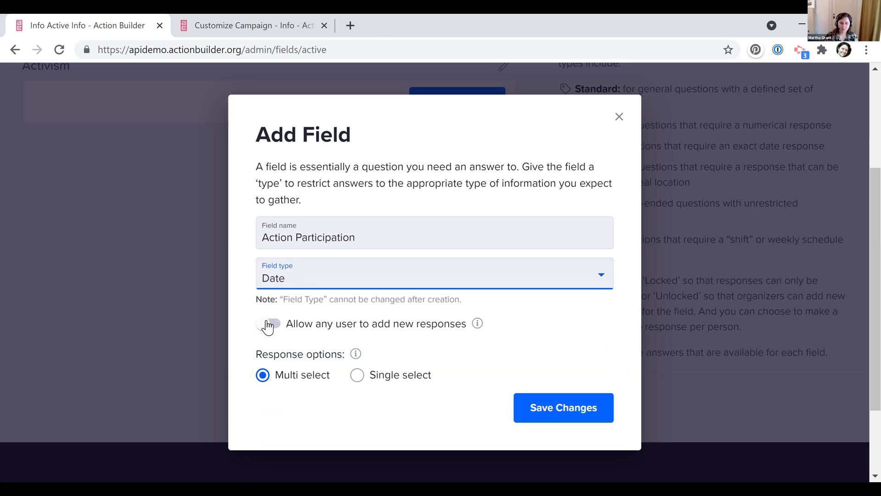
pyautogui.click(269, 326)
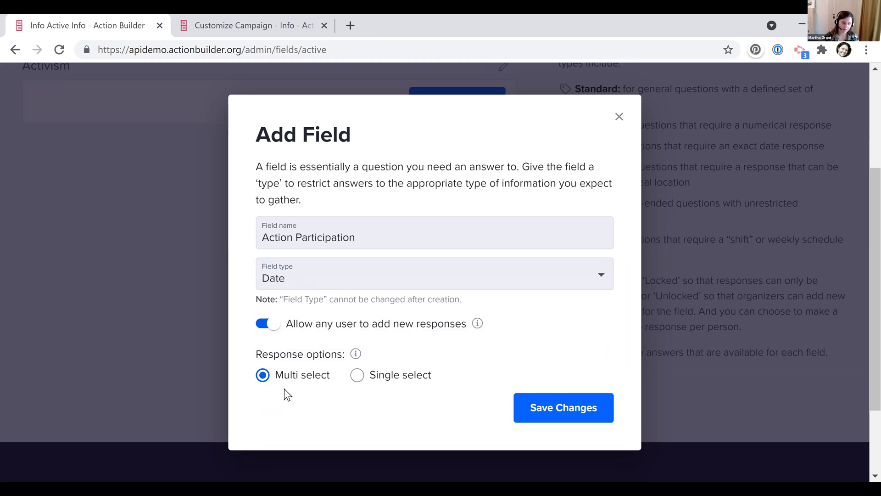
pyautogui.click(541, 407)
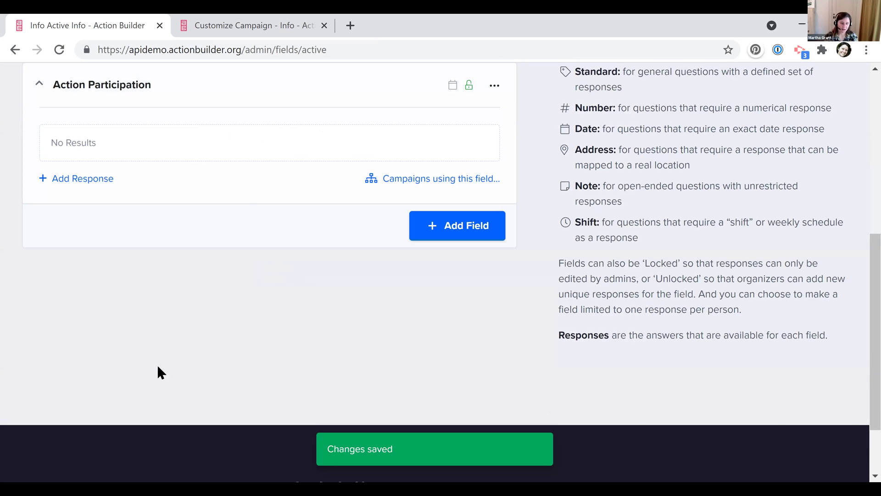
# Add 'Phonebank' and 'Canvass' as responses to the Action Participation field
pyautogui.scroll(3, 93, 339)
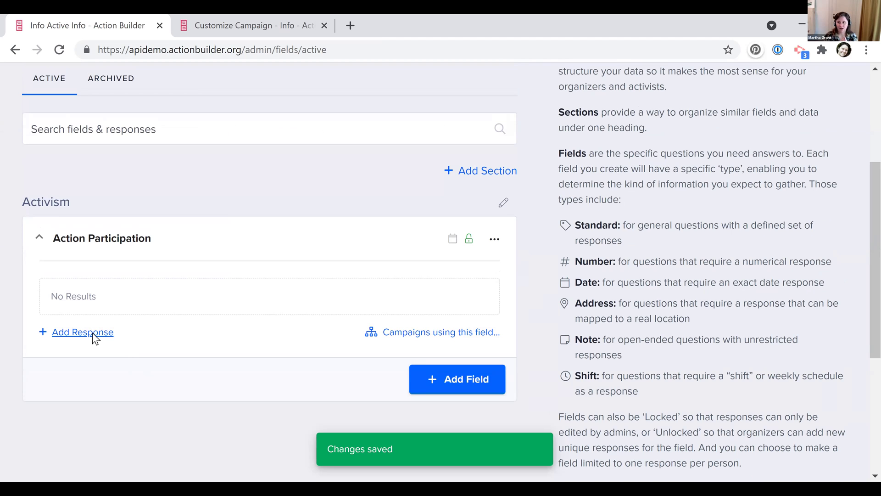
pyautogui.click(95, 335)
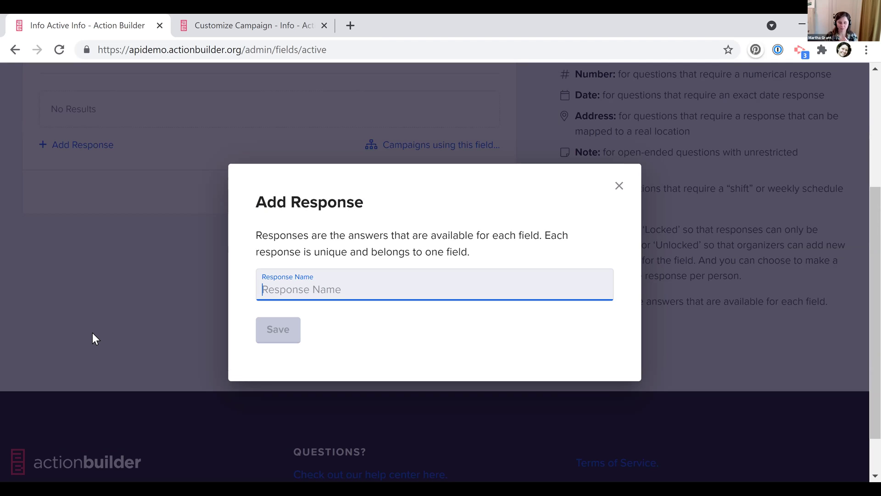
pyautogui.write('Phonebank')
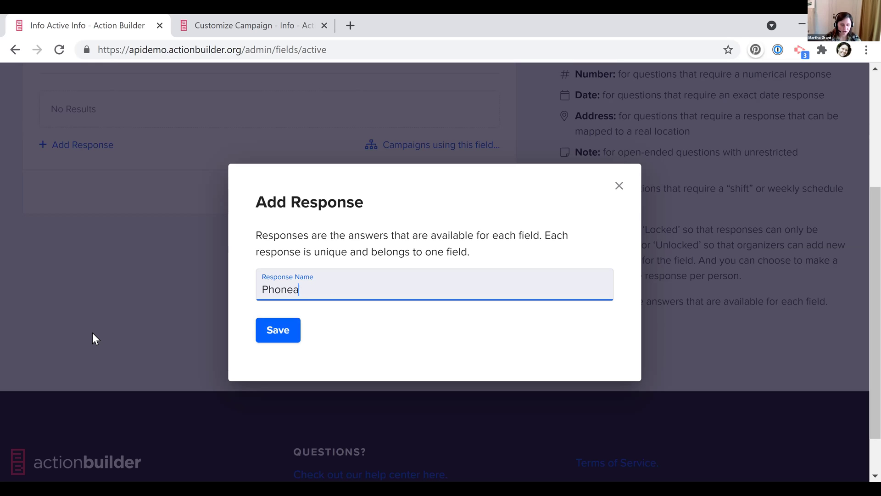
pyautogui.press('BackSpace')
pyautogui.press('BackSpace')
pyautogui.press('BackSpace')
pyautogui.press('BackSpace')
pyautogui.write('bank')
pyautogui.press('Return')
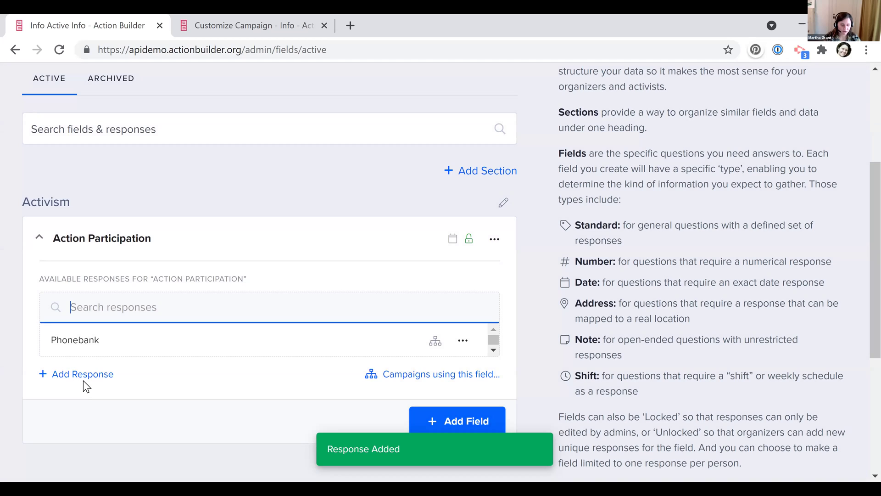
pyautogui.click(85, 375)
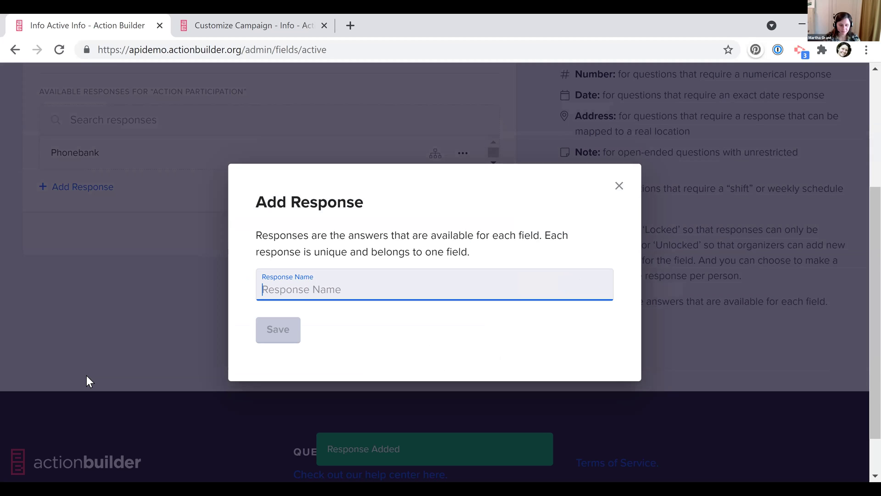
pyautogui.write('Canvass')
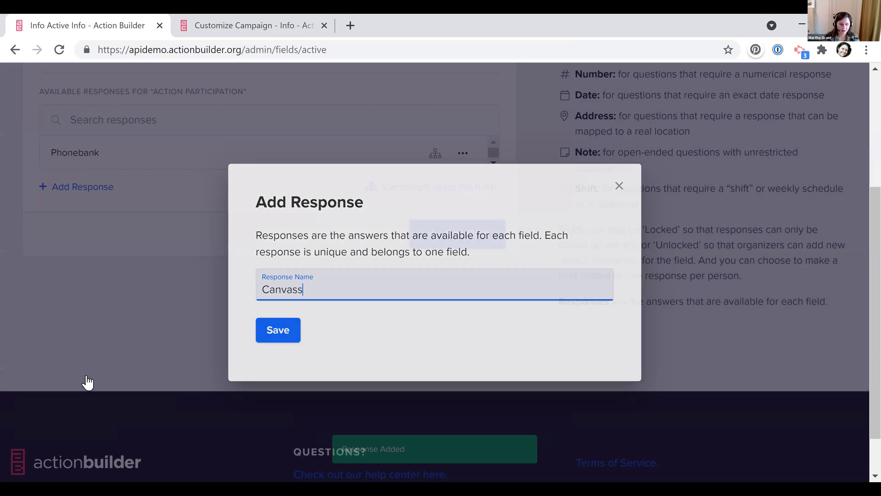
pyautogui.press('Return')
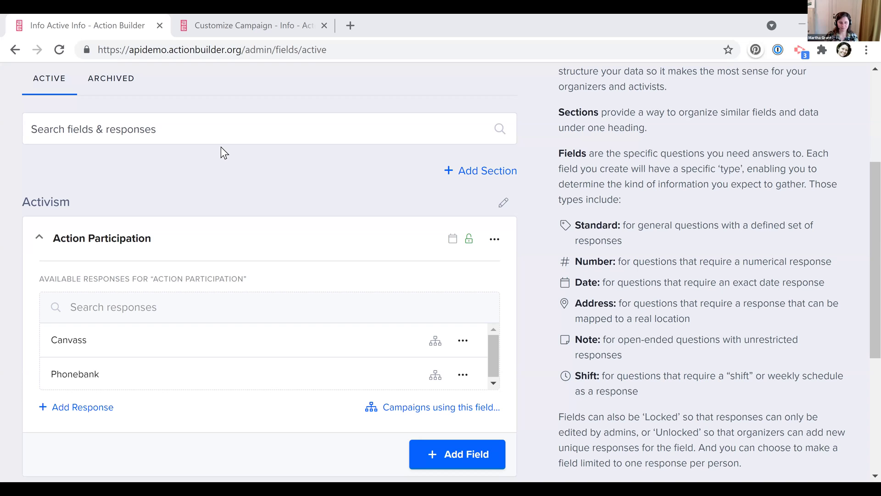
# Create a new campaign named 'Demo Campaign' from the Campaigns list
pyautogui.scroll(3, 221, 147)
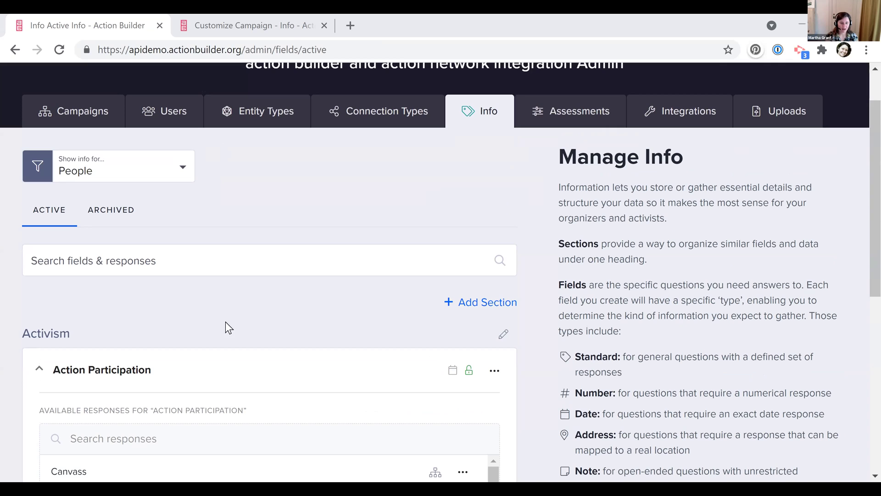
pyautogui.click(75, 120)
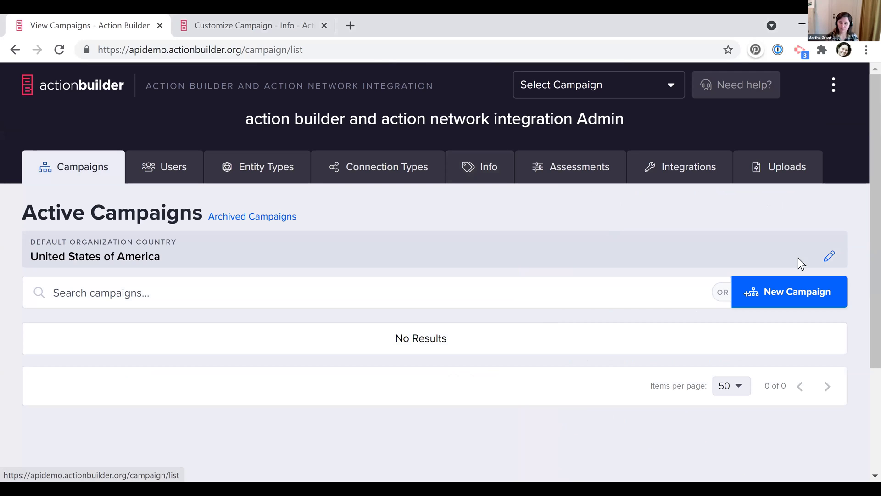
pyautogui.click(783, 285)
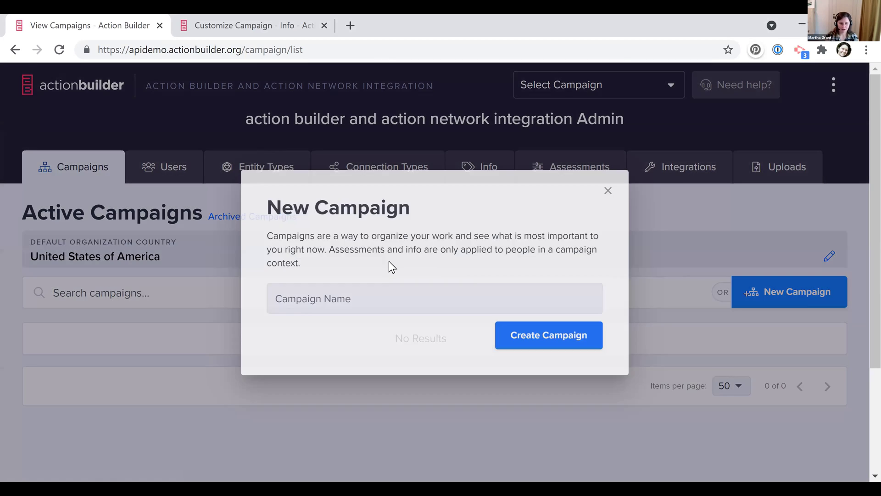
pyautogui.write('Demo')
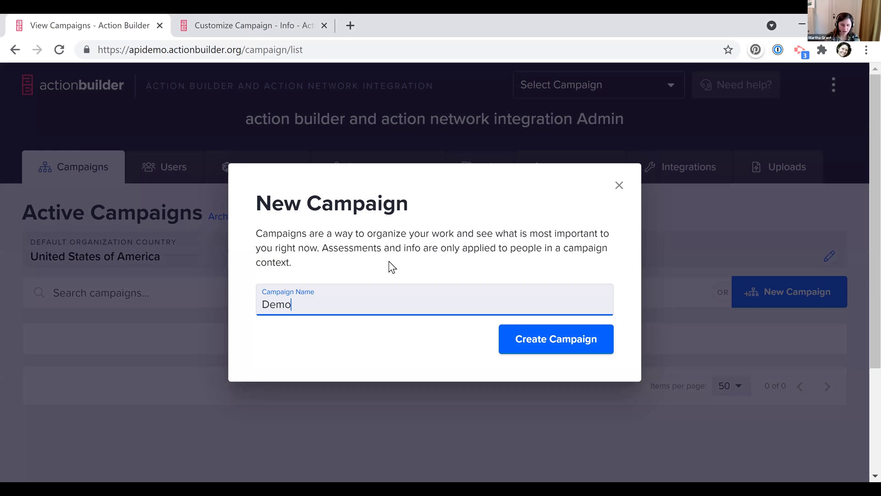
pyautogui.click(549, 339)
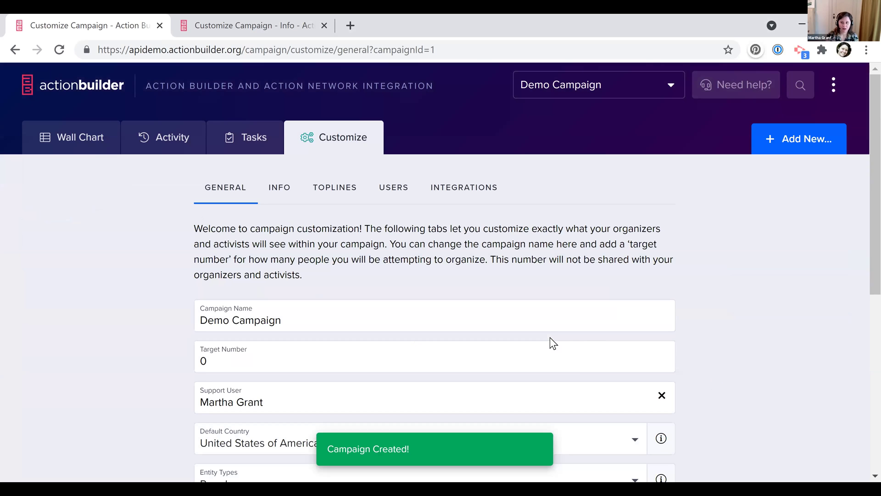
# Set the campaign's target number to 200 and begin editing the support user entry
pyautogui.scroll(-3, 97, 266)
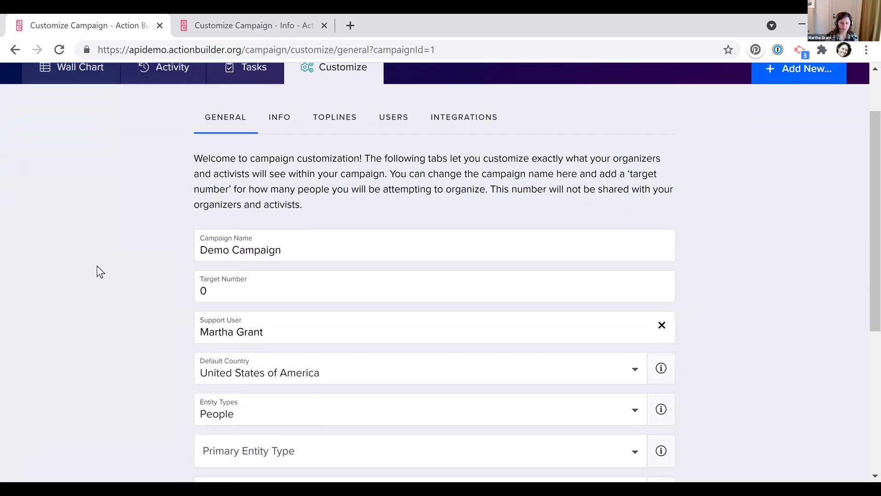
pyautogui.click(239, 188)
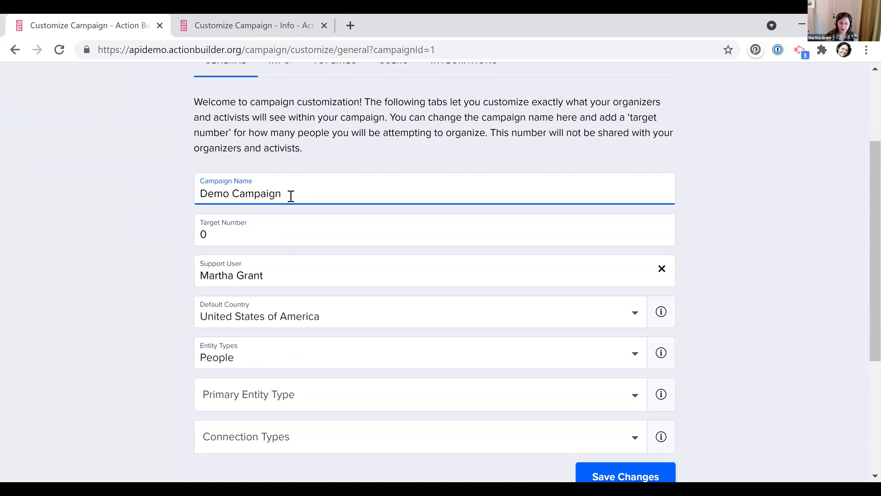
pyautogui.click(251, 215)
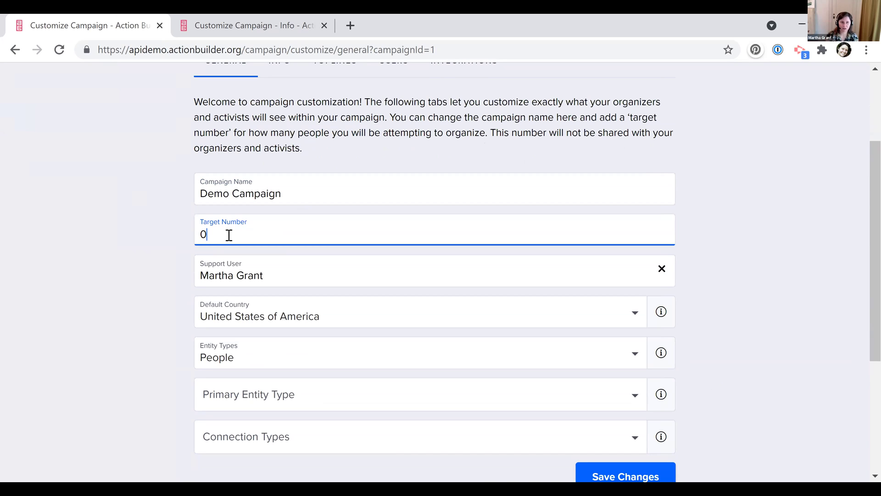
pyautogui.moveTo(229, 235); pyautogui.dragTo(145, 224)
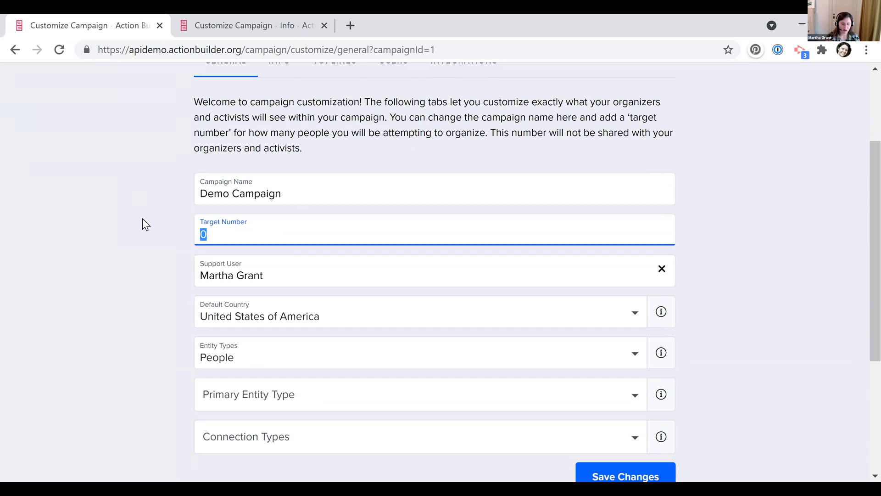
pyautogui.write('20')
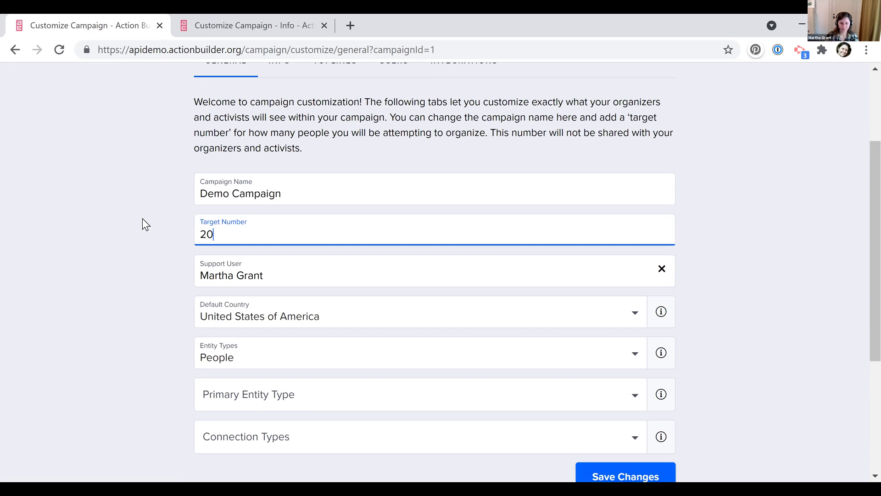
pyautogui.write('0')
pyautogui.click(296, 274)
pyautogui.click(296, 275)
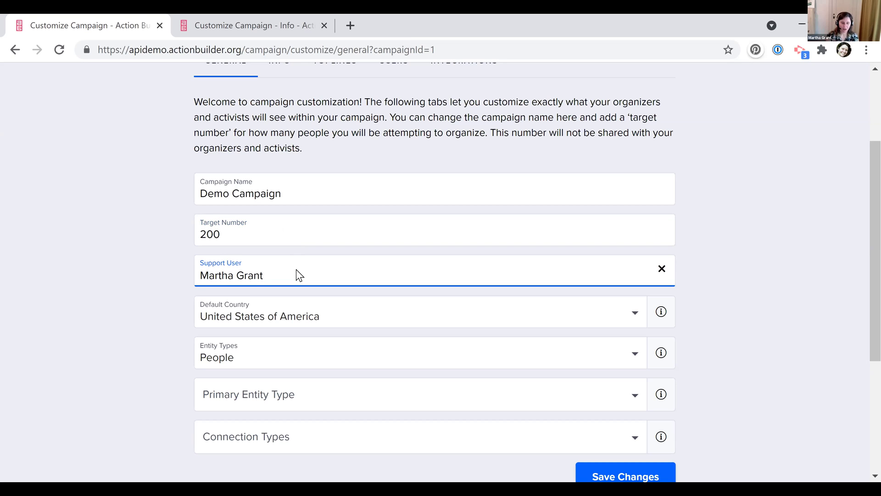
pyautogui.scroll(1, 613, 110)
pyautogui.scroll(1, 614, 110)
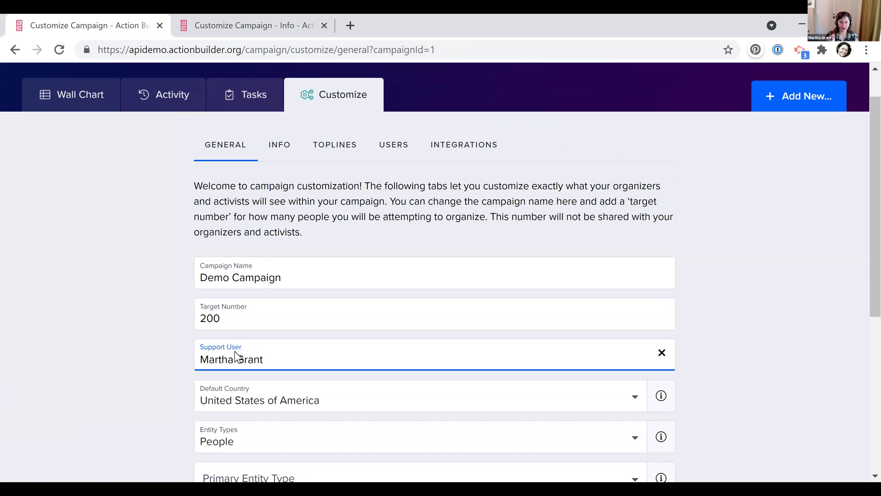
pyautogui.scroll(1, 279, 299)
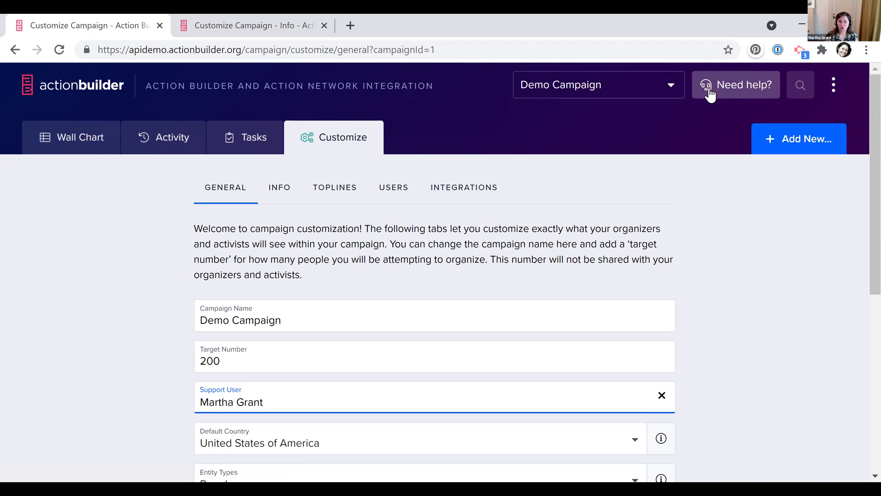
# View the Support Contact details under 'Need help?', then close them
pyautogui.click(742, 90)
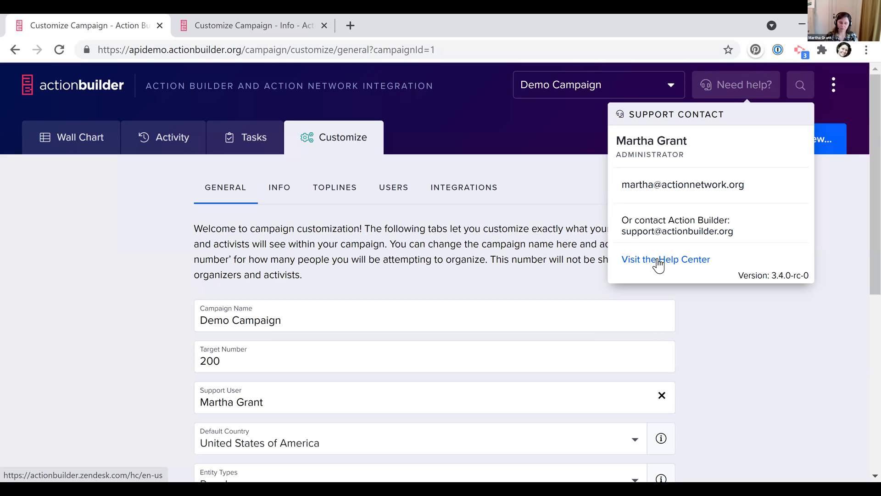
pyautogui.click(347, 242)
pyautogui.scroll(-3, 347, 242)
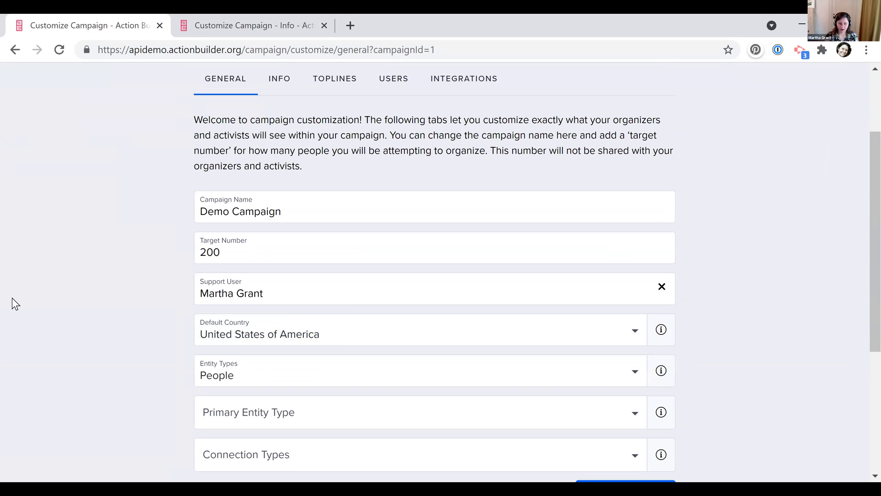
# Add People + People as a campaign connection type
pyautogui.scroll(-3, 12, 299)
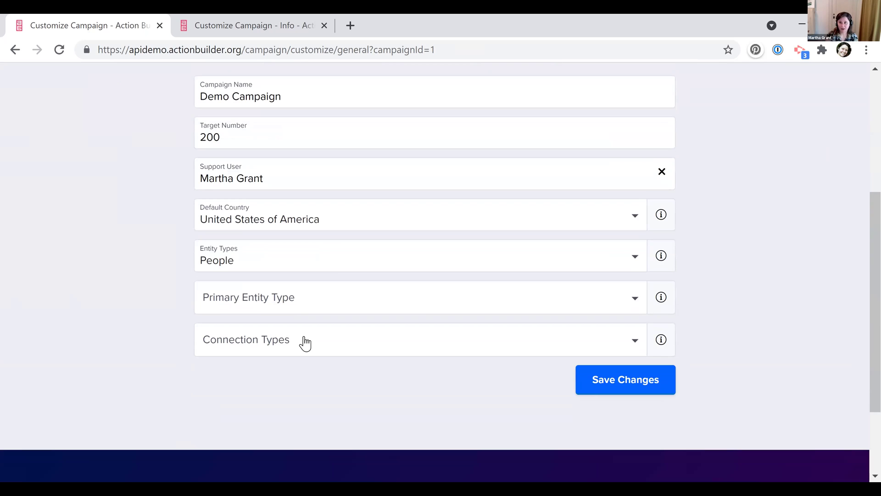
pyautogui.click(274, 346)
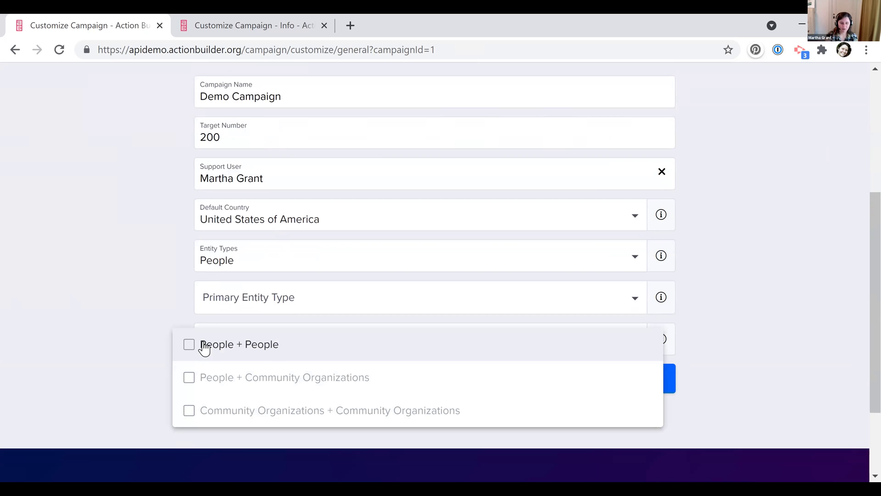
pyautogui.click(205, 345)
pyautogui.click(134, 258)
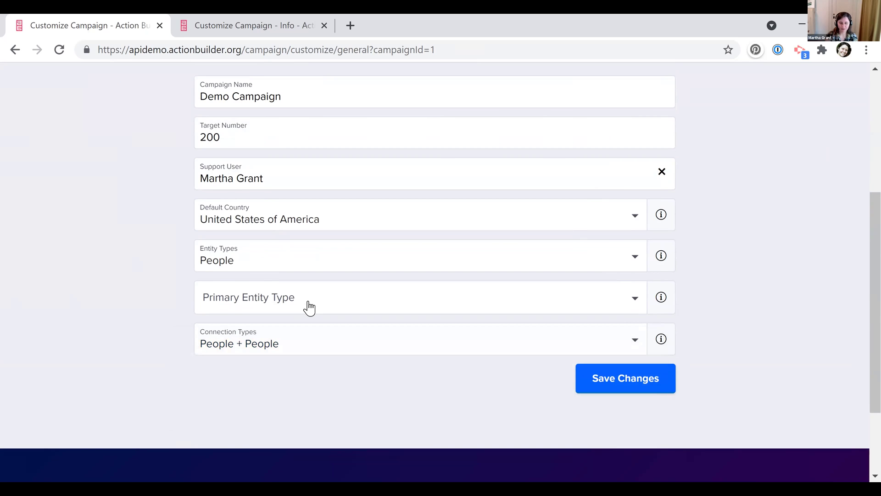
# Add Community Organizations as an entity type, keep People primary, and view the people list
pyautogui.click(326, 260)
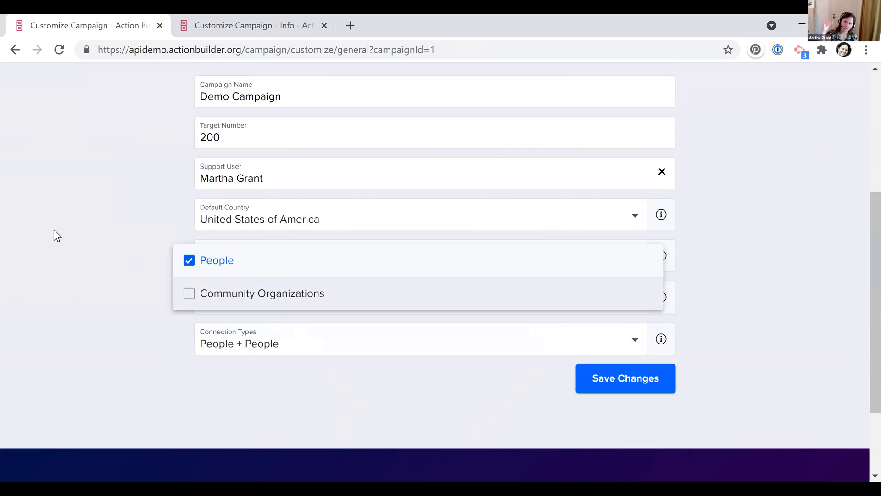
pyautogui.press('Return')
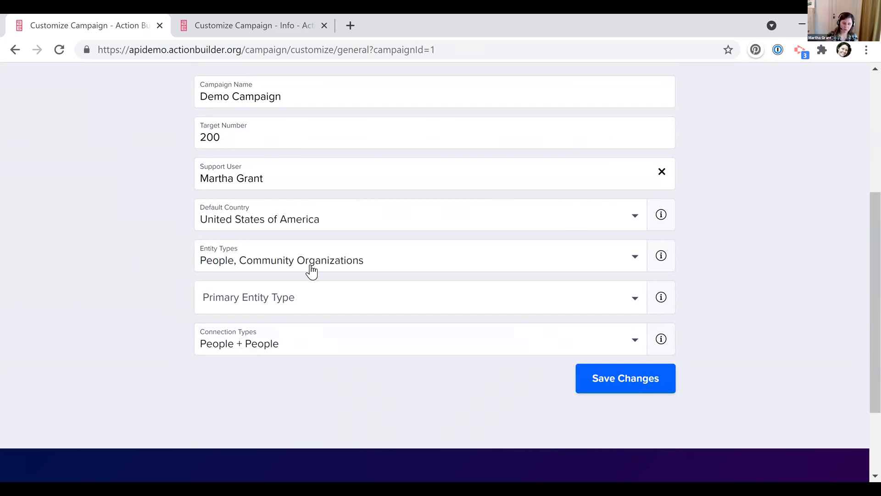
pyautogui.click(316, 294)
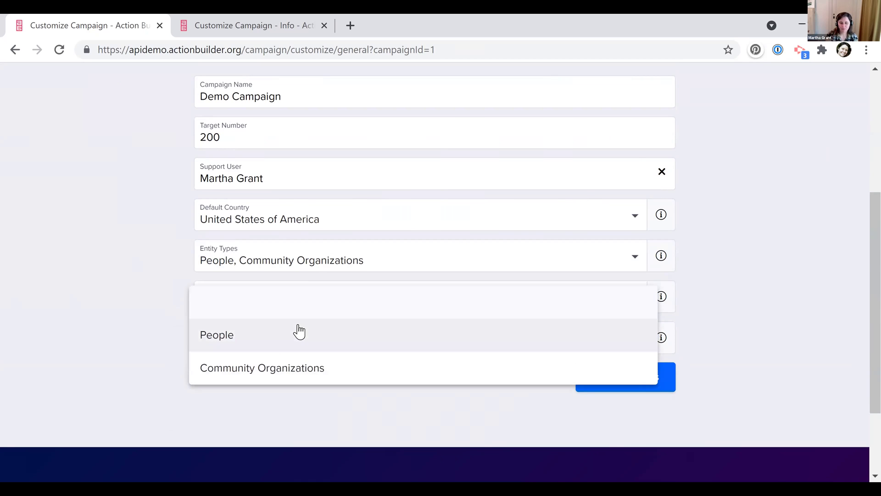
pyautogui.click(136, 296)
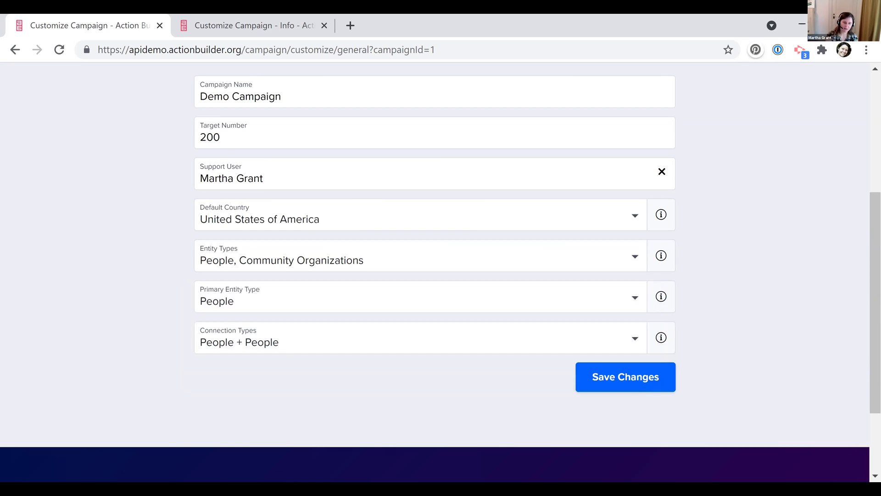
pyautogui.click(293, 35)
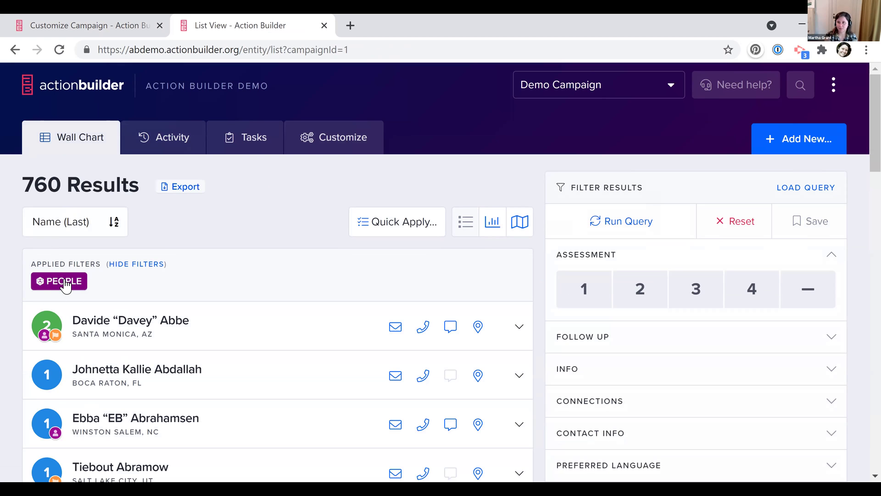
# Remove Community Organizations so People is the only entity type, and save the campaign settings
pyautogui.click(811, 133)
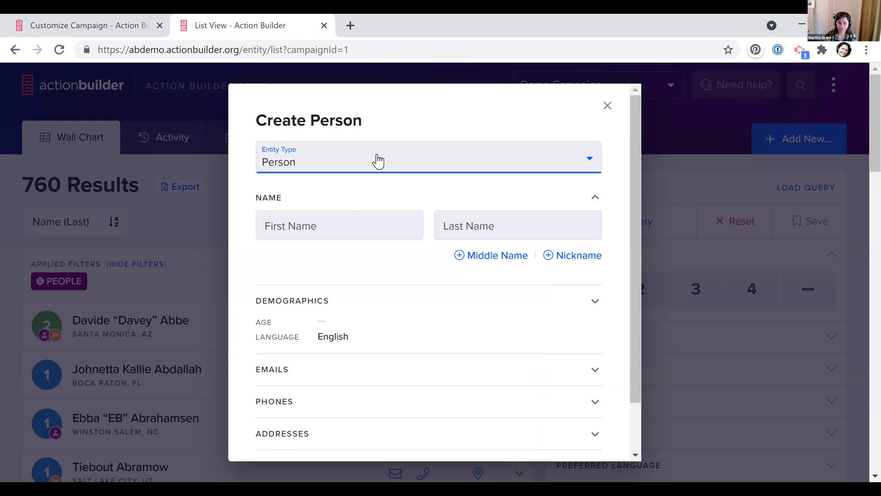
pyautogui.click(85, 26)
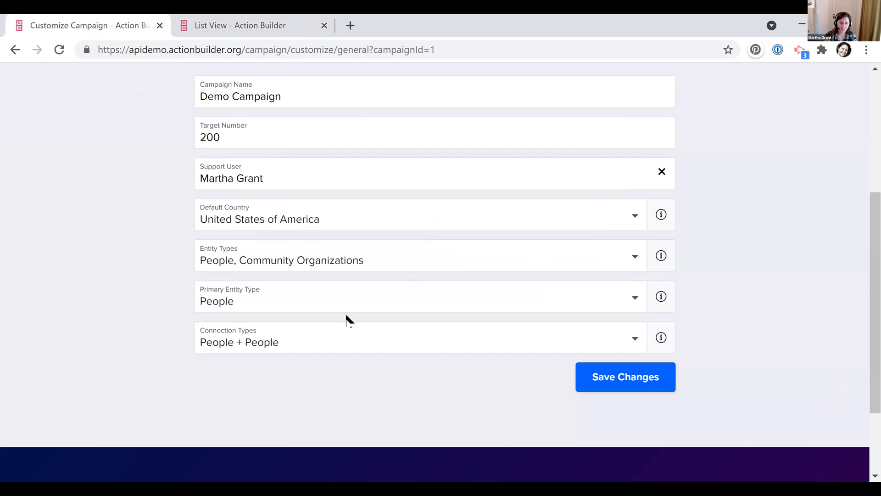
pyautogui.click(379, 265)
pyautogui.click(295, 293)
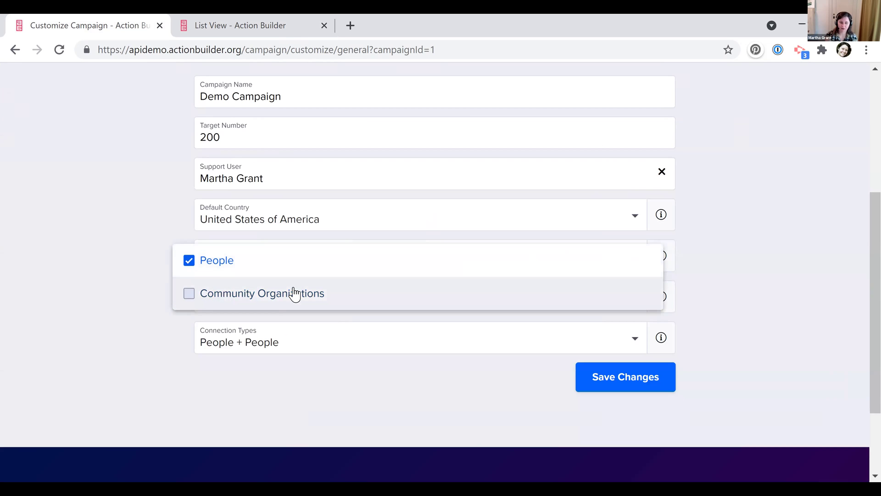
pyautogui.click(88, 325)
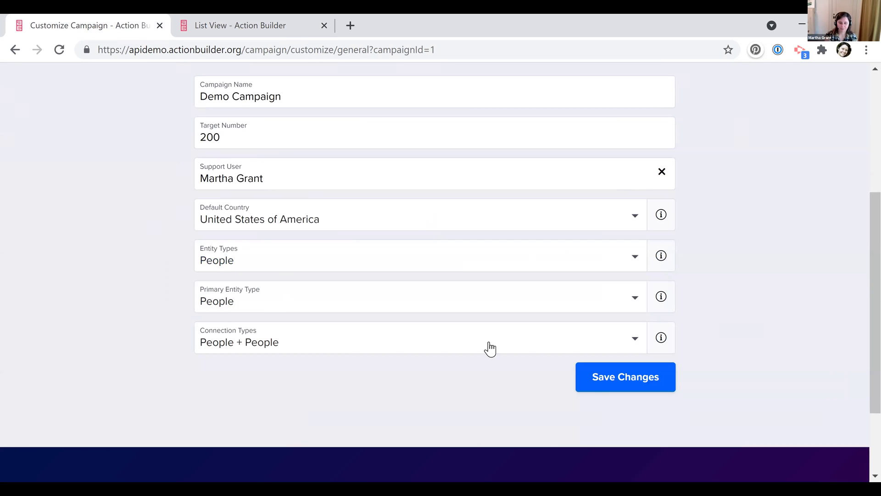
pyautogui.click(595, 378)
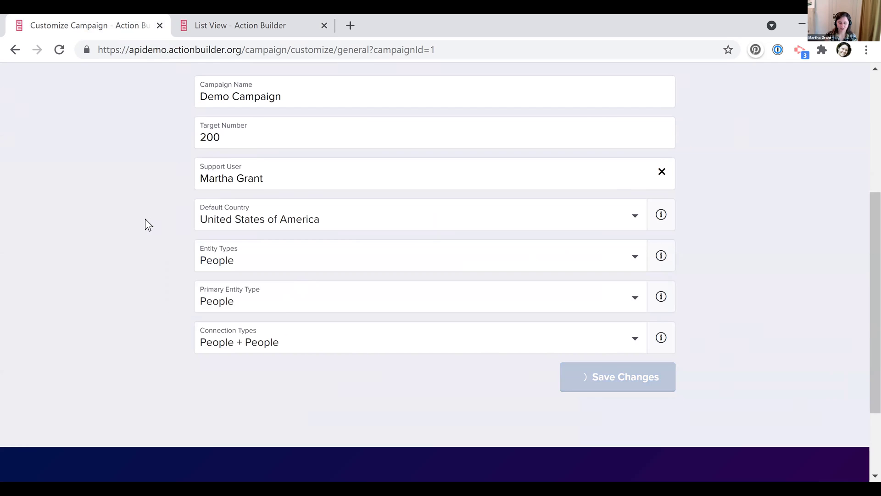
pyautogui.click(271, 109)
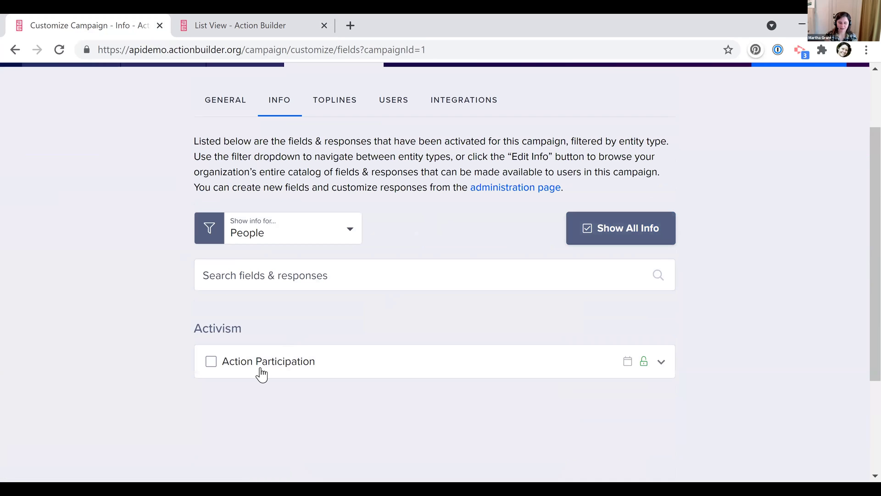
# Activate Action Participation for the campaign with all its responses, showing info for People
pyautogui.click(211, 361)
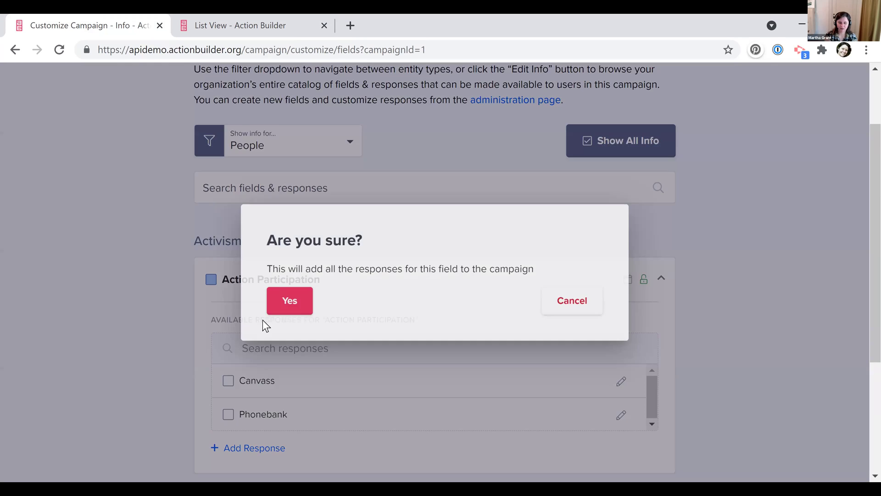
pyautogui.click(288, 307)
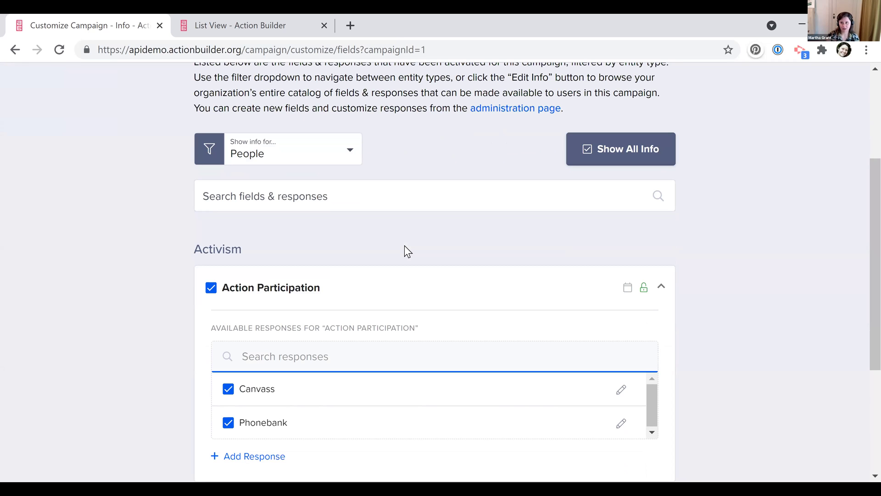
pyautogui.scroll(-3, 87, 204)
pyautogui.scroll(5, 86, 204)
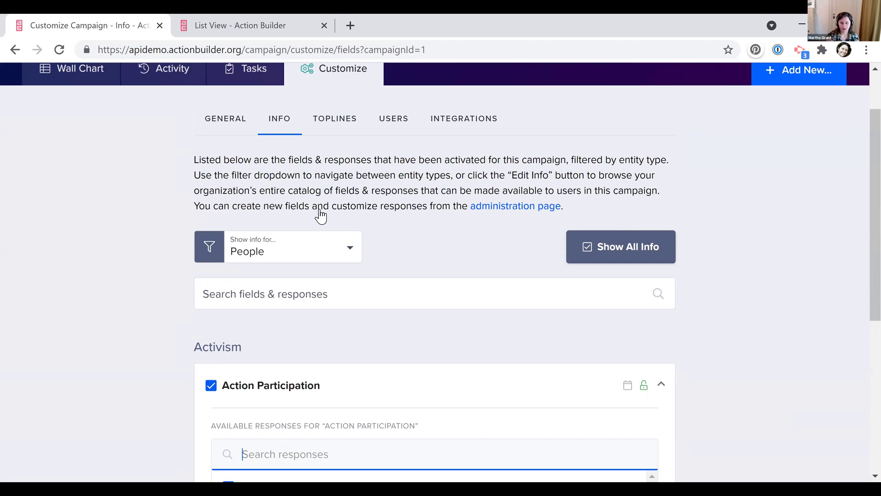
pyautogui.click(317, 248)
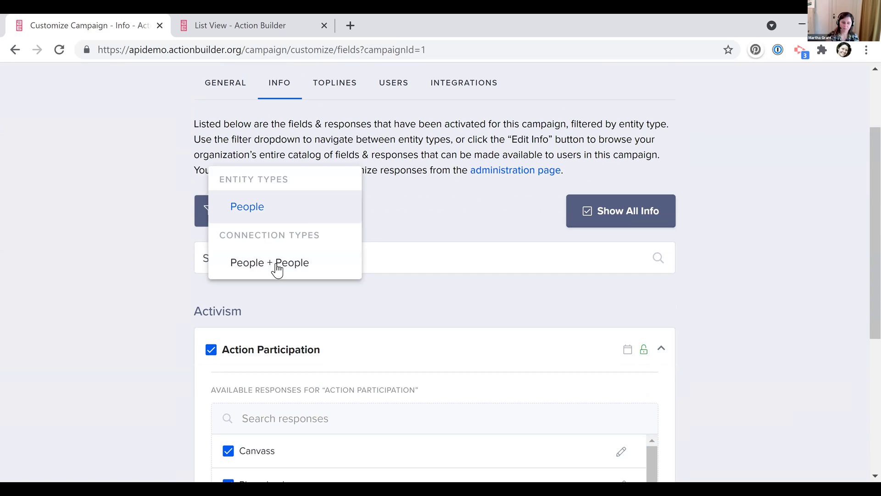
pyautogui.click(56, 263)
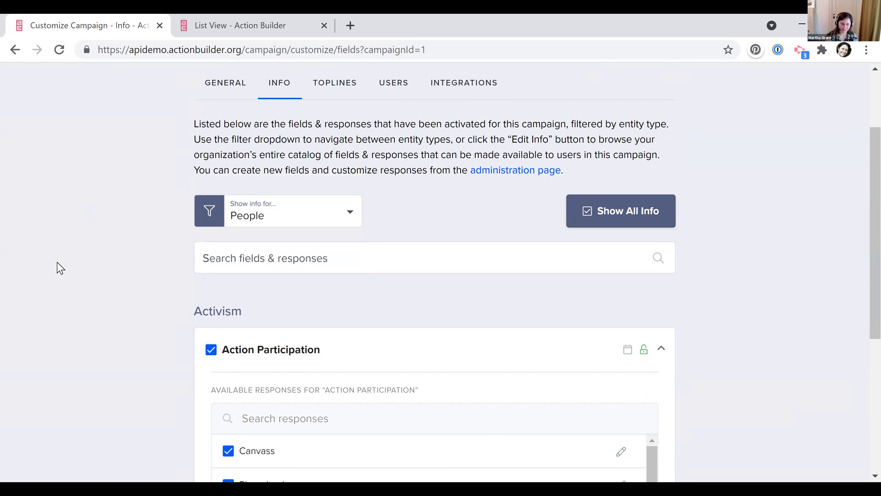
pyautogui.scroll(2, 531, 129)
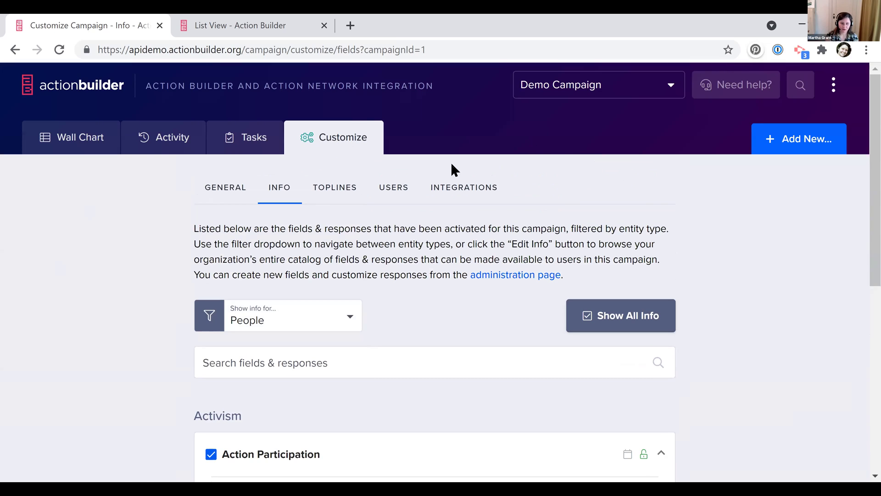
# Expand a person's details in the people list to check the current toplines
pyautogui.click(335, 195)
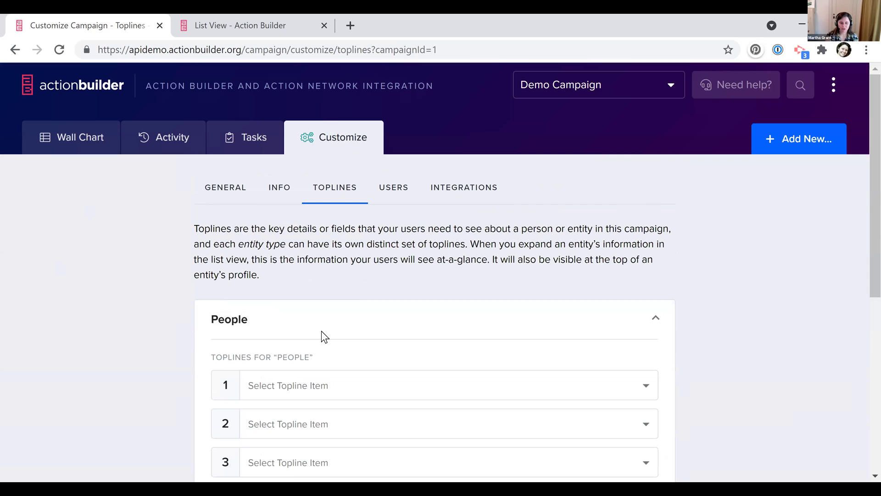
pyautogui.click(244, 21)
pyautogui.click(610, 108)
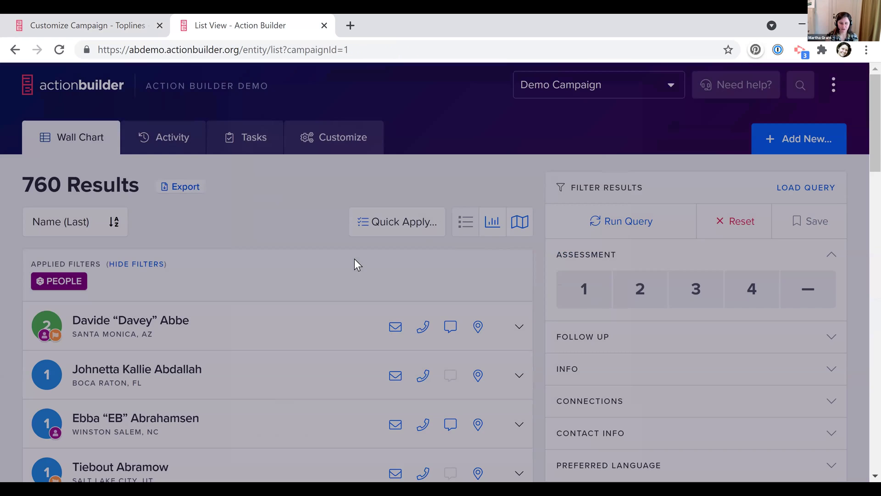
pyautogui.scroll(-2, 503, 269)
pyautogui.scroll(-1, 505, 270)
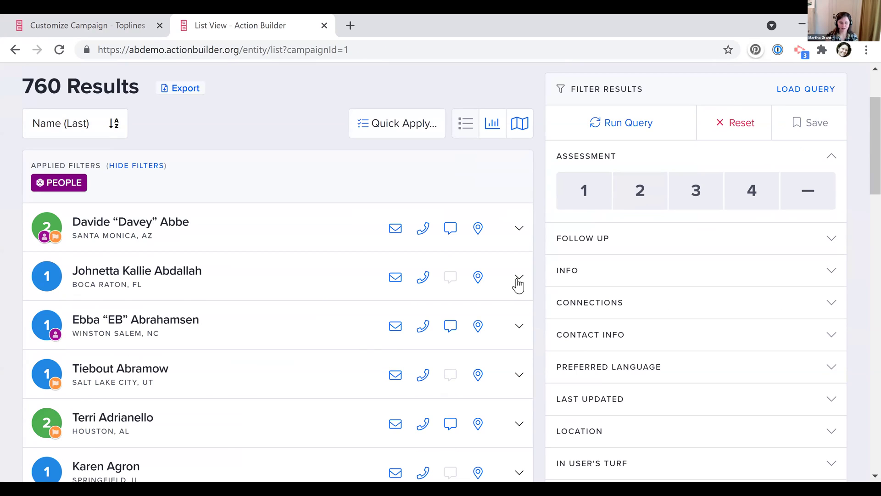
pyautogui.click(518, 280)
pyautogui.scroll(-2, 518, 283)
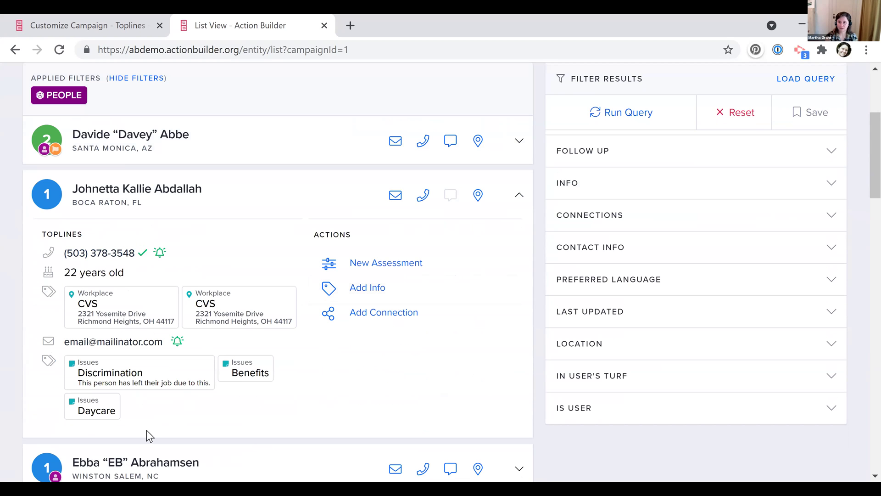
# Set People toplines to Email Address, Phone Number and Action Participation, and save
pyautogui.click(97, 21)
pyautogui.click(361, 259)
pyautogui.click(329, 329)
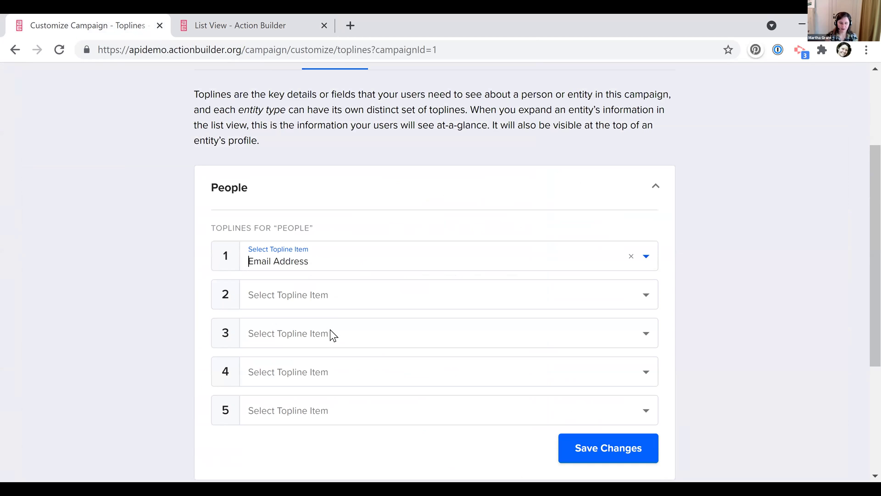
pyautogui.click(348, 301)
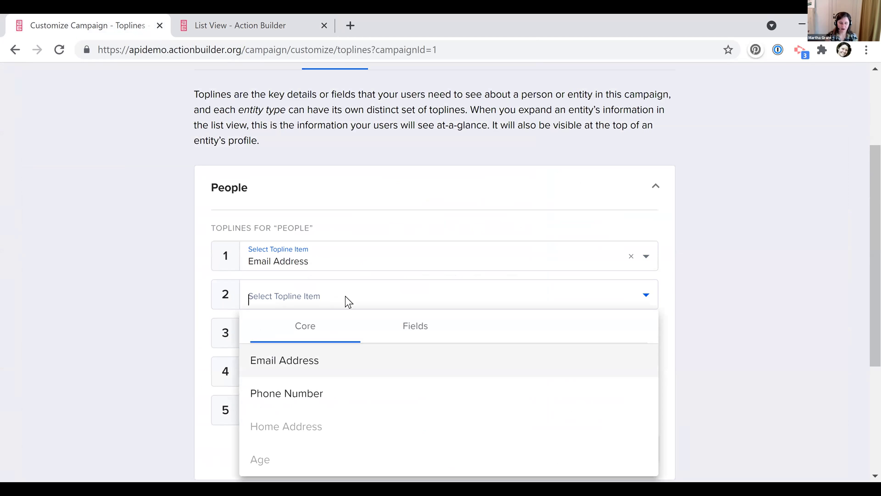
pyautogui.click(307, 390)
pyautogui.click(319, 341)
pyautogui.click(415, 155)
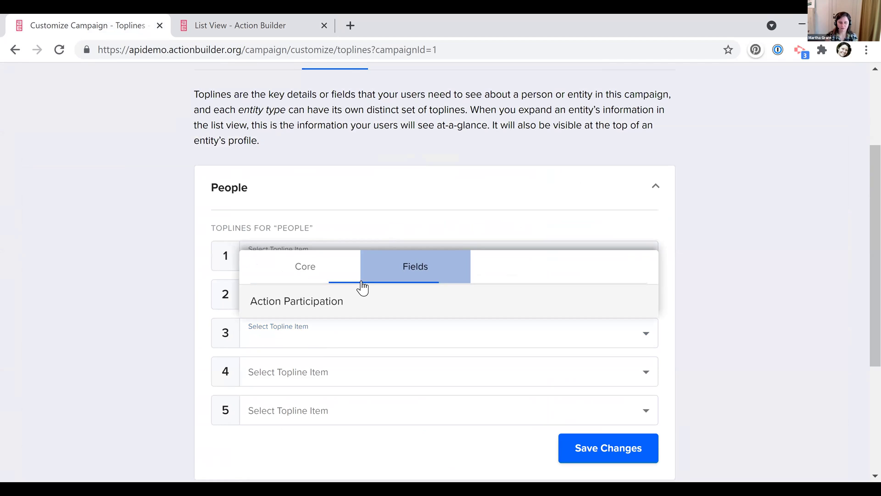
pyautogui.click(346, 300)
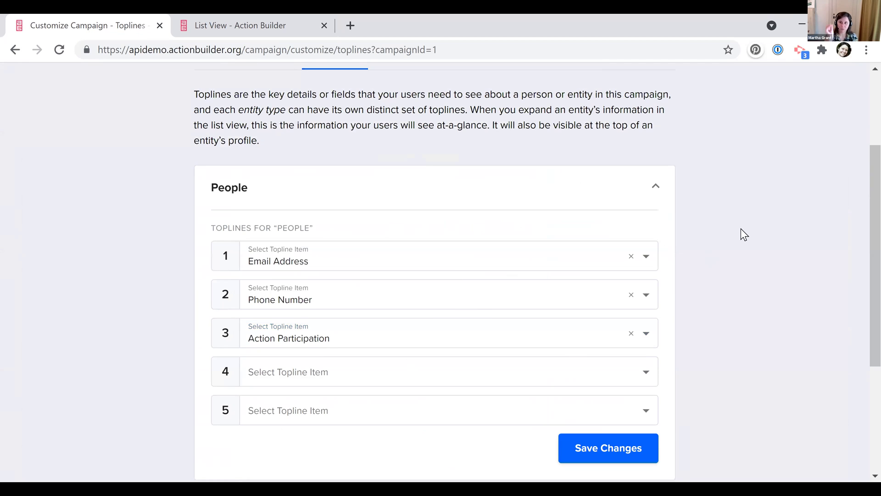
pyautogui.click(617, 447)
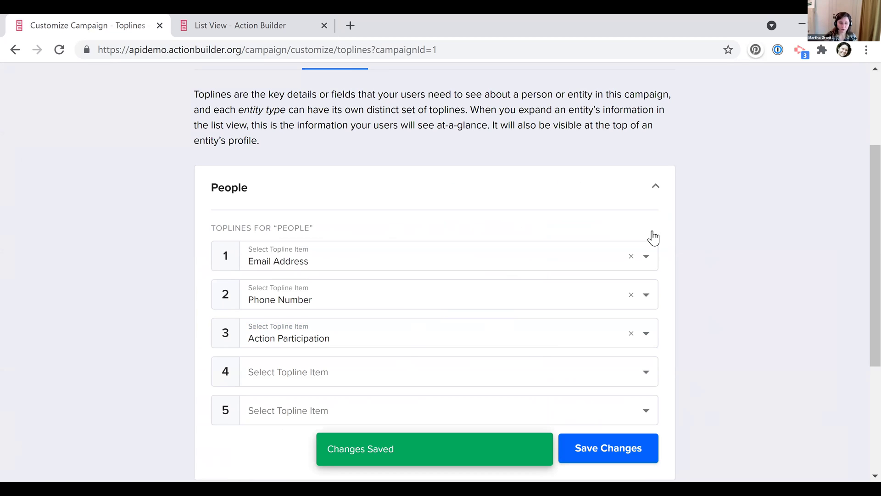
pyautogui.scroll(3, 413, 197)
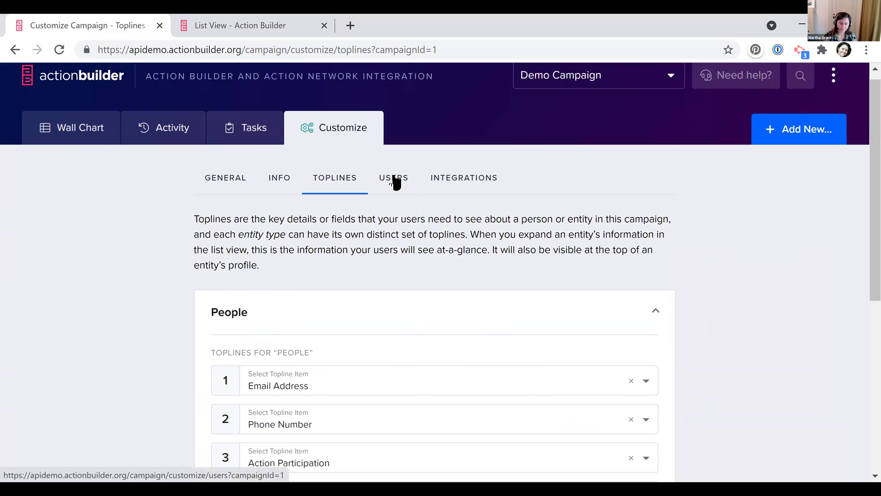
# Check the campaign's Users access settings, then view its Integrations (Action Network, Catalist)
pyautogui.click(395, 183)
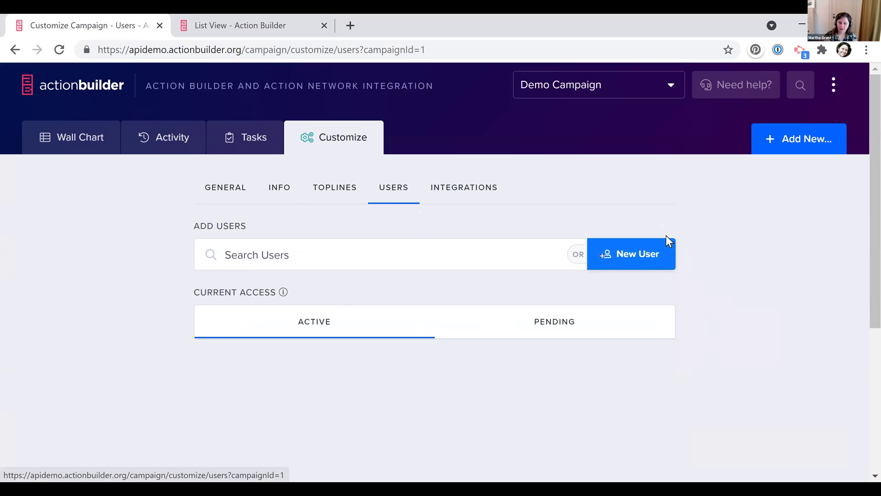
pyautogui.click(472, 201)
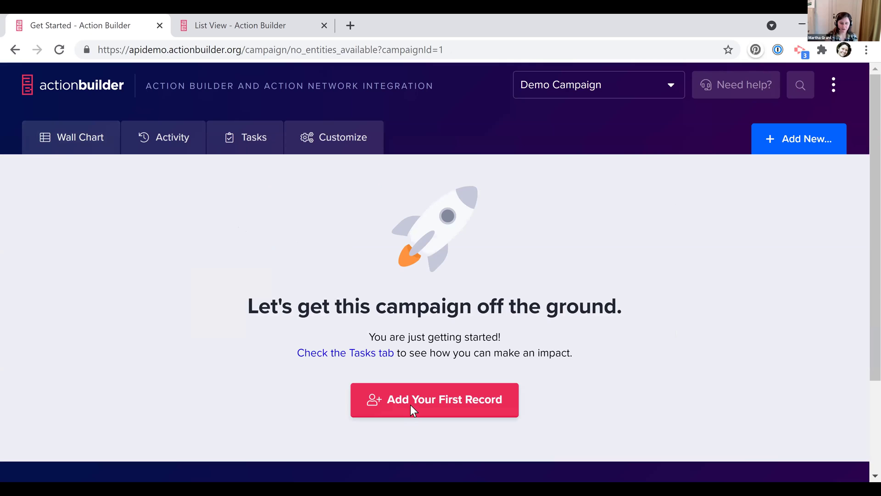
# Create the campaign's first person record with a first and last name
pyautogui.click(410, 405)
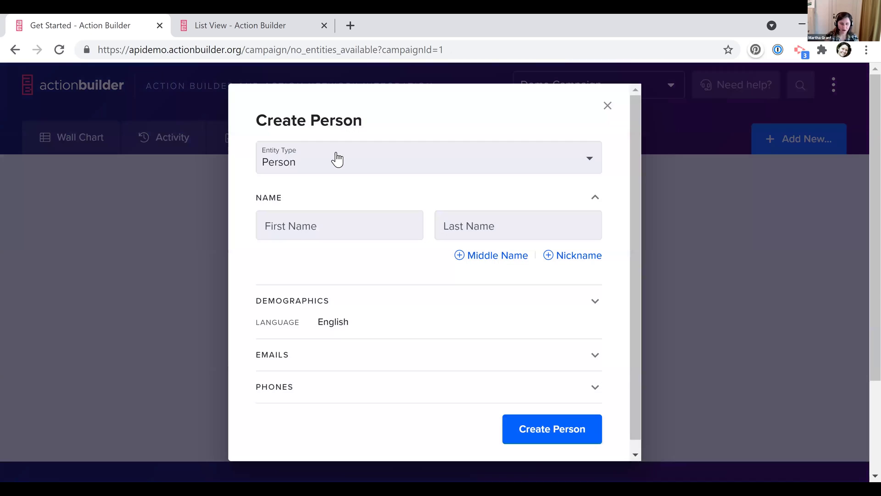
pyautogui.press('Tab')
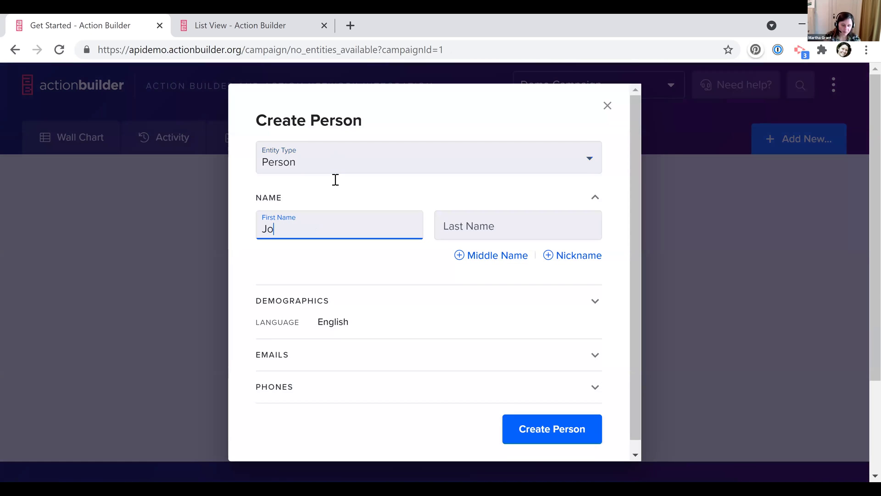
pyautogui.press('Tab')
pyautogui.click(555, 436)
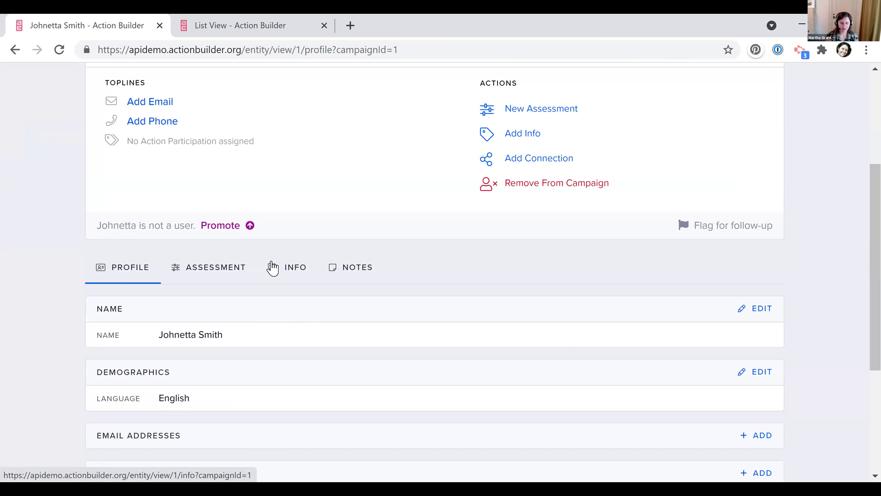
# Rate the new person's assessment as 4 Activist and view the campaign's activity stream
pyautogui.click(271, 267)
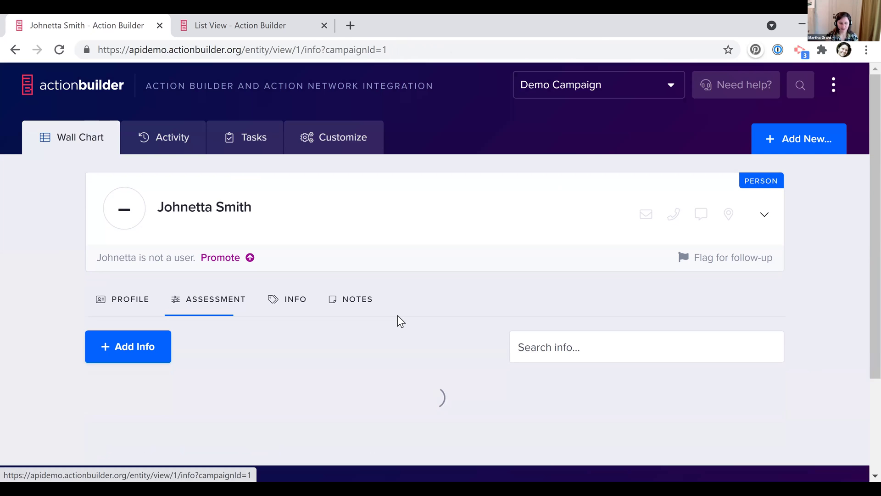
pyautogui.scroll(-4, 397, 315)
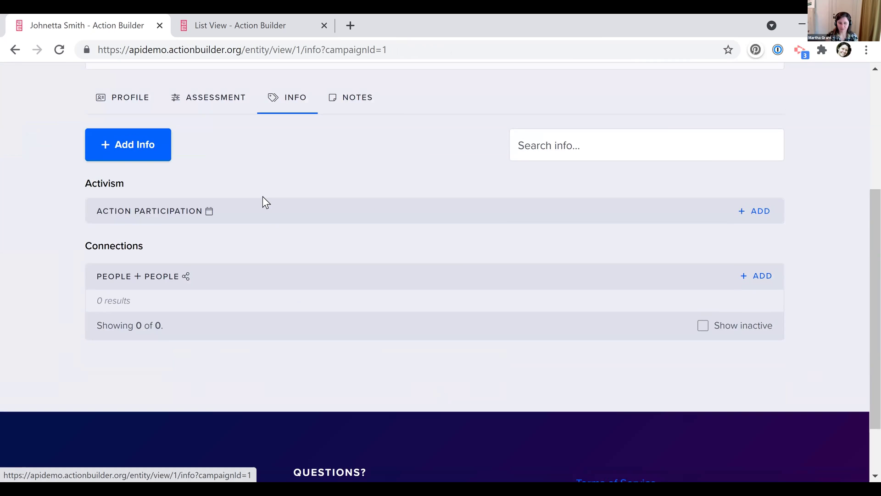
pyautogui.scroll(3, 263, 196)
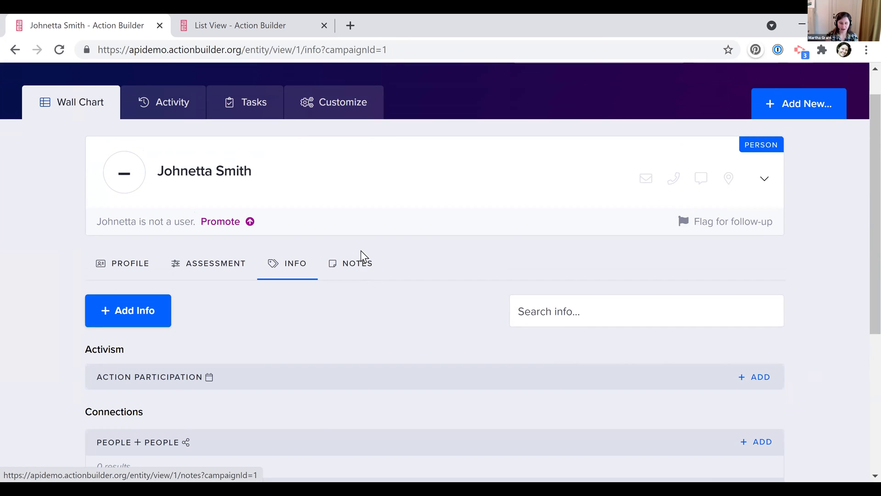
pyautogui.click(361, 252)
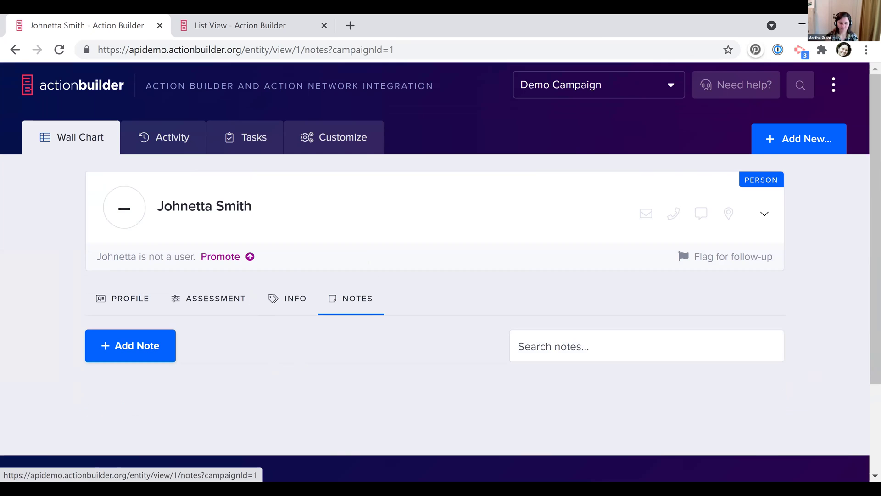
pyautogui.click(222, 313)
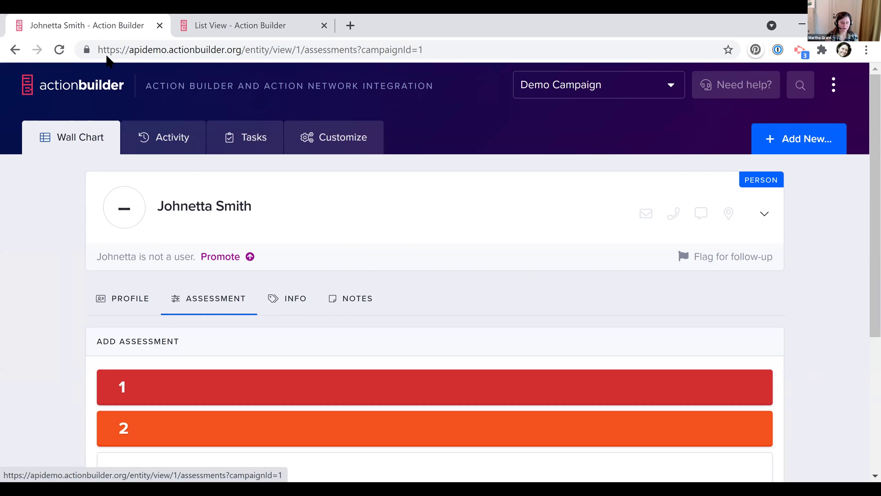
pyautogui.press('F5')
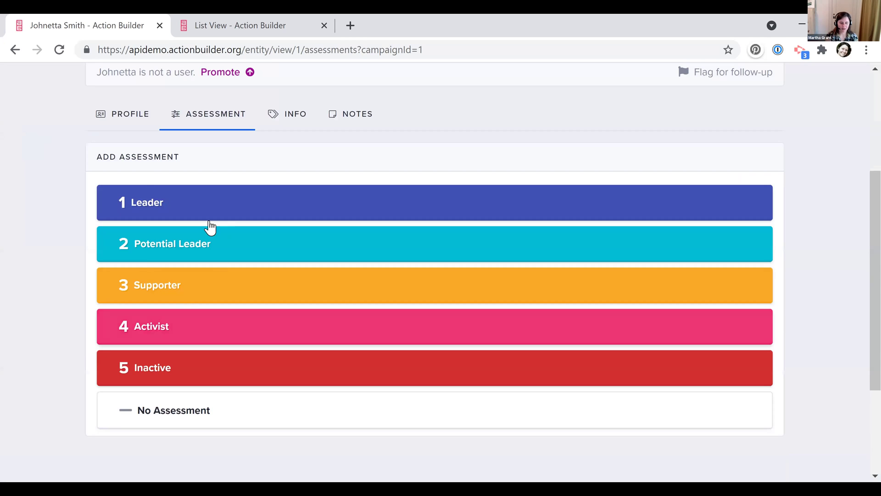
pyautogui.click(190, 332)
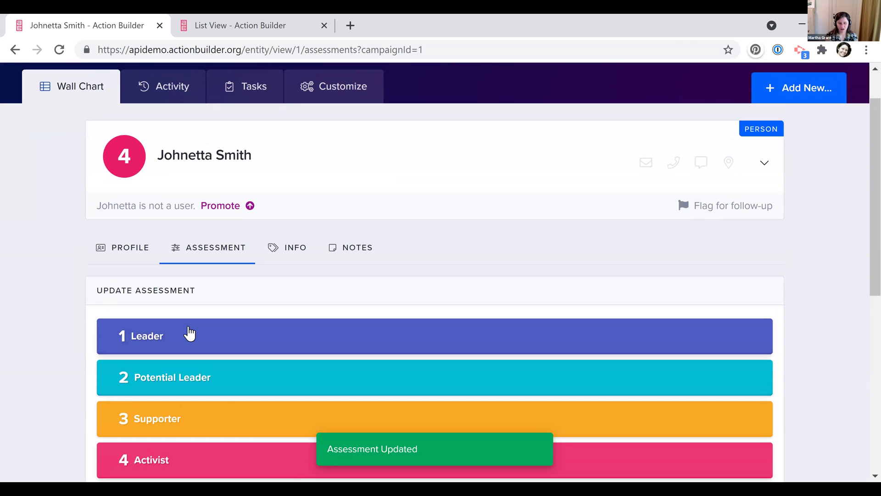
pyautogui.scroll(1, 190, 332)
pyautogui.click(153, 142)
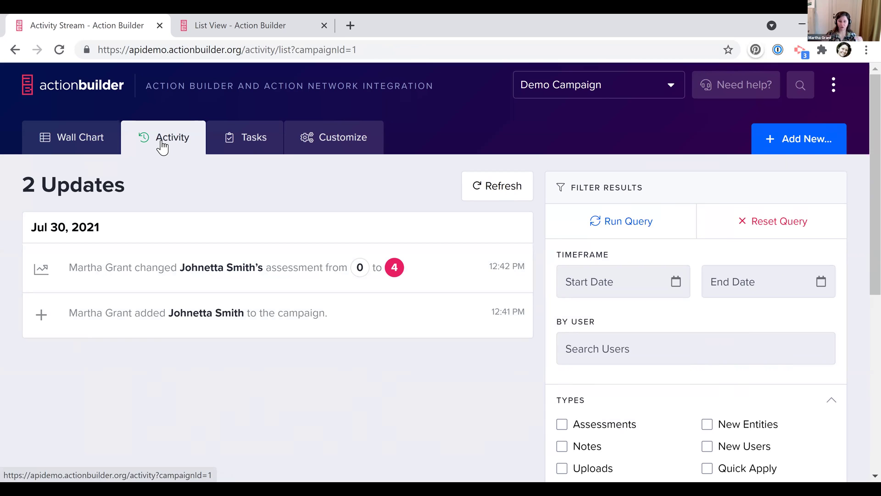
# Dismiss the Create Person form unsaved and show the Tasks page, which has no assigned tasks
pyautogui.click(802, 132)
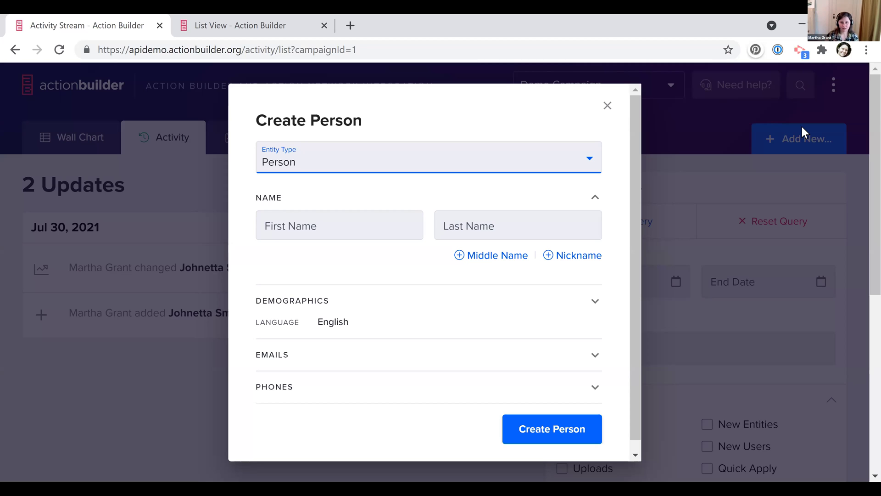
pyautogui.click(604, 107)
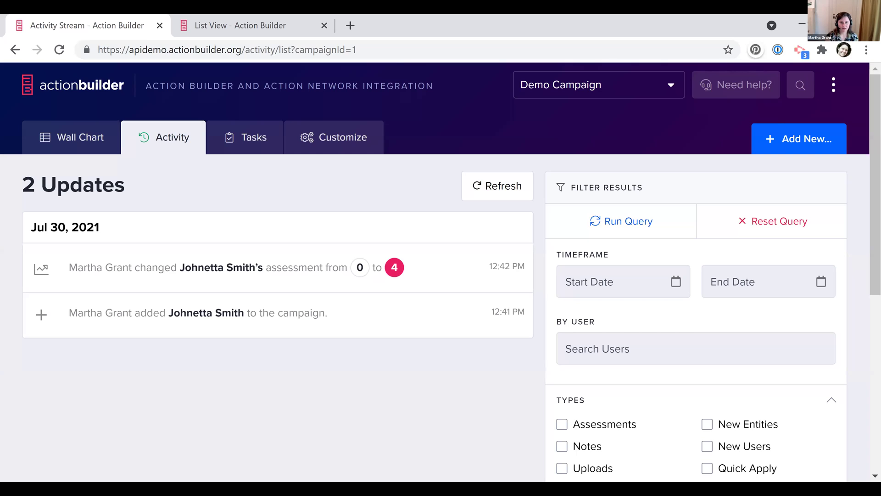
pyautogui.click(235, 147)
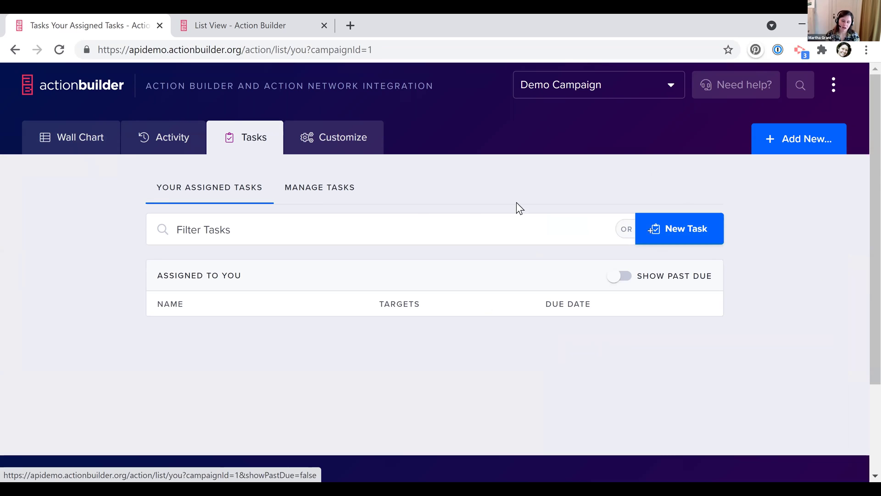
# Create a new task named 'Data Input'
pyautogui.click(662, 222)
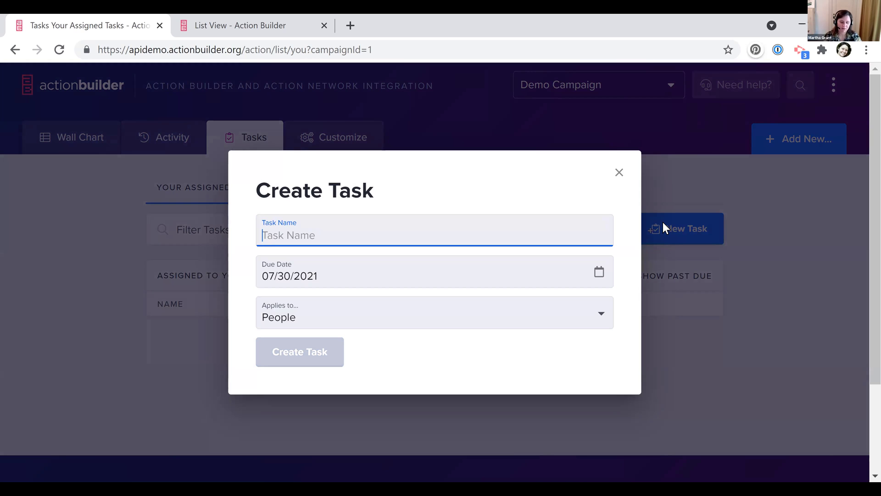
pyautogui.write('Data Input')
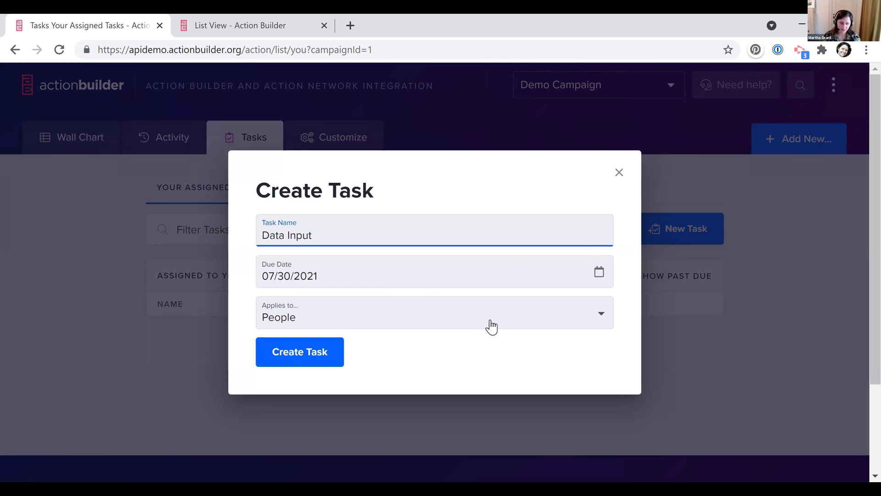
pyautogui.click(289, 355)
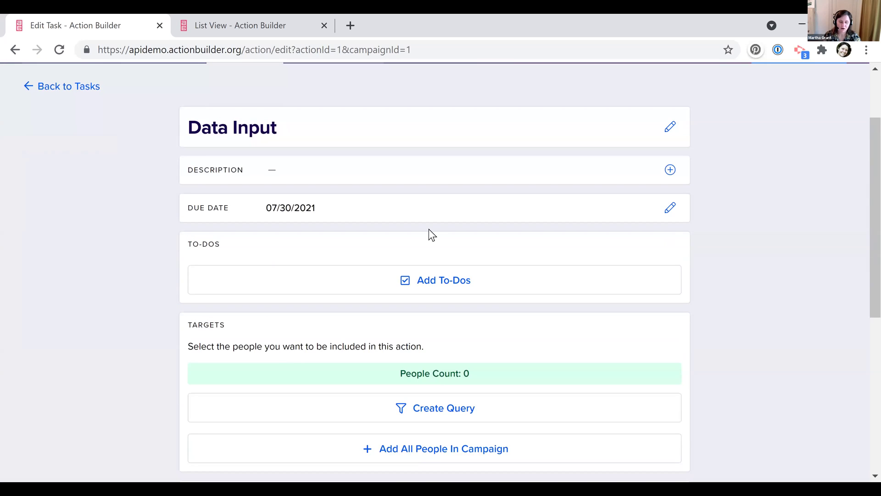
# Add Assessment, Phone Number, Email Address and Action Participation to-dos to the task
pyautogui.click(429, 280)
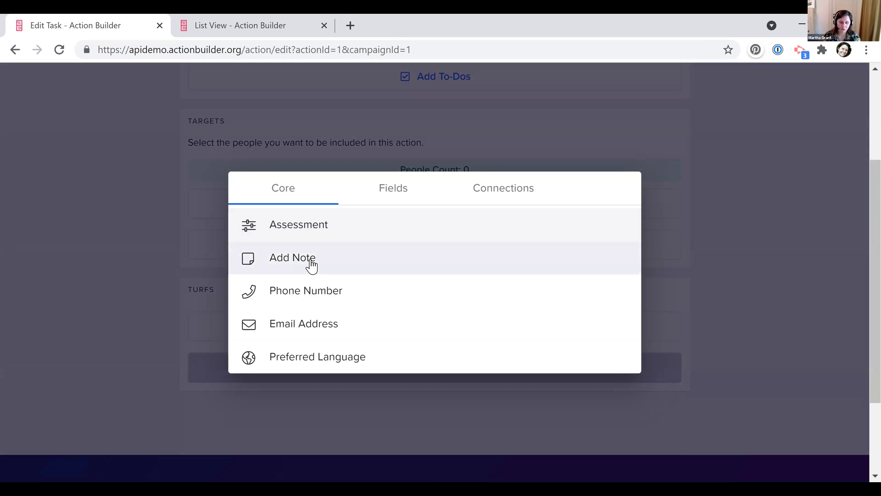
pyautogui.click(327, 235)
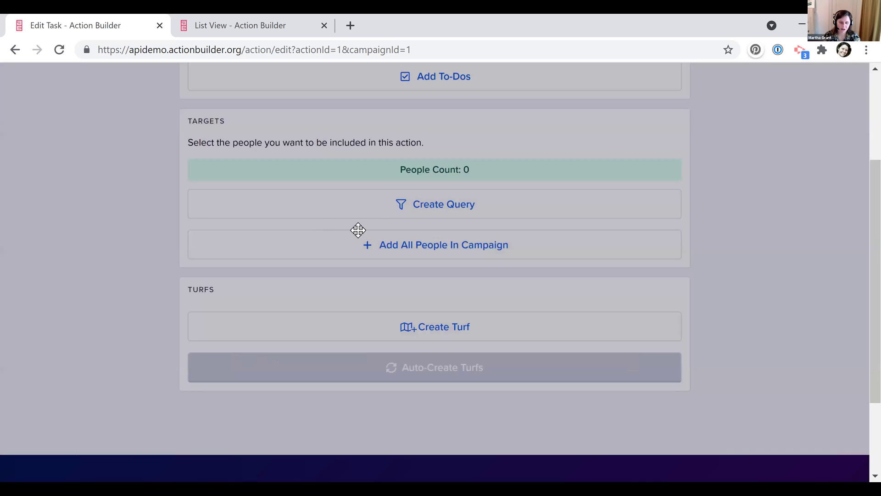
pyautogui.click(366, 271)
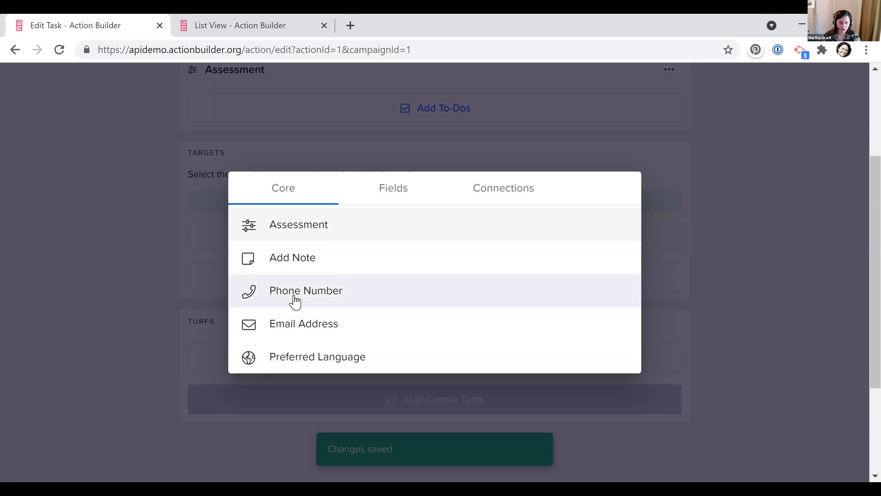
pyautogui.click(385, 294)
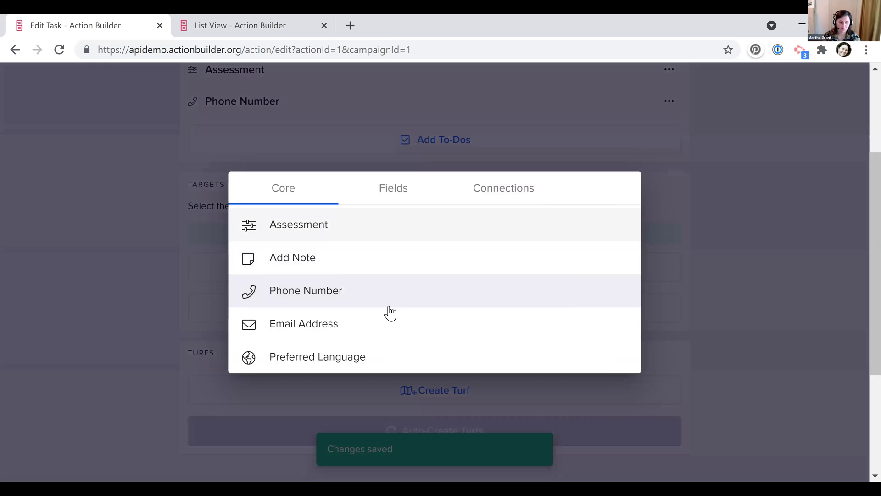
pyautogui.click(389, 313)
pyautogui.click(406, 183)
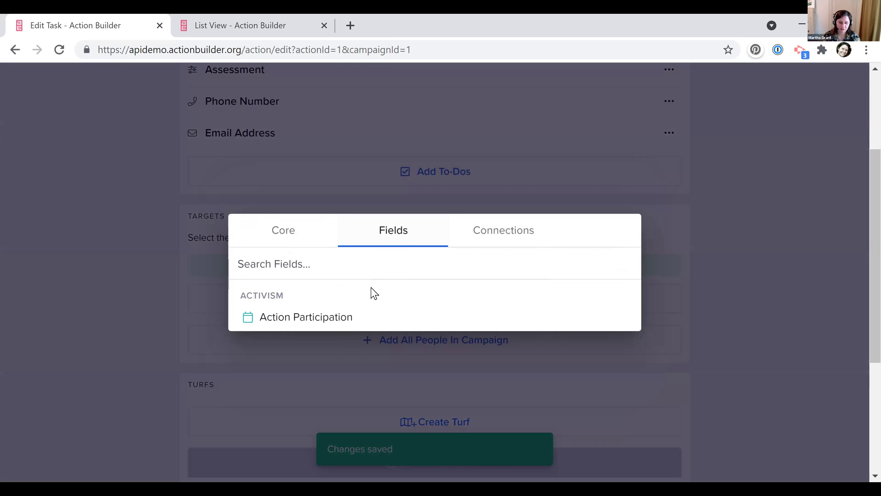
pyautogui.click(338, 316)
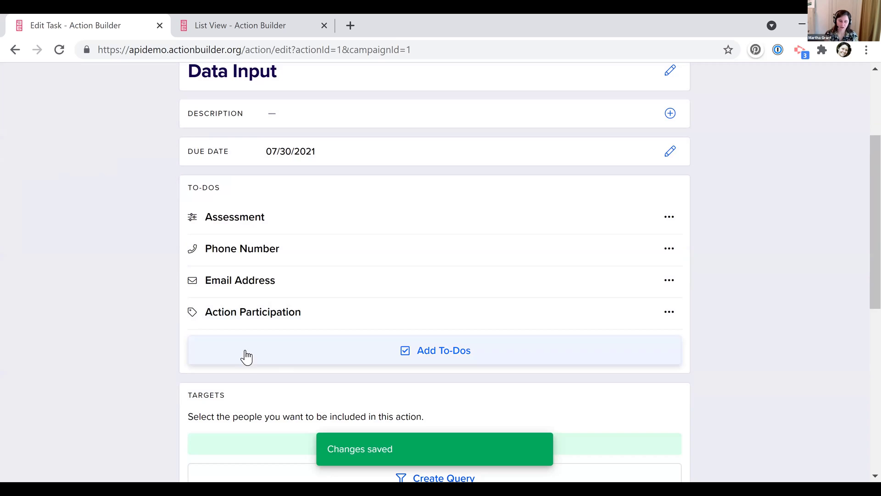
# Move Assessment to the bottom and insert an Add Note to-do just above it
pyautogui.moveTo(264, 320); pyautogui.dragTo(266, 319)
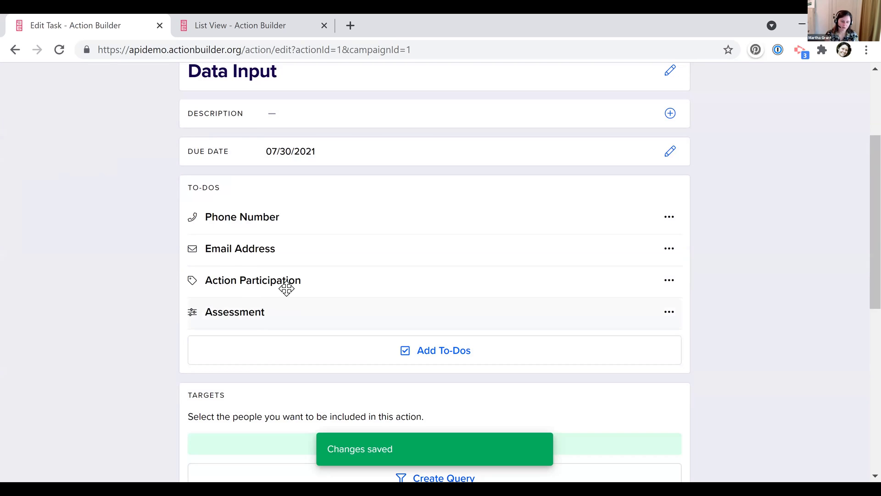
pyautogui.click(356, 366)
pyautogui.click(285, 258)
pyautogui.moveTo(236, 337); pyautogui.dragTo(232, 309)
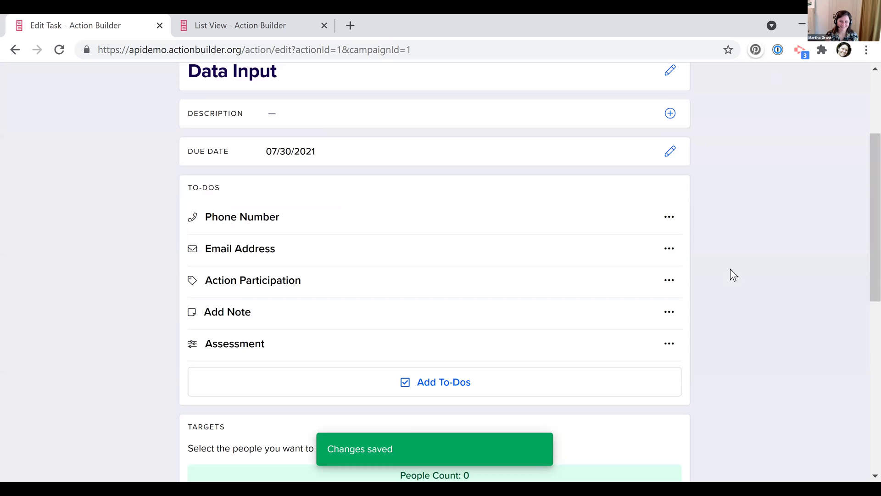
pyautogui.scroll(-4, 731, 273)
pyautogui.scroll(-2, 729, 274)
# Make all campaign people targets of Data Input and create a turf for the task
pyautogui.click(418, 312)
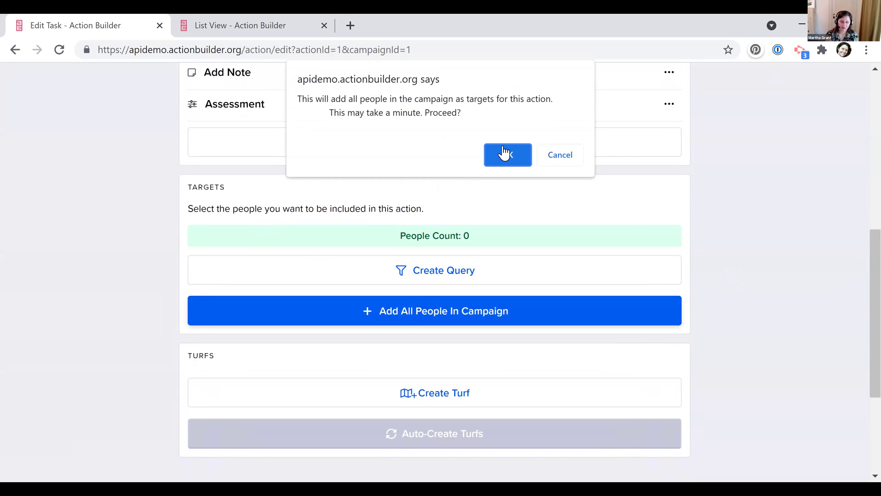
pyautogui.press('Return')
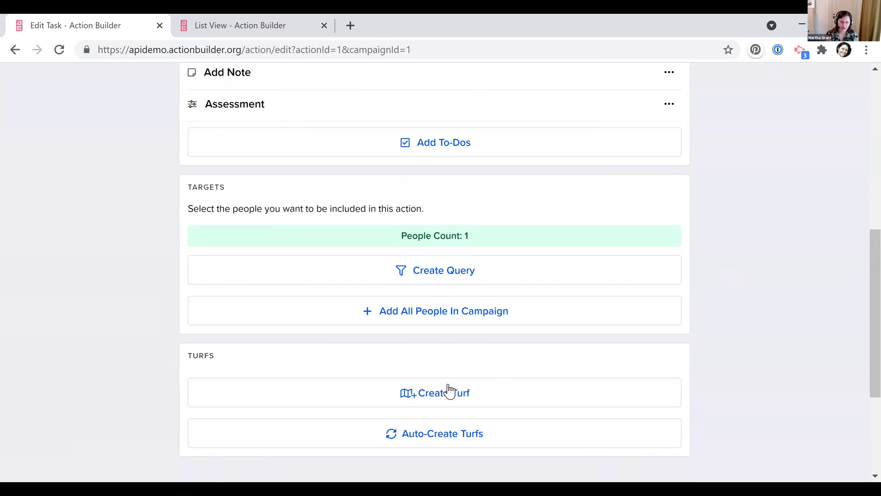
pyautogui.click(447, 389)
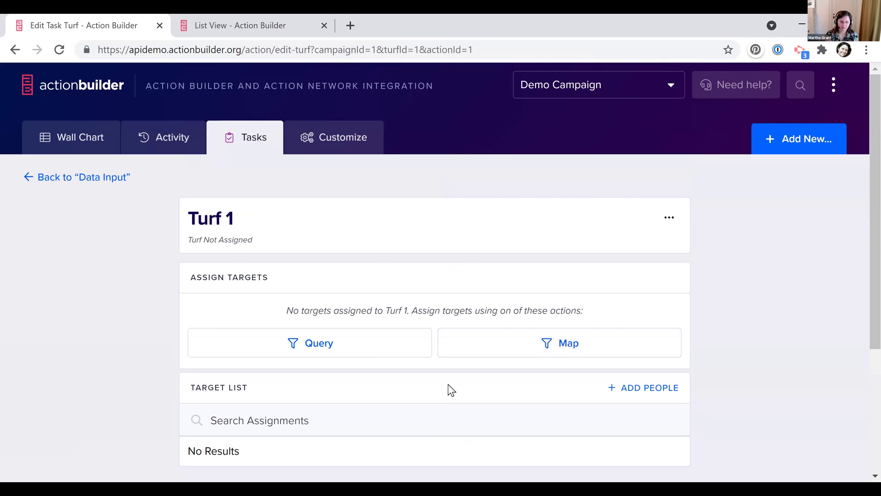
pyautogui.scroll(-2, 673, 120)
pyautogui.click(673, 115)
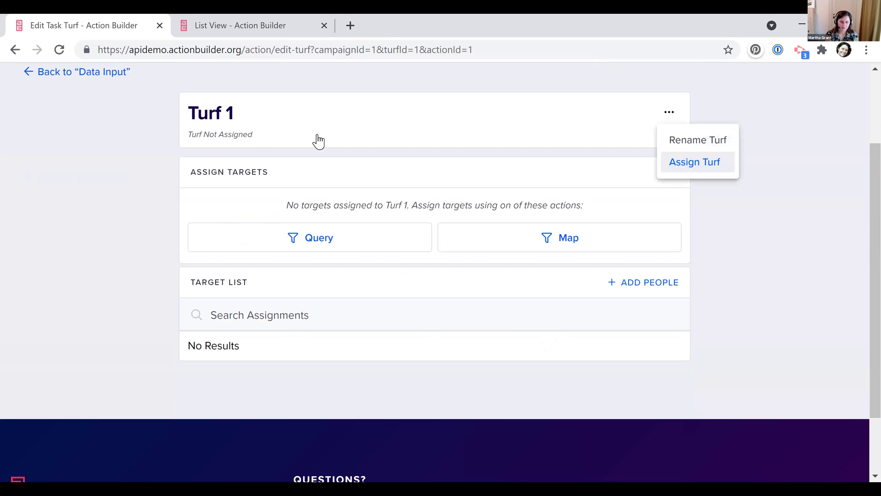
pyautogui.scroll(2, 317, 140)
# In Customize > Users, search for the campaign user by name and add them
pyautogui.click(335, 137)
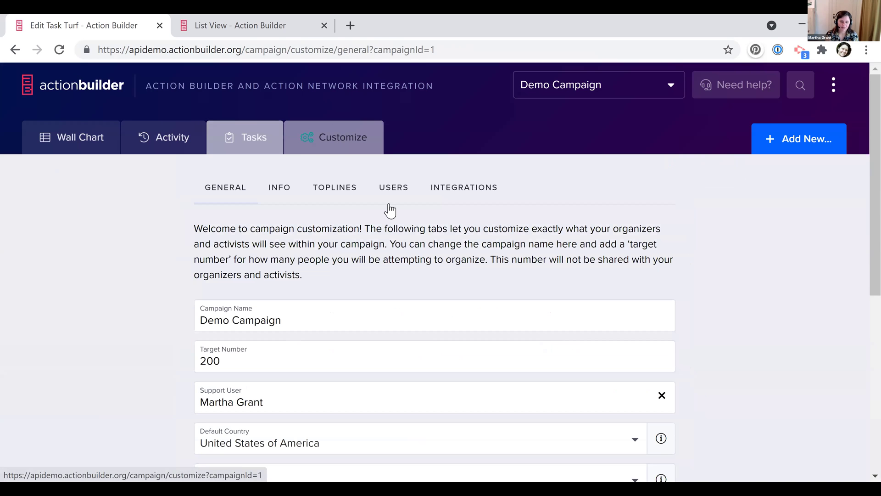
pyautogui.click(393, 187)
pyautogui.click(619, 247)
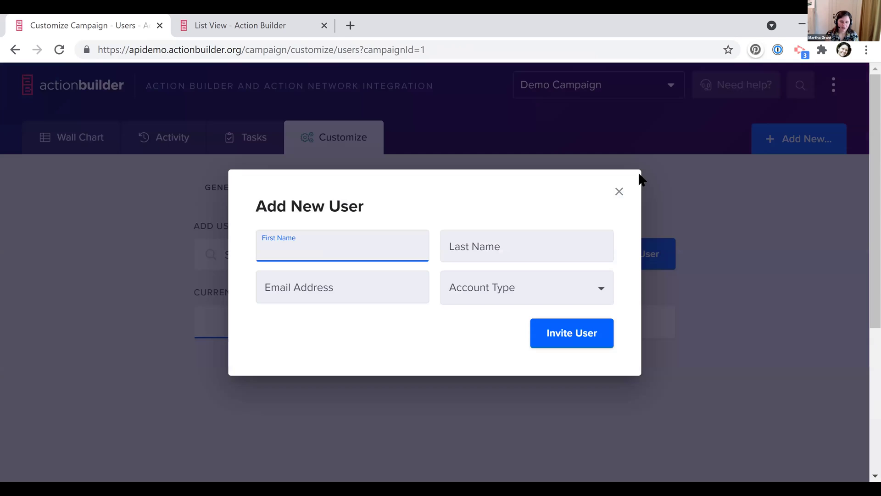
pyautogui.click(621, 192)
pyautogui.write('martha')
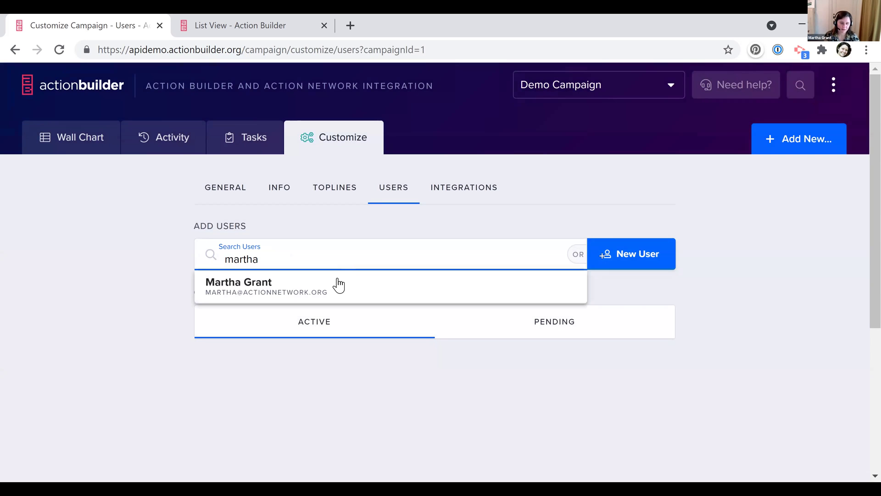
pyautogui.click(320, 276)
# Reopen Data Input under Manage Tasks, create Turf 1 and bring up its options
pyautogui.click(252, 148)
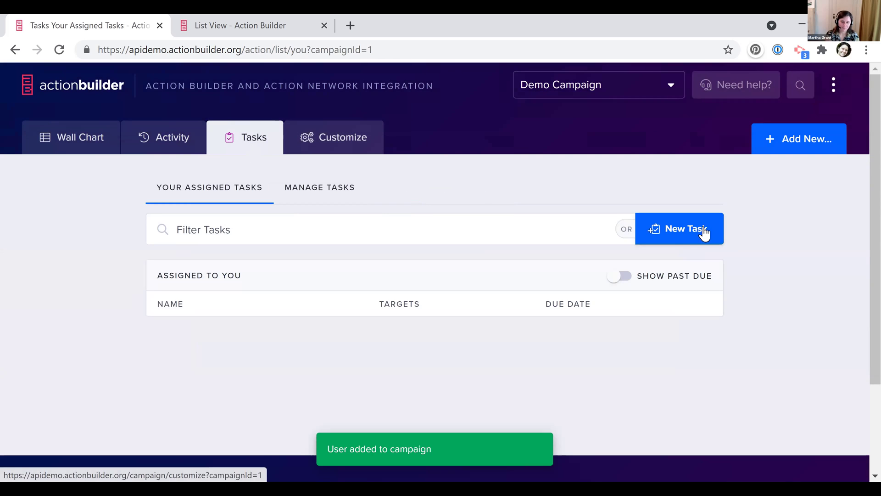
pyautogui.click(329, 189)
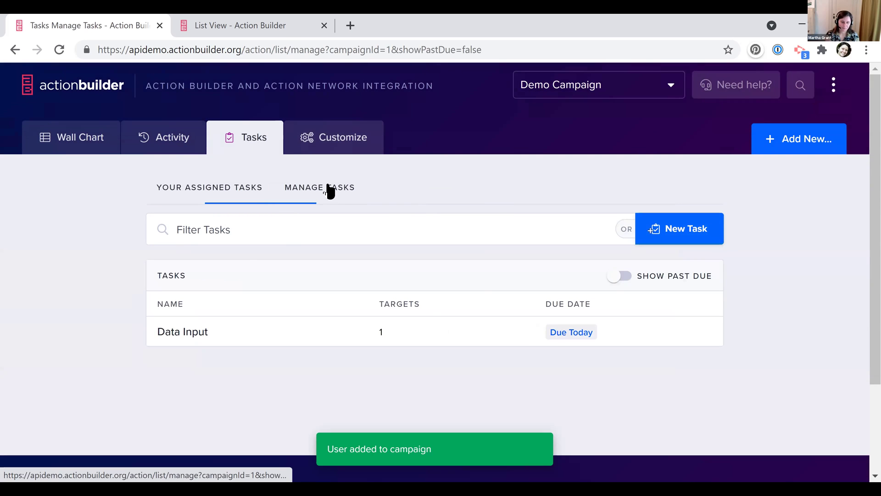
pyautogui.click(174, 331)
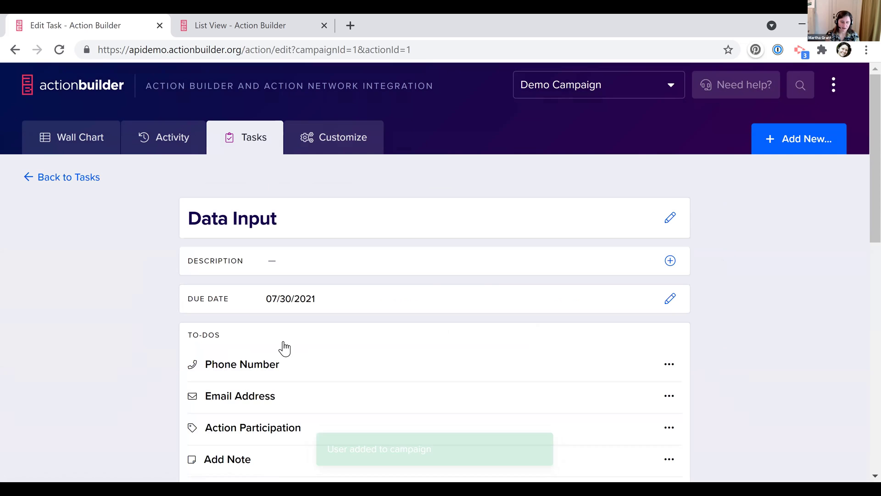
pyautogui.scroll(-10, 417, 327)
pyautogui.click(417, 324)
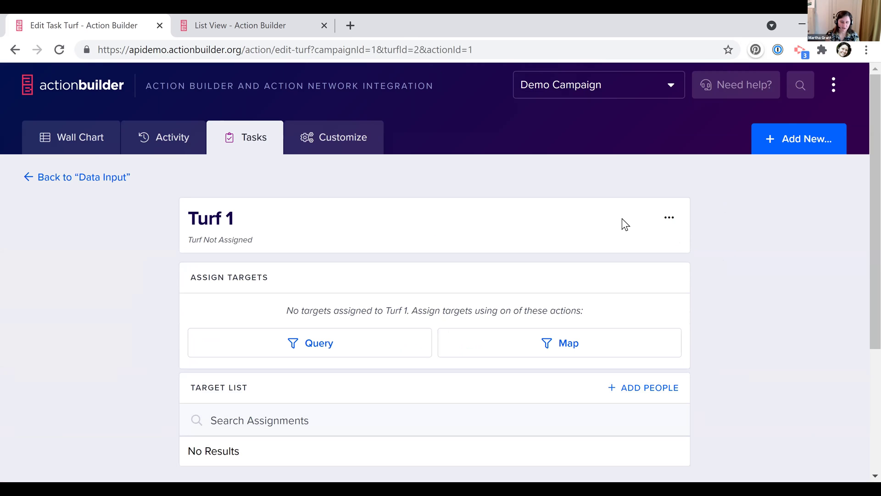
pyautogui.click(669, 218)
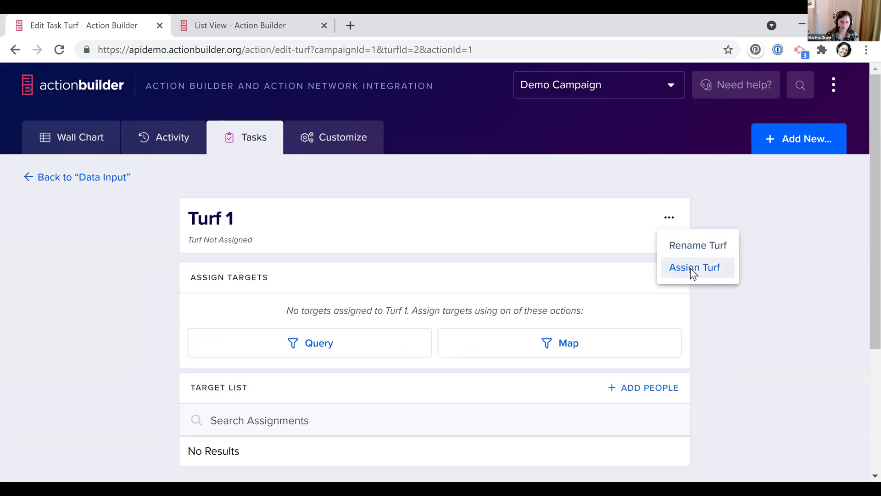
# Assign Turf 1 to the newly added campaign user and return to your assigned tasks
pyautogui.click(691, 273)
pyautogui.click(366, 256)
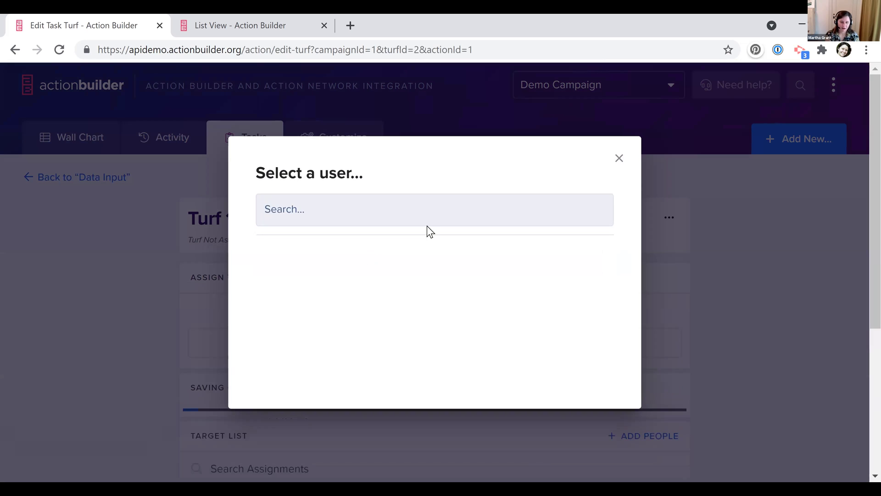
pyautogui.click(619, 158)
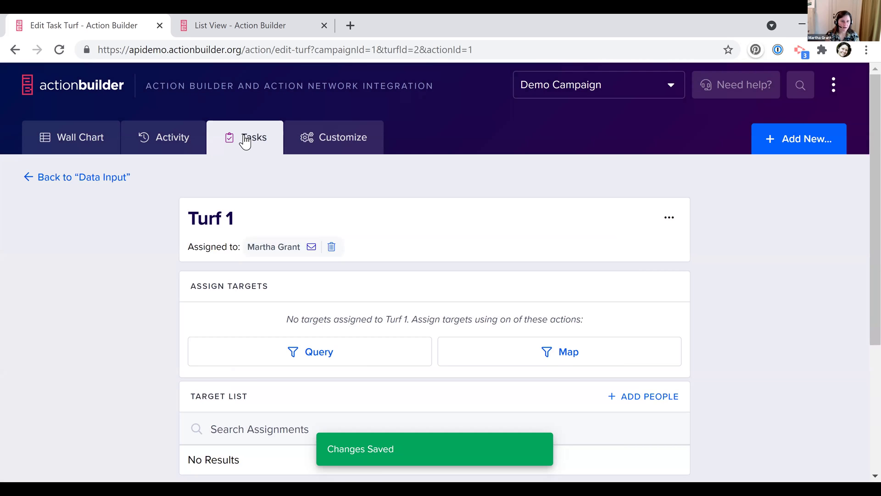
pyautogui.click(245, 140)
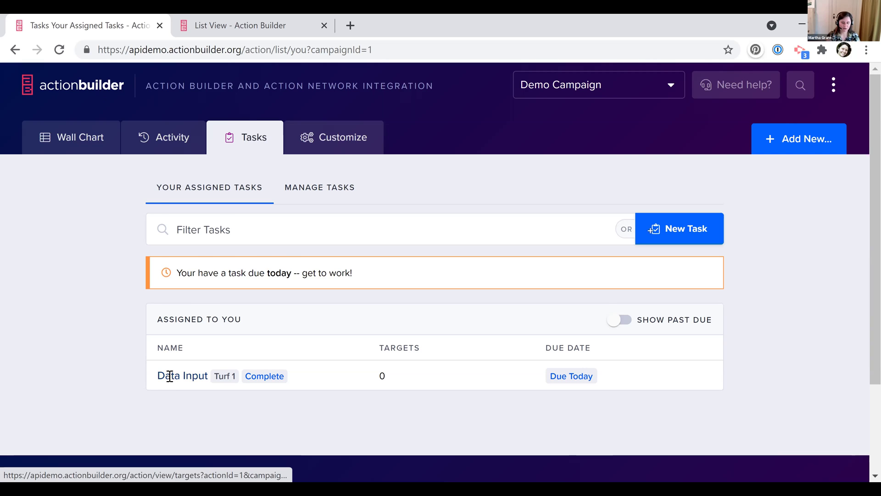
# Open Data Input from your assigned tasks and go to the target person's task page
pyautogui.click(170, 376)
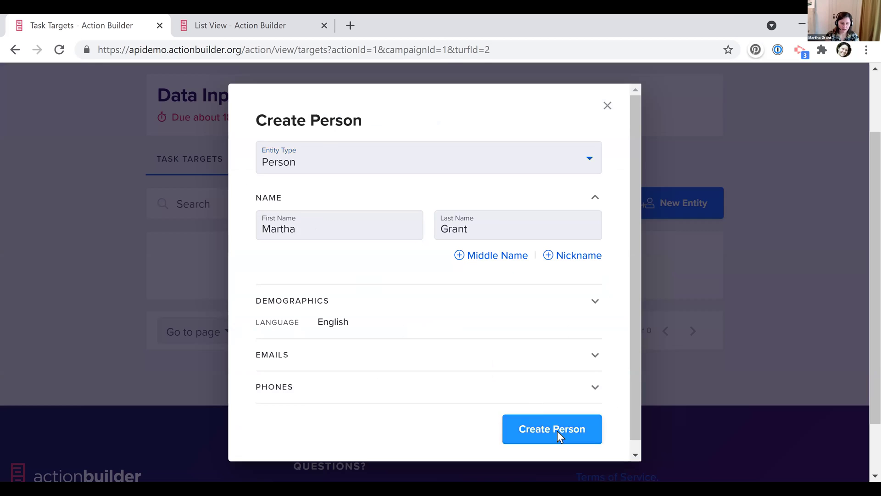
pyautogui.click(557, 431)
pyautogui.scroll(-2, 219, 273)
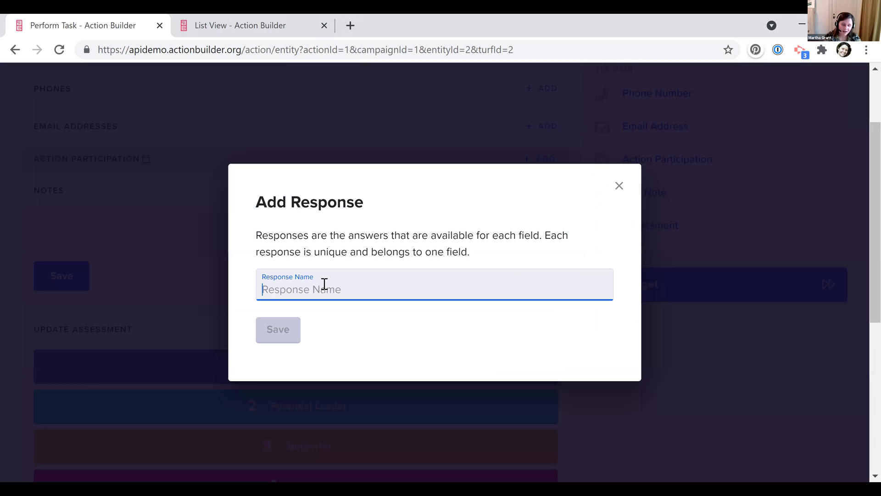
# Create a 'Wore a Button' Action Participation response, set its date, and record it
pyautogui.write('Wore a Button')
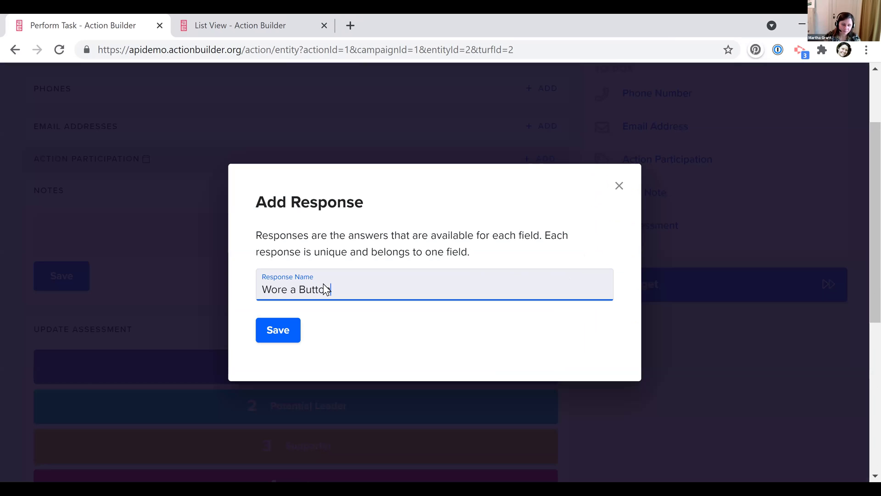
pyautogui.press('Return')
pyautogui.click(326, 310)
pyautogui.click(569, 303)
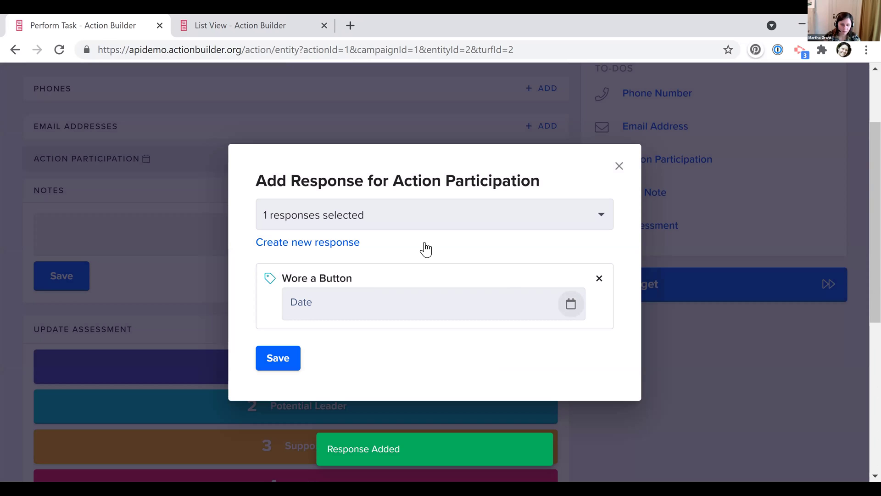
pyautogui.click(293, 353)
# Create a new 'Signed a Card' response and record it for the person
pyautogui.click(549, 262)
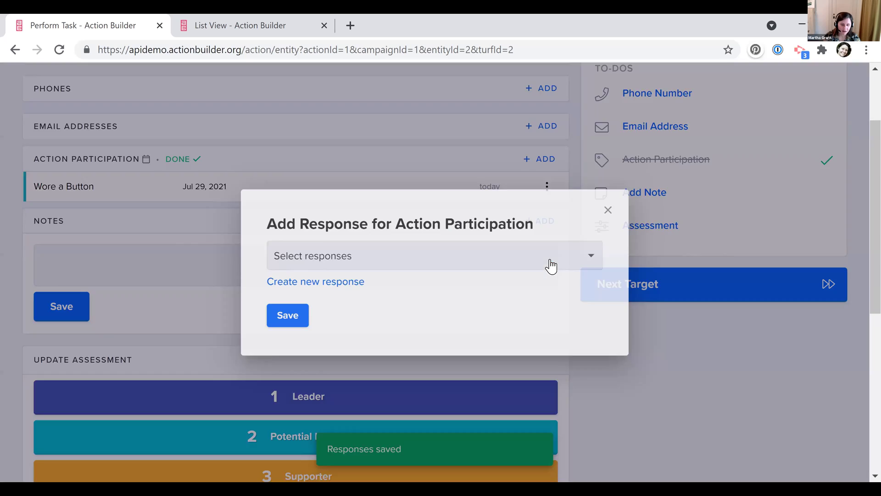
pyautogui.click(335, 263)
pyautogui.click(232, 250)
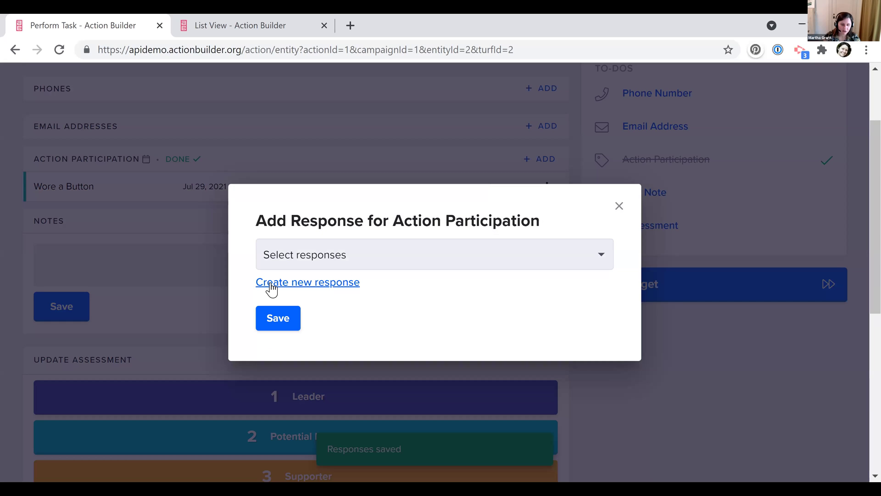
pyautogui.click(271, 286)
pyautogui.write('S')
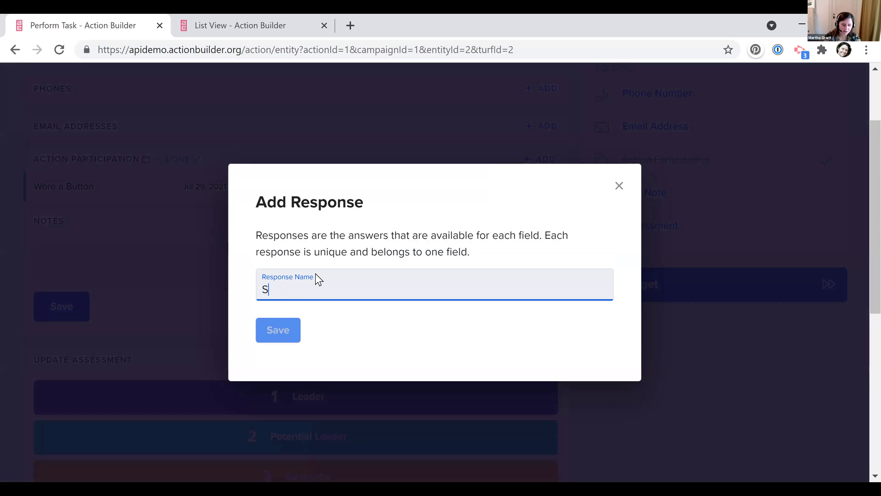
pyautogui.write('igned a Card')
pyautogui.click(285, 328)
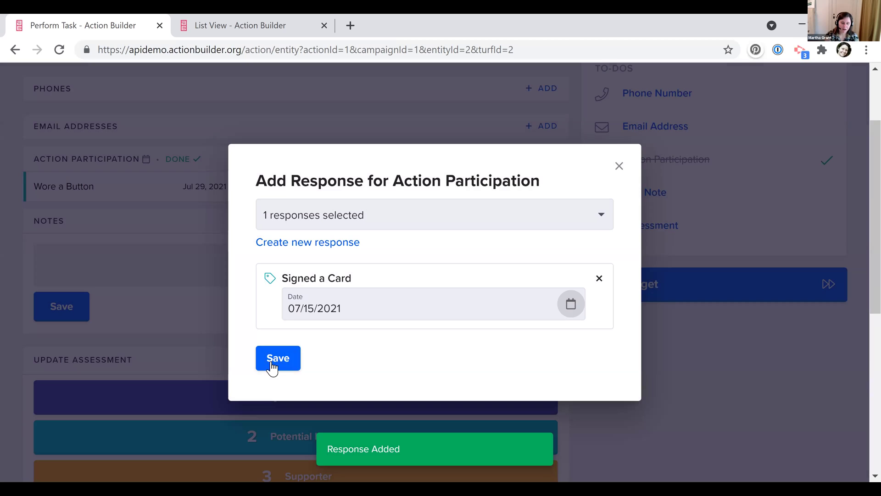
pyautogui.click(272, 369)
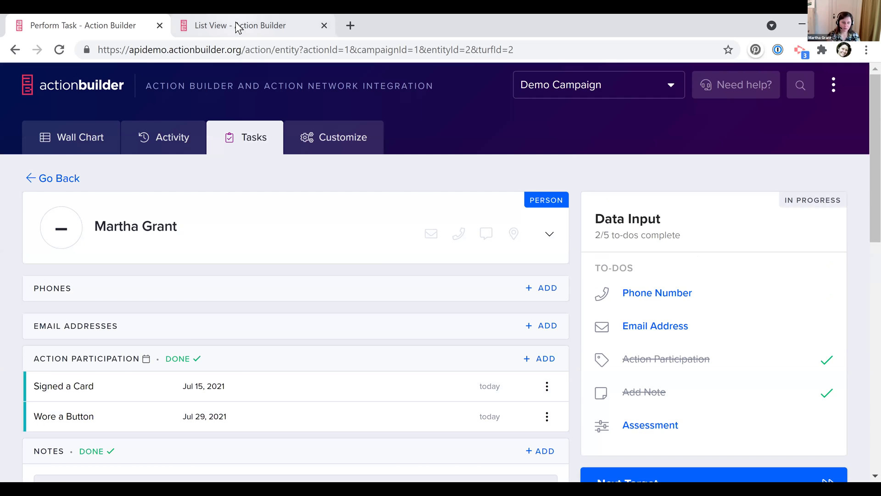
# In the List View tab, open the person's full profile Info section
pyautogui.click(237, 27)
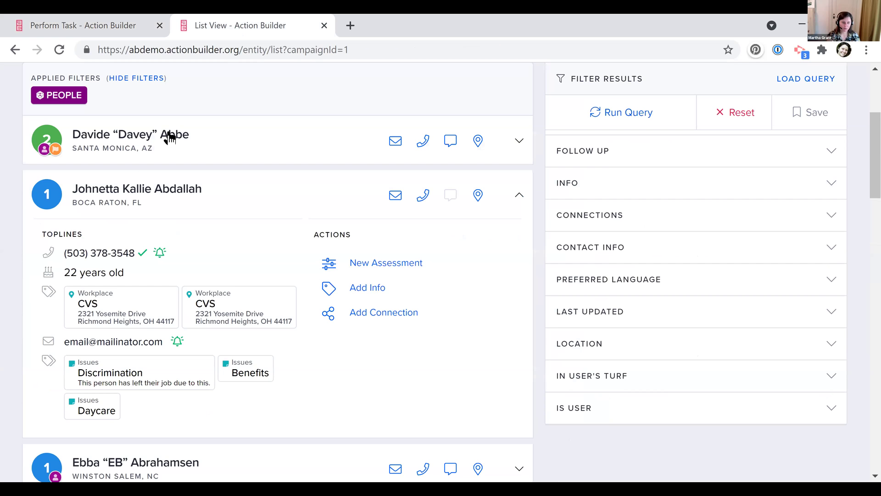
pyautogui.click(124, 195)
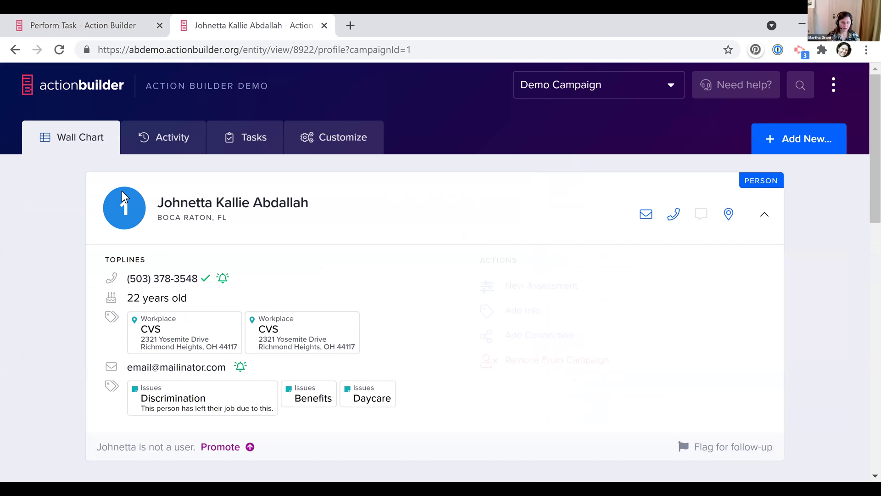
pyautogui.scroll(-5, 277, 191)
pyautogui.click(285, 192)
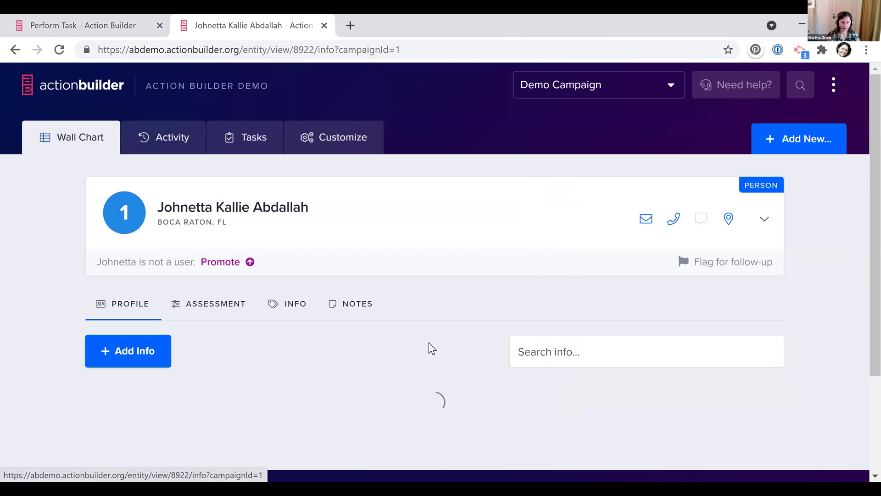
# Look over the Best Pets fields, then return to the Data Input task page
pyautogui.scroll(-12, 428, 342)
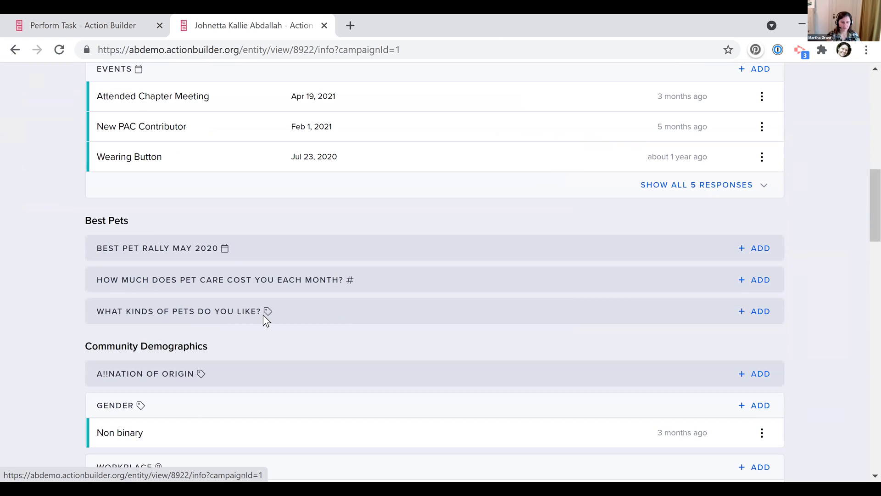
pyautogui.scroll(4, 263, 314)
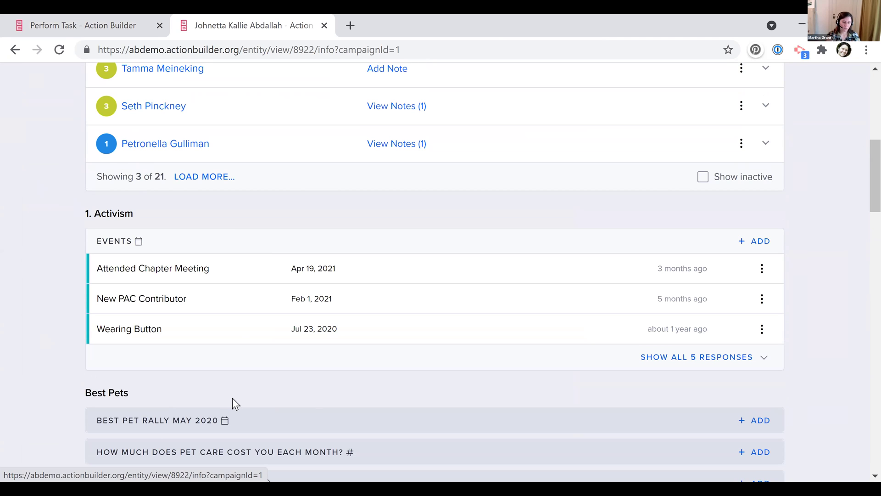
pyautogui.scroll(-3, 98, 243)
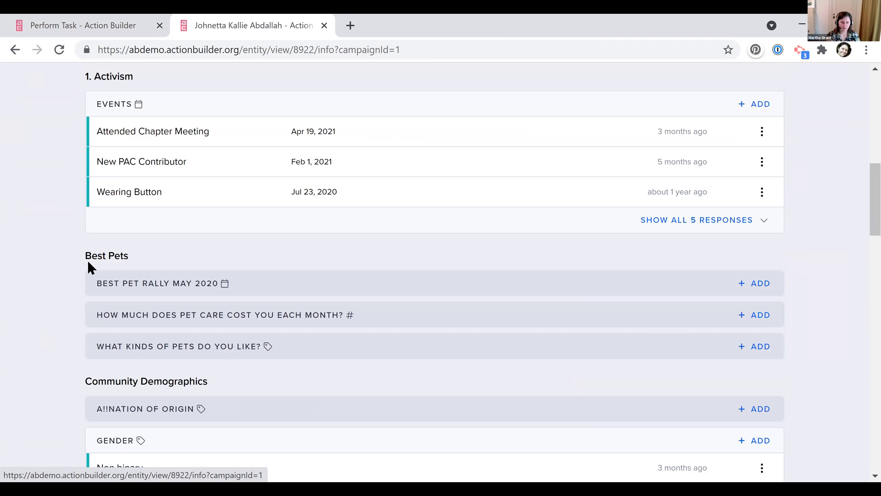
pyautogui.tripleClick(88, 261)
pyautogui.click(123, 260)
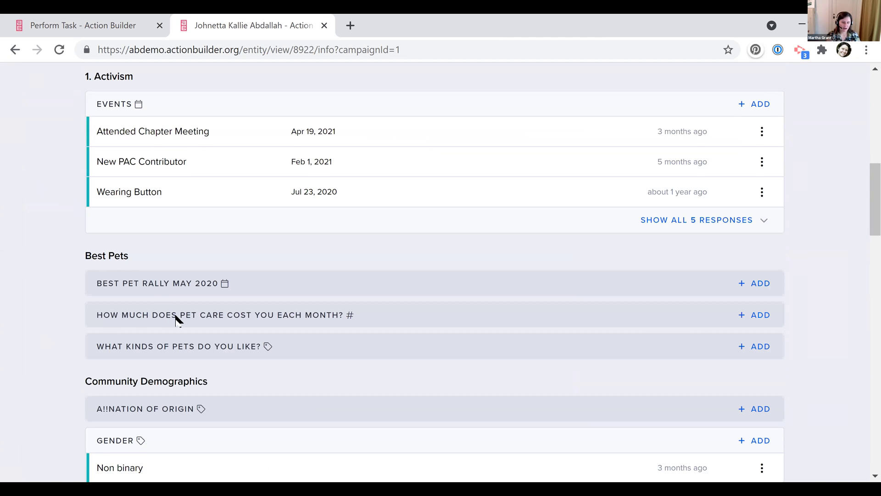
pyautogui.scroll(-1, 177, 315)
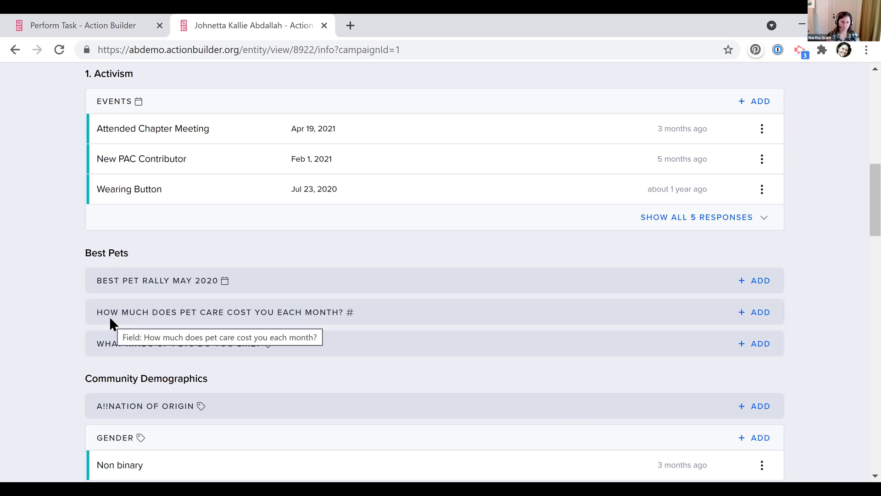
pyautogui.tripleClick(258, 312)
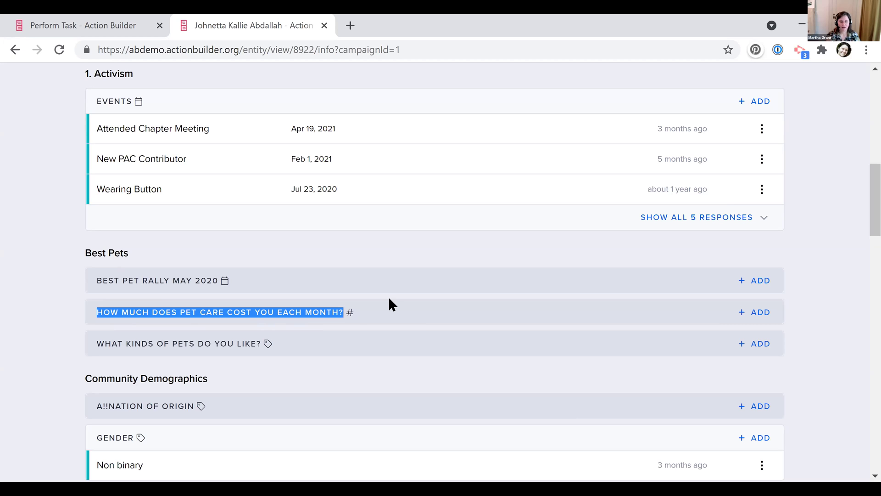
pyautogui.click(354, 318)
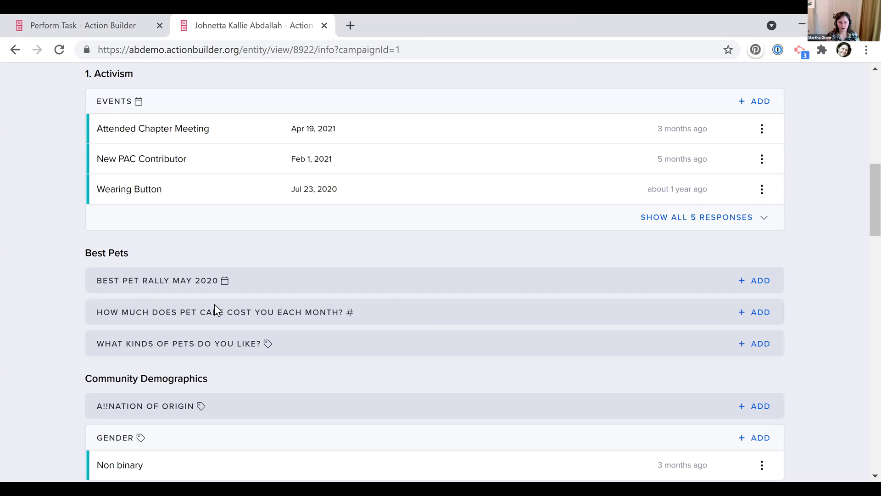
pyautogui.scroll(2, 214, 303)
pyautogui.click(78, 25)
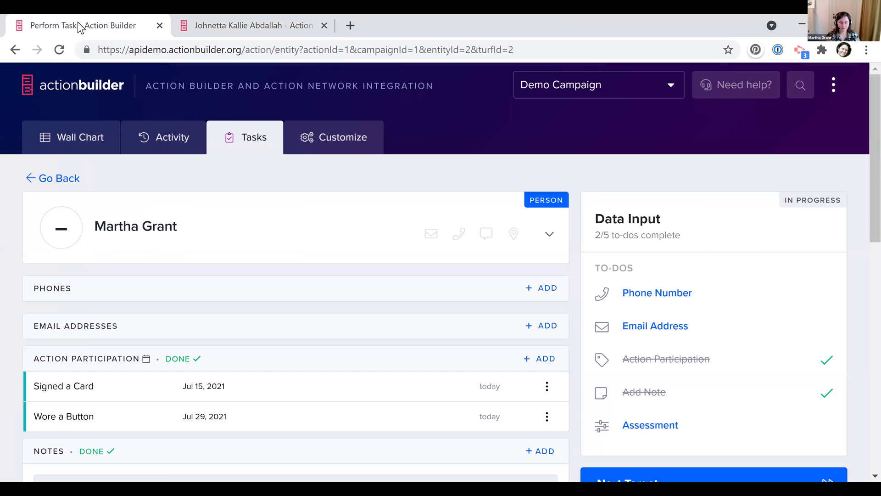
# Rate the person at assessment level 4 Activist, bringing the task to 3/5 to-dos
pyautogui.scroll(-2, 187, 269)
pyautogui.scroll(-2, 186, 271)
pyautogui.click(158, 338)
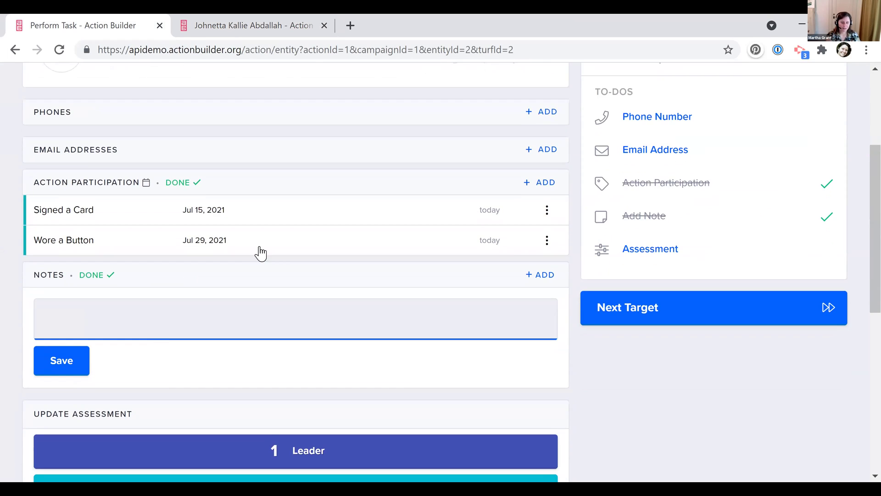
pyautogui.scroll(-4, 289, 337)
pyautogui.click(300, 329)
# Return to the Data Input targets list and start creating a new person
pyautogui.scroll(4, 670, 334)
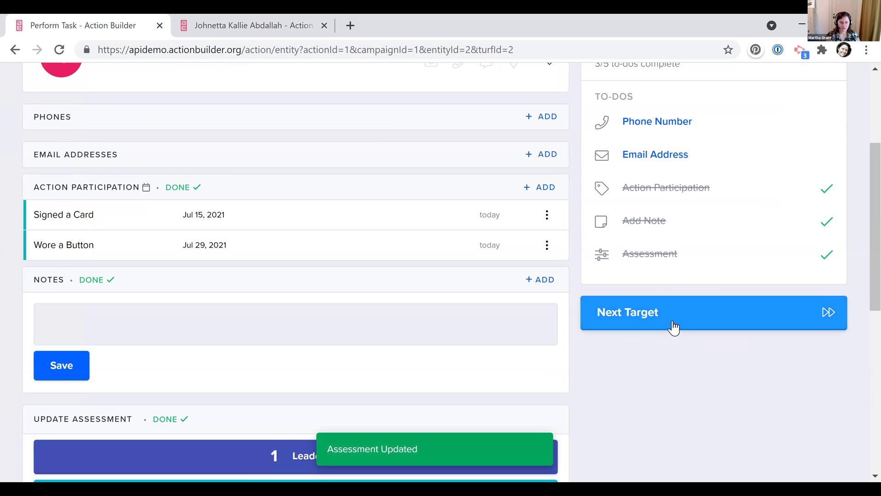
pyautogui.scroll(2, 673, 328)
pyautogui.click(67, 121)
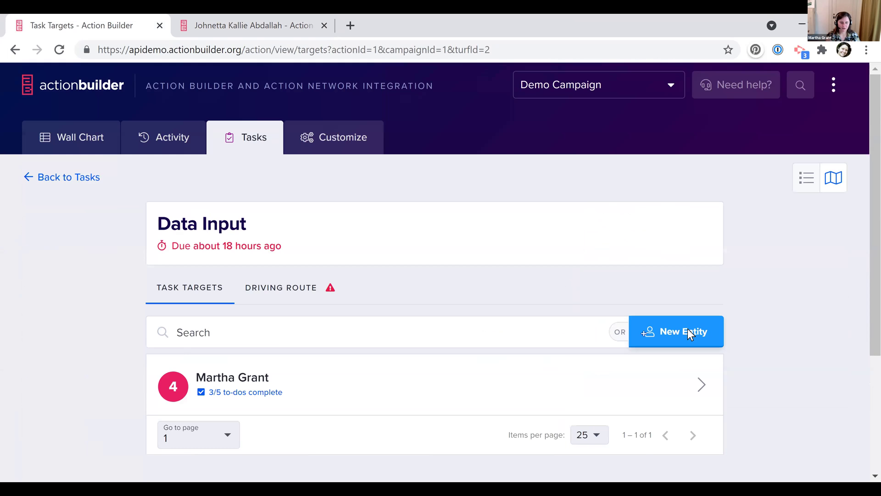
pyautogui.click(689, 334)
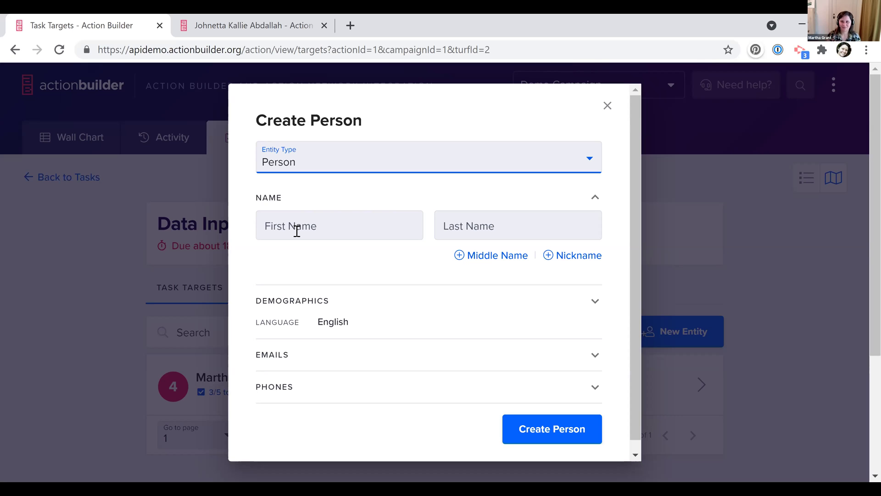
# Close the Create Person dialog without creating anyone
pyautogui.click(606, 106)
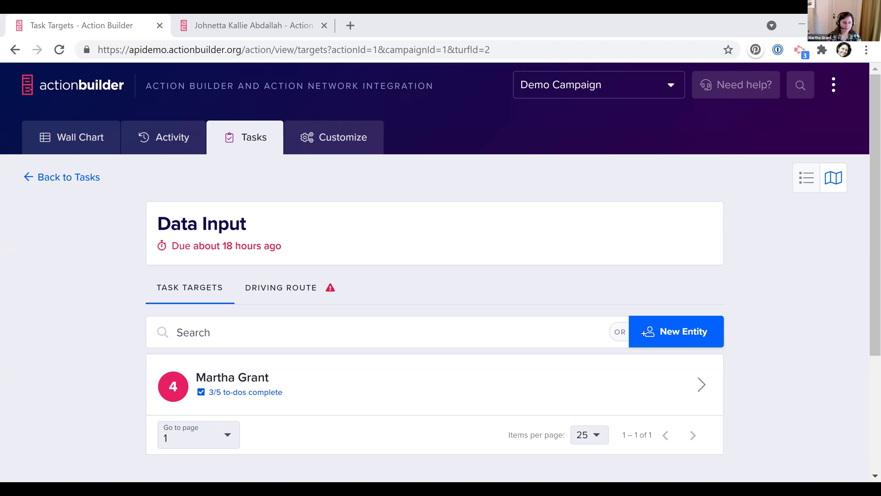
# Show Demo Campaign's activity stream with its two updates
pyautogui.click(181, 144)
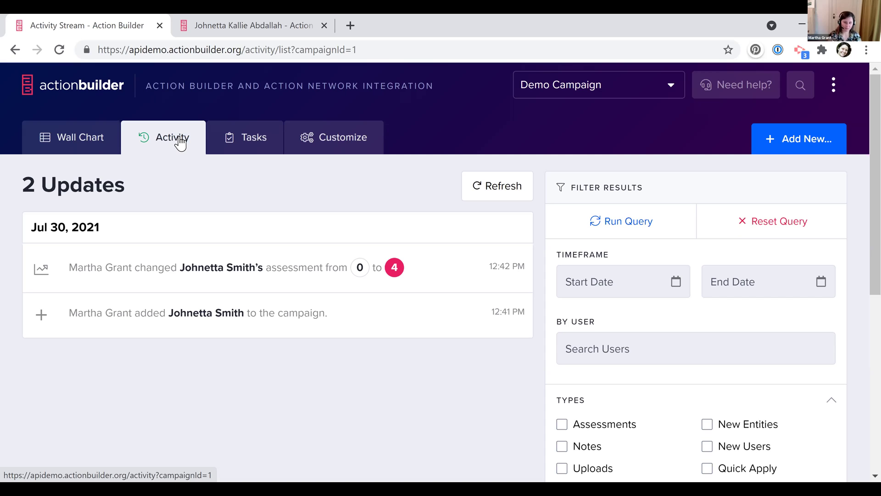
# Reveal the Search Entities field above the Demo Campaign activity stream
pyautogui.click(807, 88)
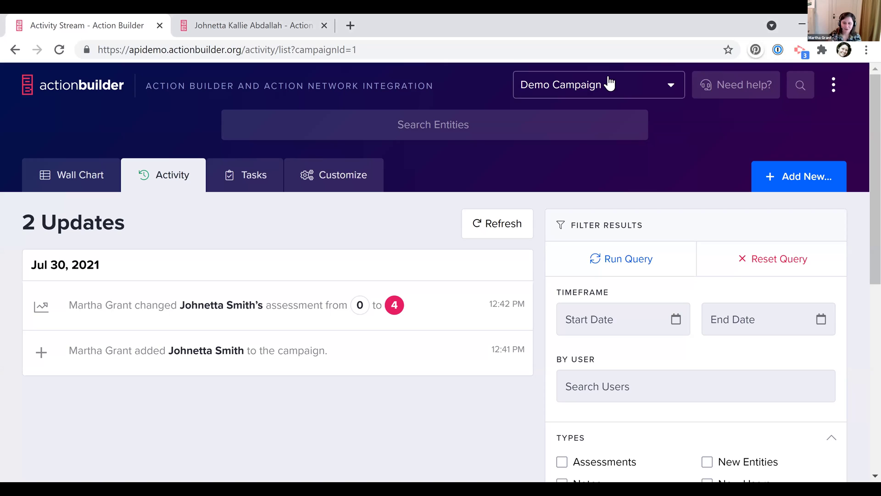
# Go to Admin Uploads, switch New Upload to the INFO tab, then return to the person's profile tab
pyautogui.click(833, 85)
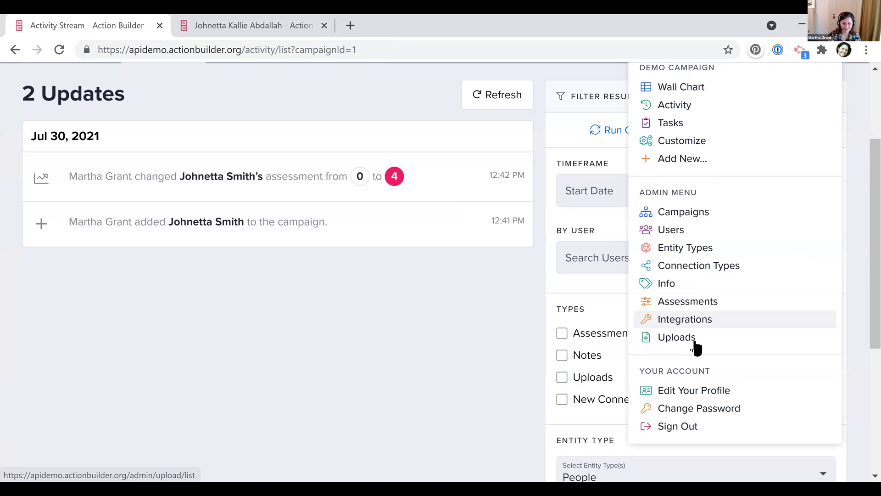
pyautogui.click(694, 341)
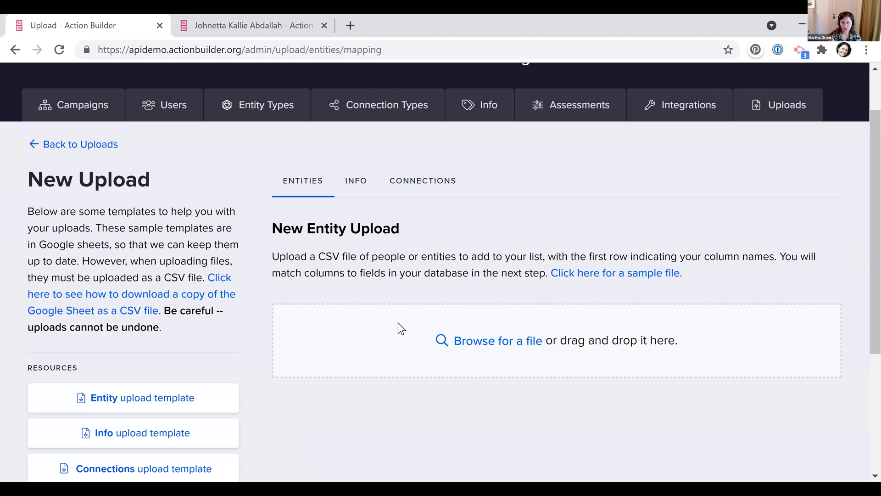
pyautogui.click(360, 183)
pyautogui.scroll(-2, 390, 373)
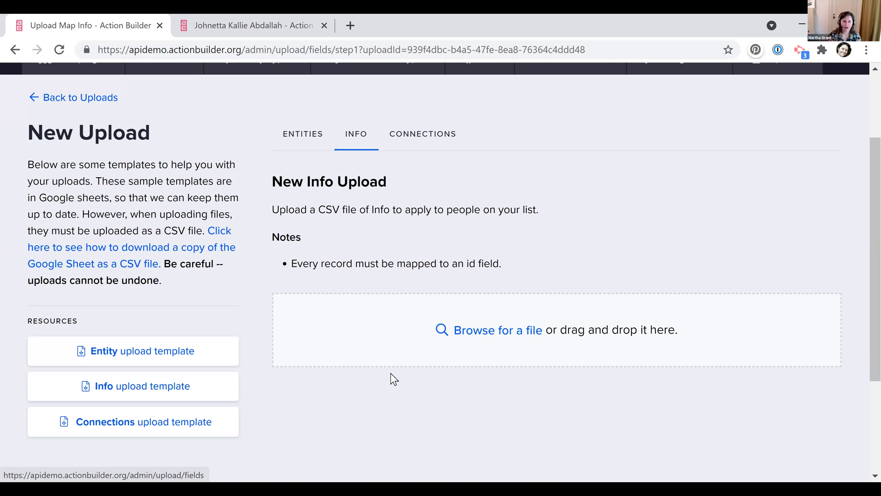
pyautogui.scroll(3, 550, 174)
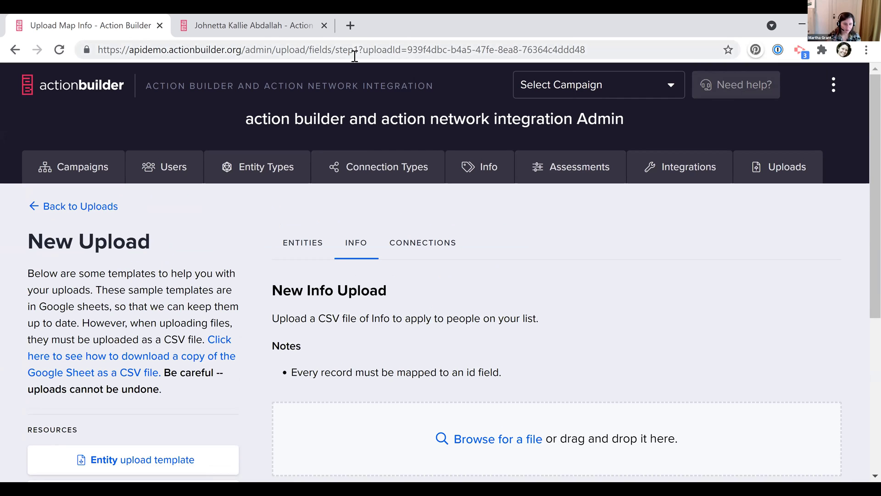
pyautogui.click(267, 26)
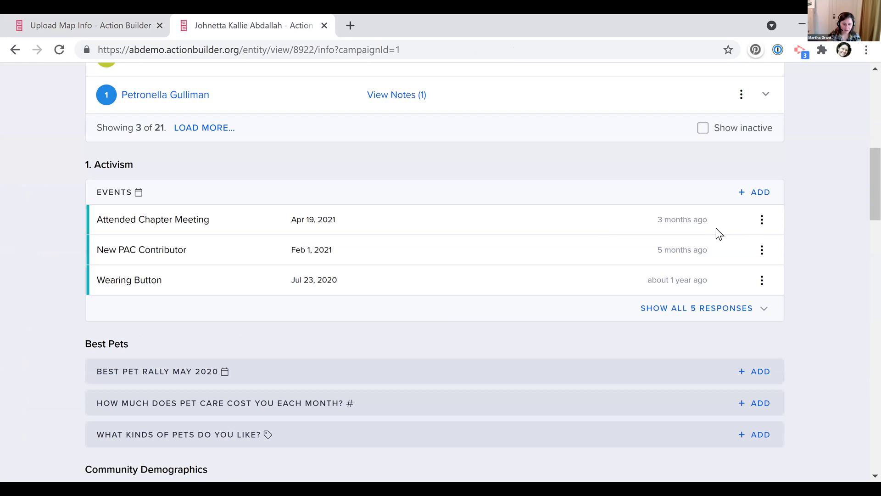
# Select the Apr 19, 2021 event date, then show Your Assigned Tasks for Demo Campaign
pyautogui.moveTo(677, 223)
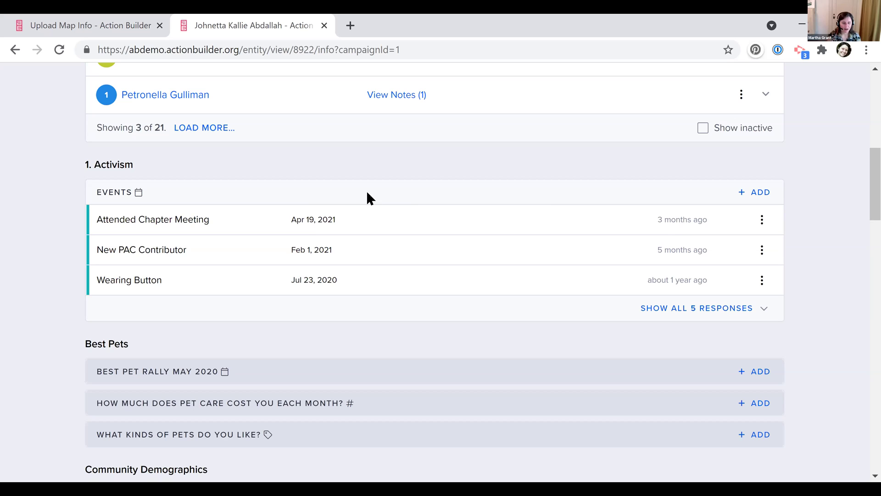
pyautogui.tripleClick(308, 224)
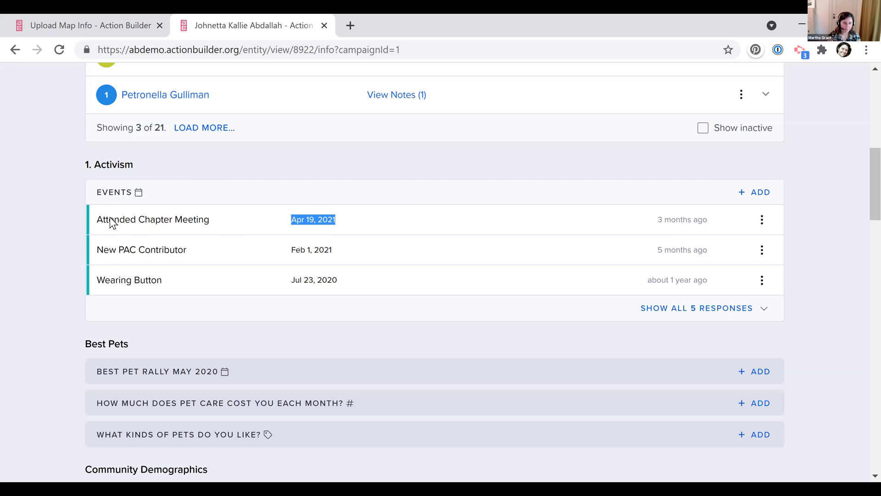
pyautogui.scroll(4, 110, 220)
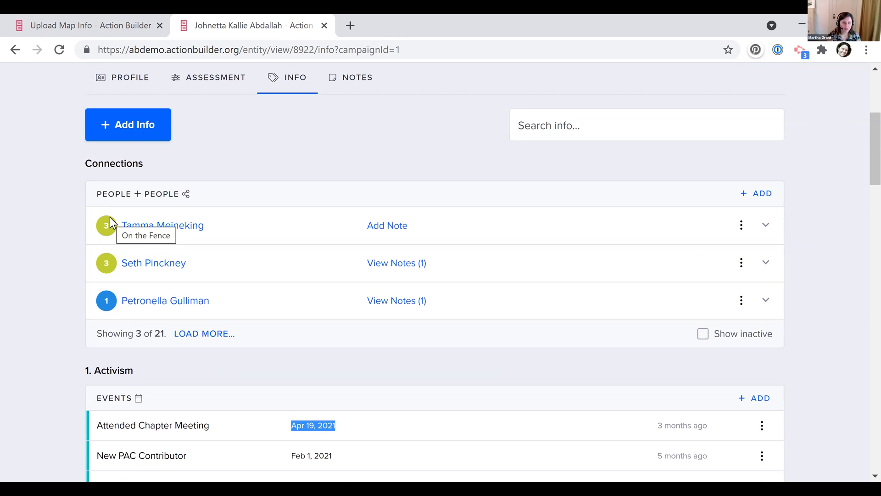
pyautogui.scroll(5, 83, 94)
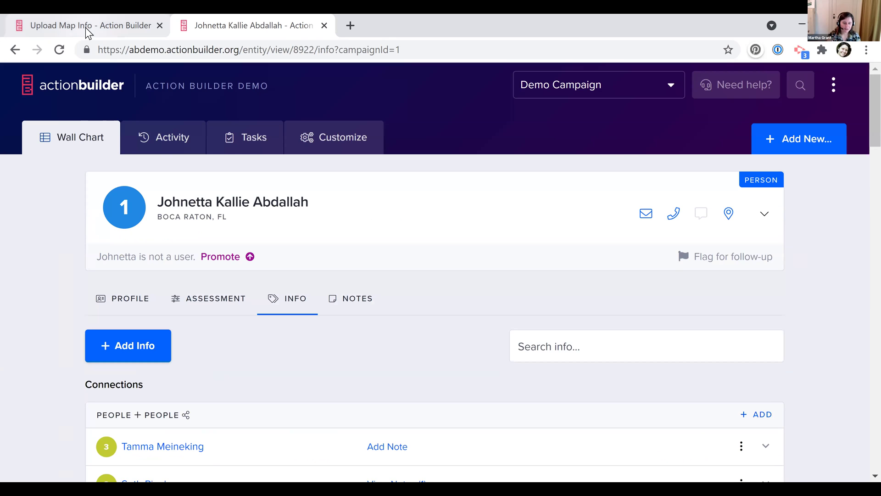
pyautogui.click(256, 147)
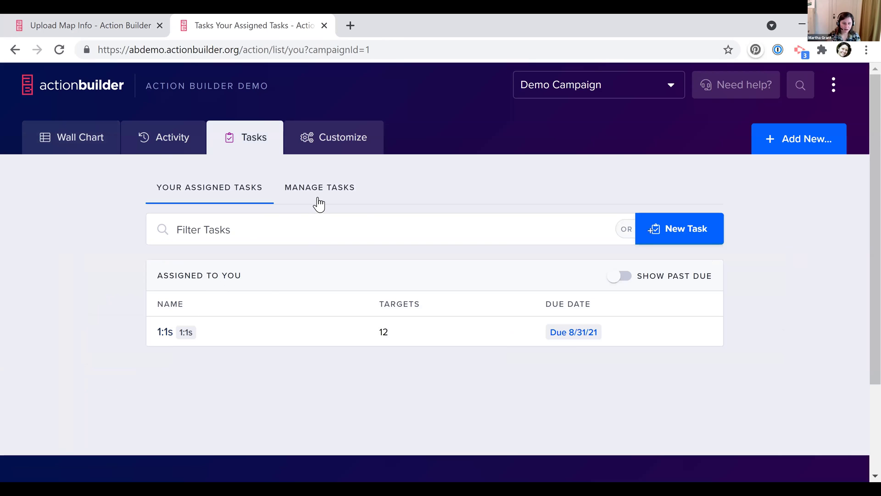
# Open the 1:1s task from Manage Tasks and review its to-dos, 755 targets and turfs
pyautogui.click(319, 203)
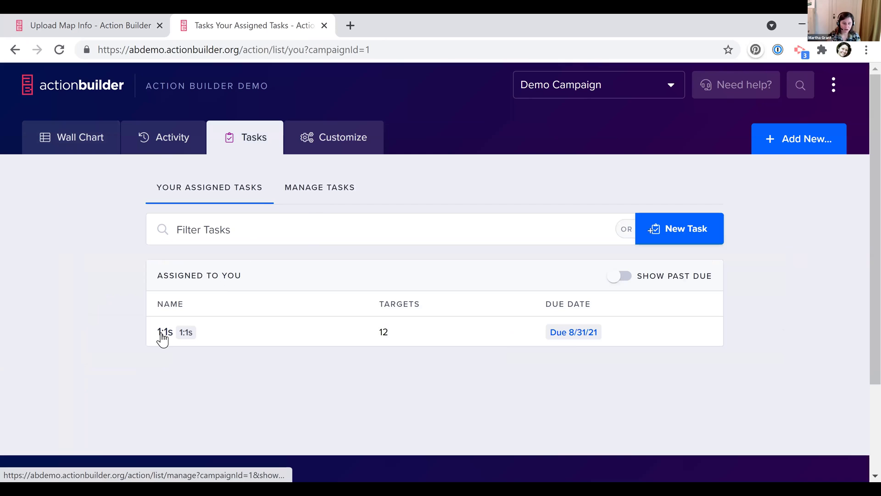
pyautogui.click(163, 335)
pyautogui.scroll(-4, 165, 332)
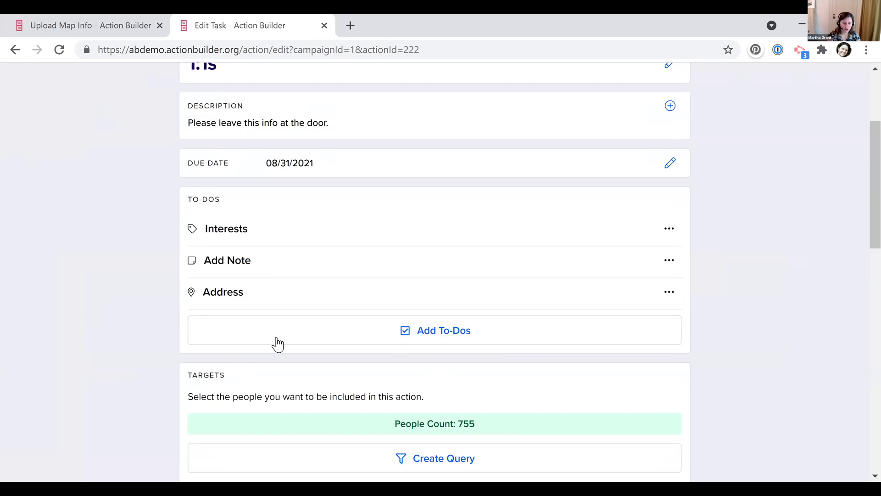
pyautogui.scroll(-6, 125, 310)
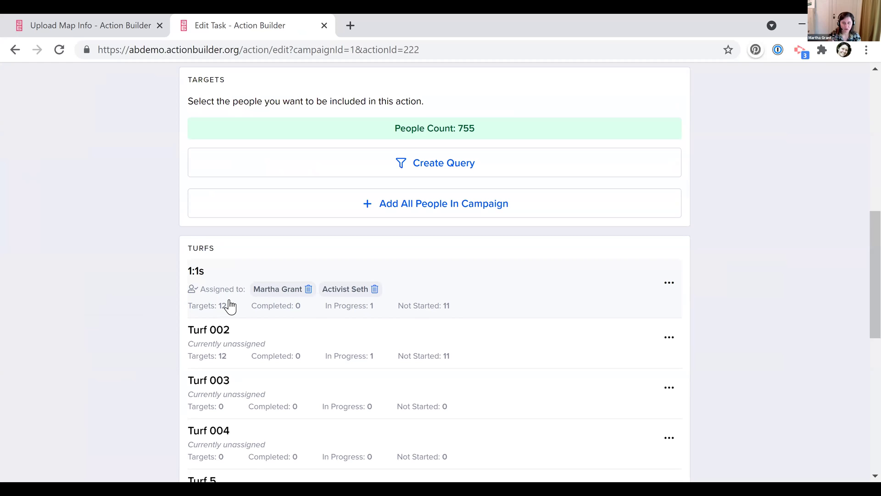
pyautogui.scroll(10, 229, 303)
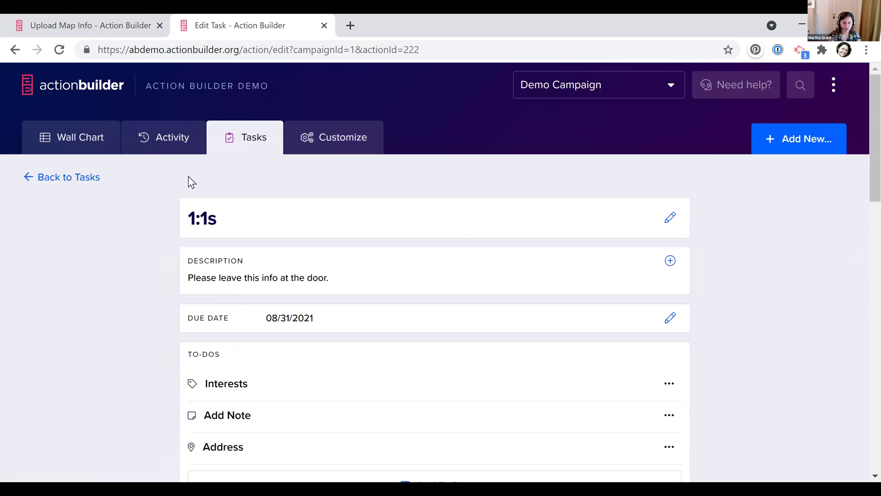
# Show the Activity Stream and browse its 1,844 updates from Jul 30, 2021
pyautogui.click(166, 141)
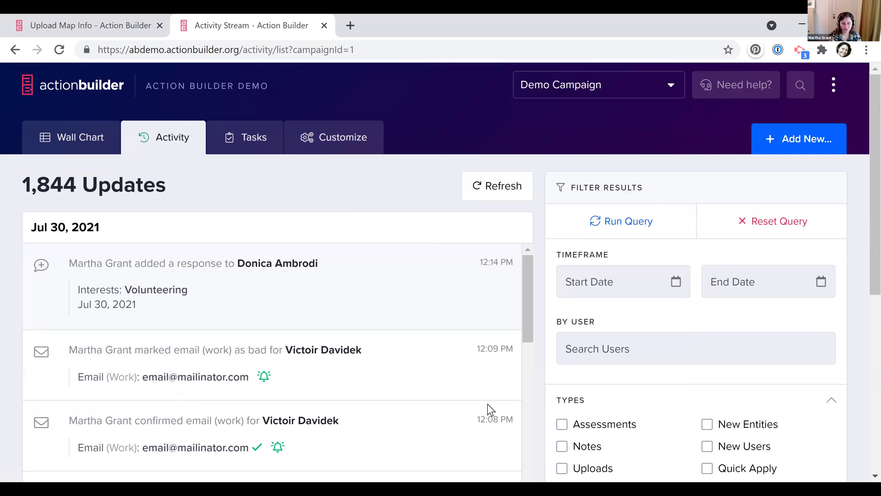
pyautogui.scroll(-2, 488, 413)
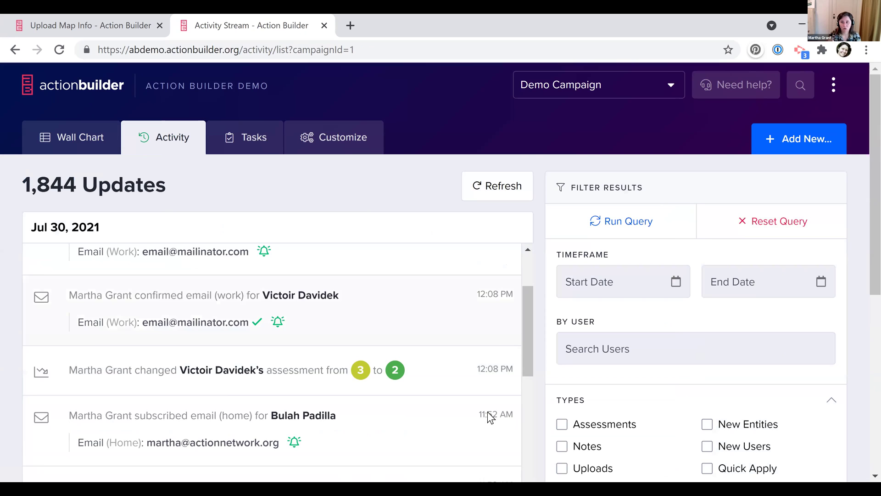
pyautogui.scroll(-1, 488, 416)
pyautogui.scroll(2, 488, 416)
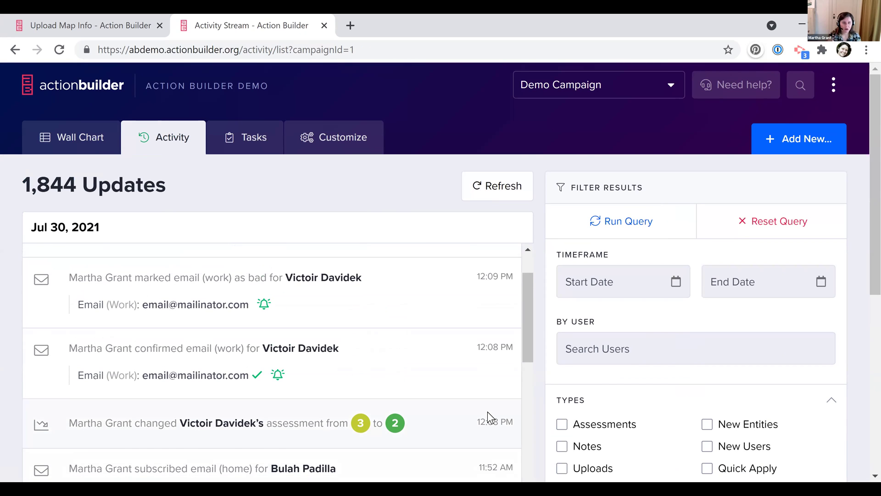
pyautogui.scroll(1, 487, 411)
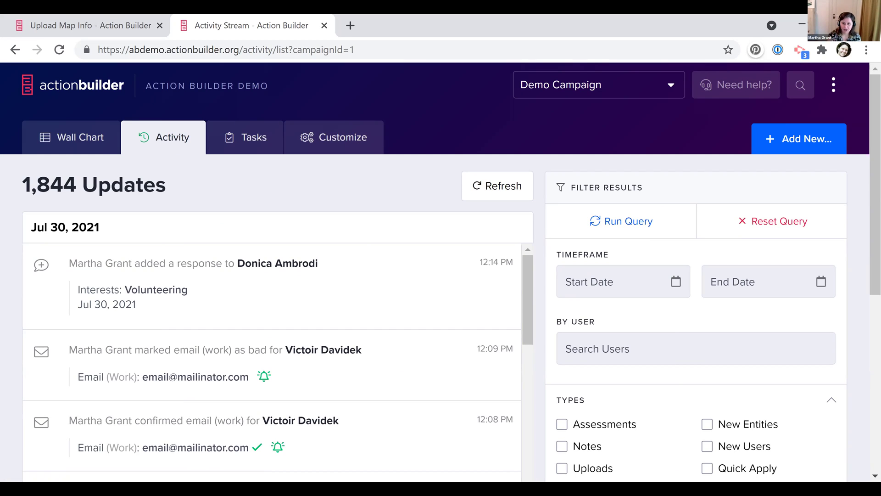
# Load actionbuilder.org in a new tab and browse its weekly demo sign-up homepage
pyautogui.click(351, 23)
pyautogui.write('ac')
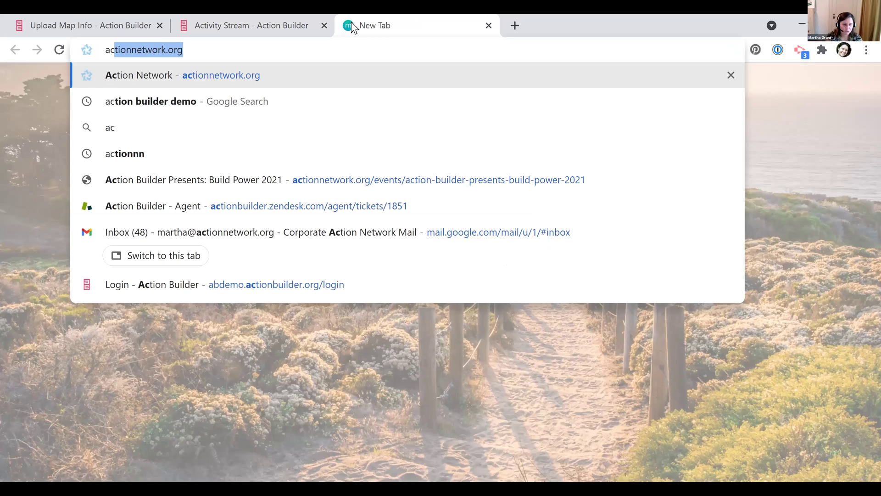
pyautogui.write('tionb')
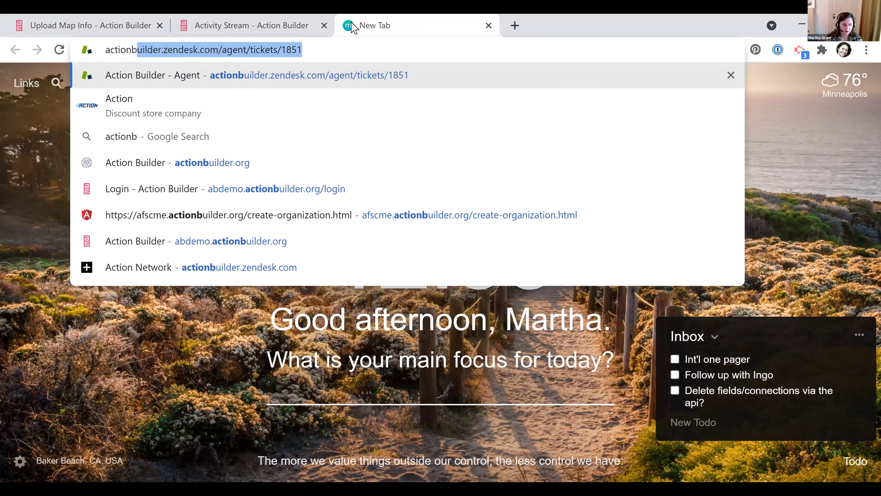
pyautogui.write('uilder.org')
pyautogui.press('Return')
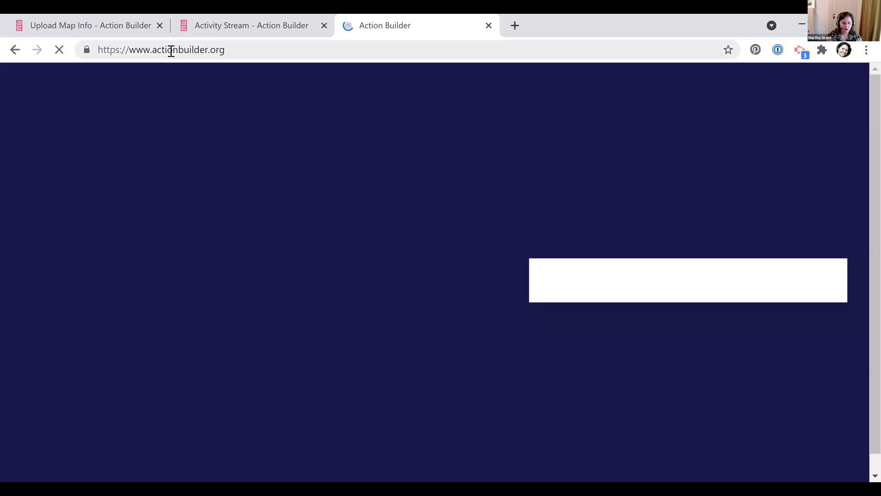
pyautogui.click(171, 50)
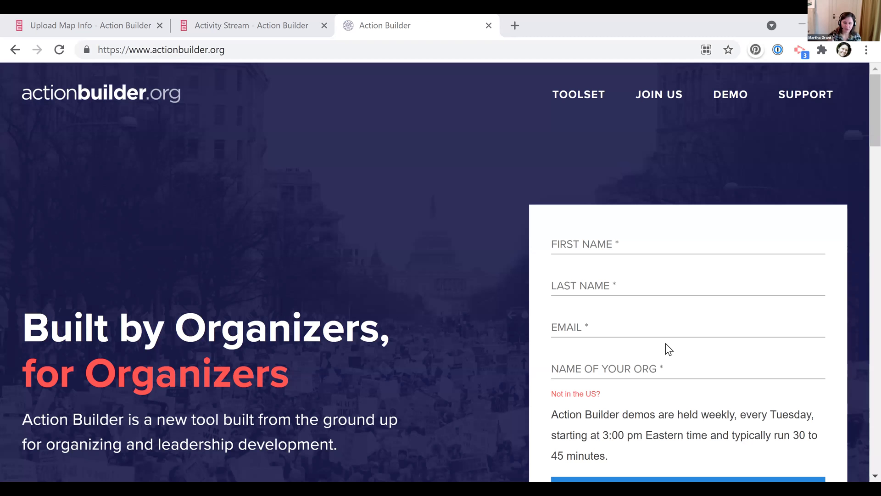
pyautogui.scroll(-2, 610, 361)
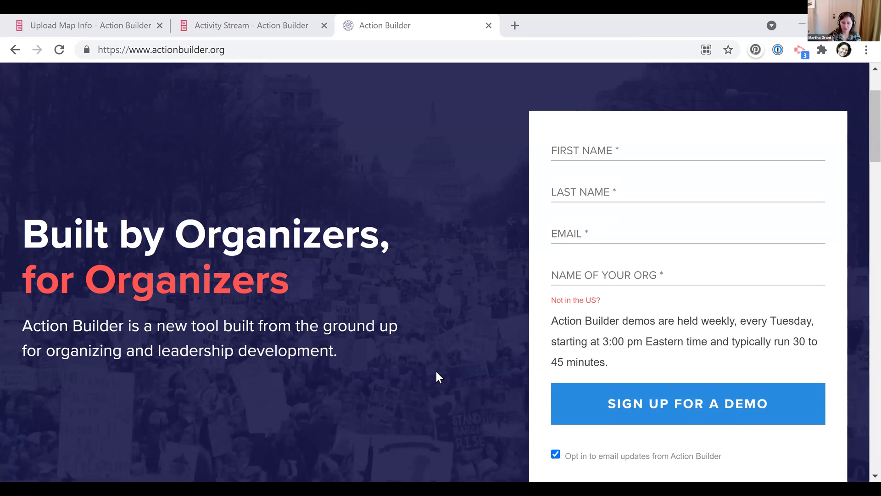
pyautogui.scroll(1, 436, 372)
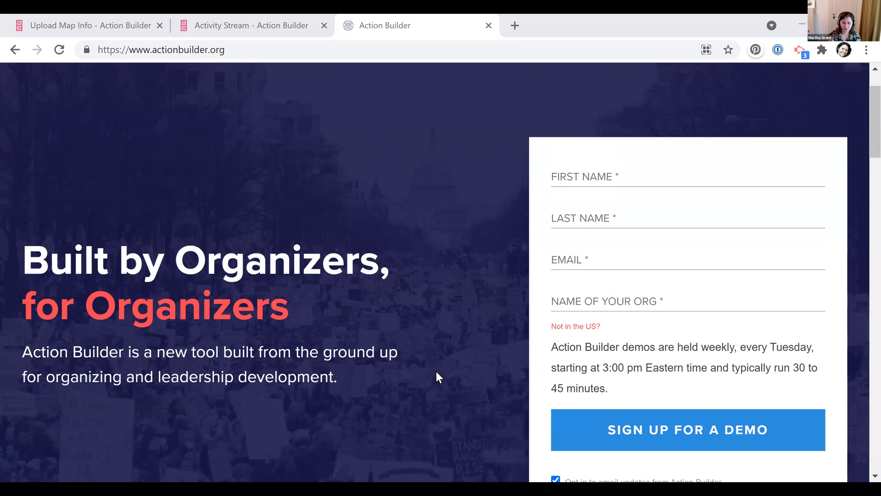
pyautogui.scroll(2, 436, 377)
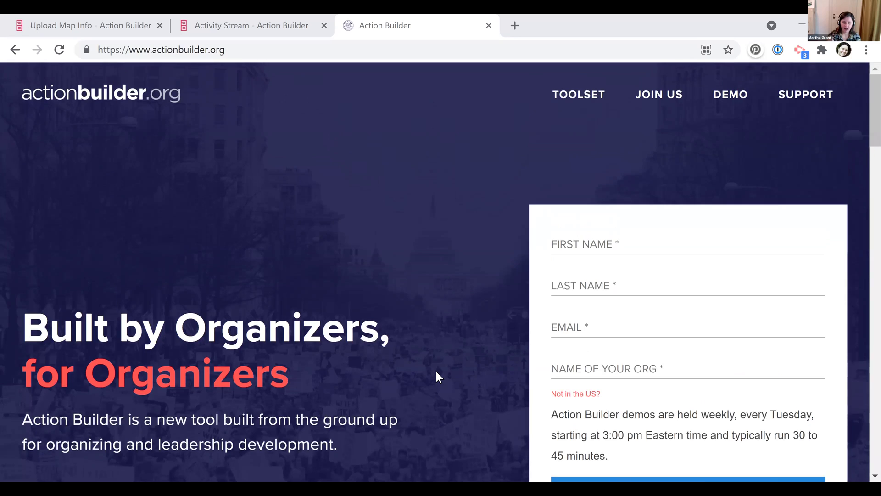
# Show the $50-per-user JOIN US pricing page, starting a Chargebee checkout in another tab
pyautogui.click(674, 99)
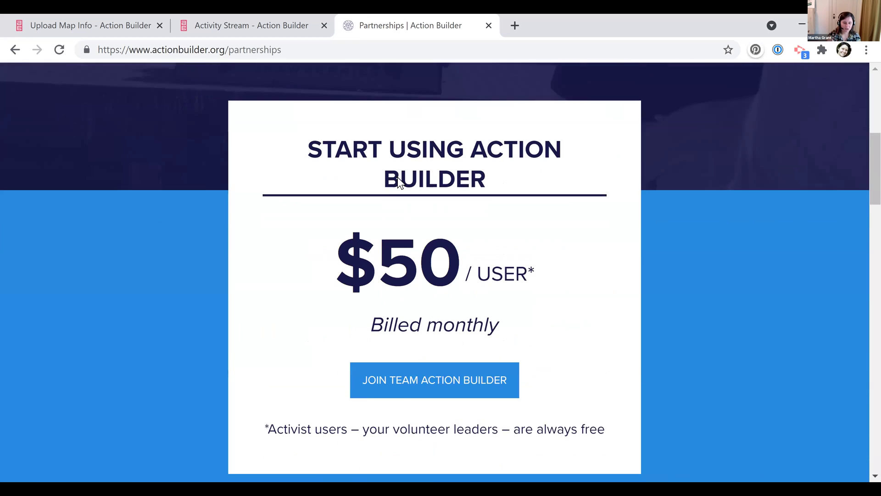
pyautogui.scroll(-1, 398, 181)
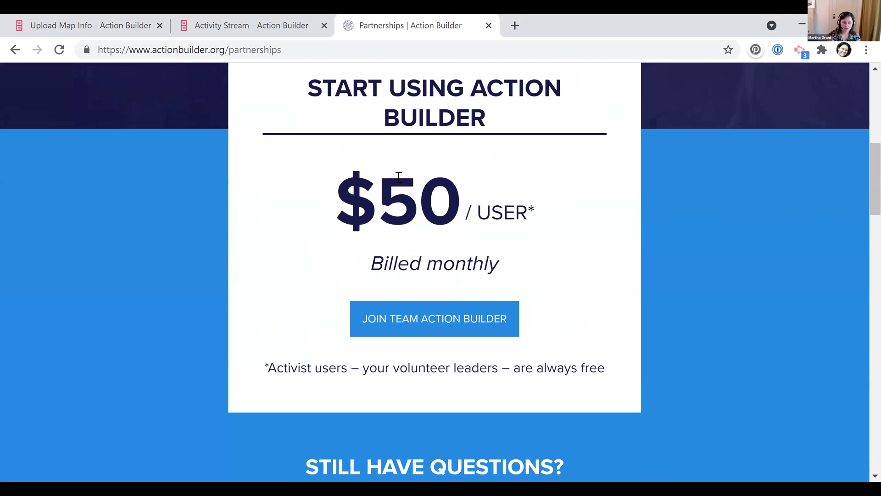
pyautogui.click(434, 324)
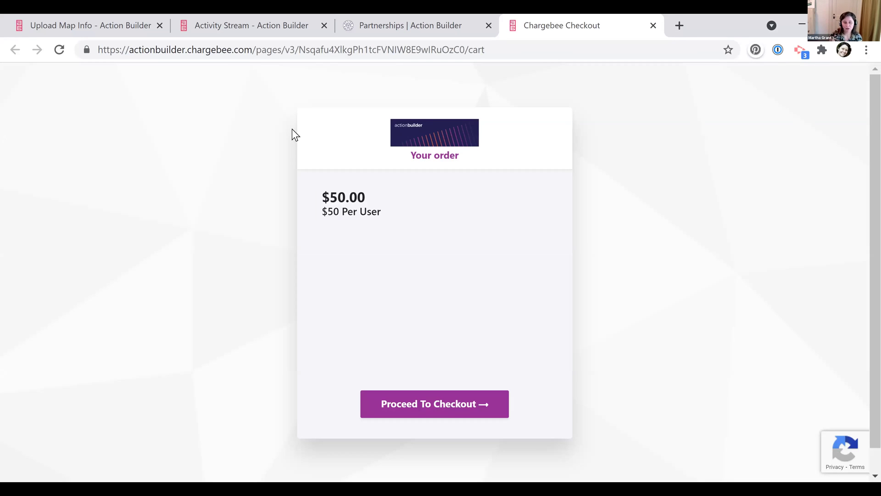
pyautogui.click(424, 22)
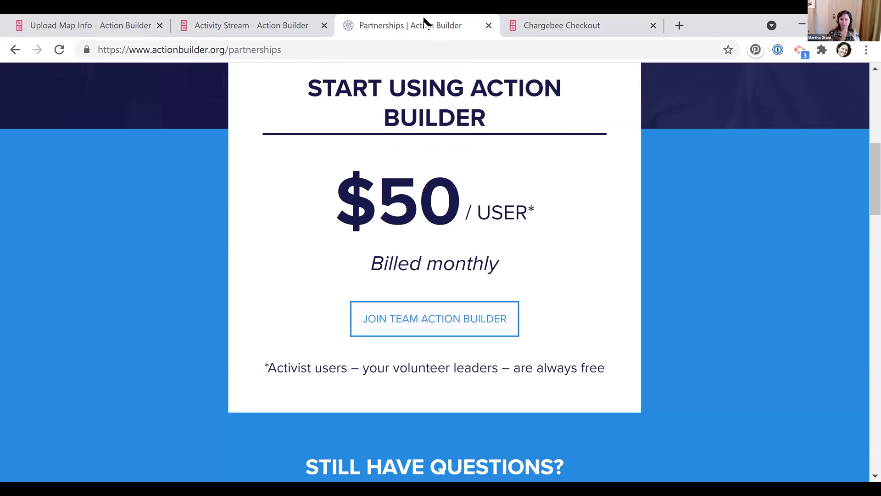
pyautogui.press('Tab')
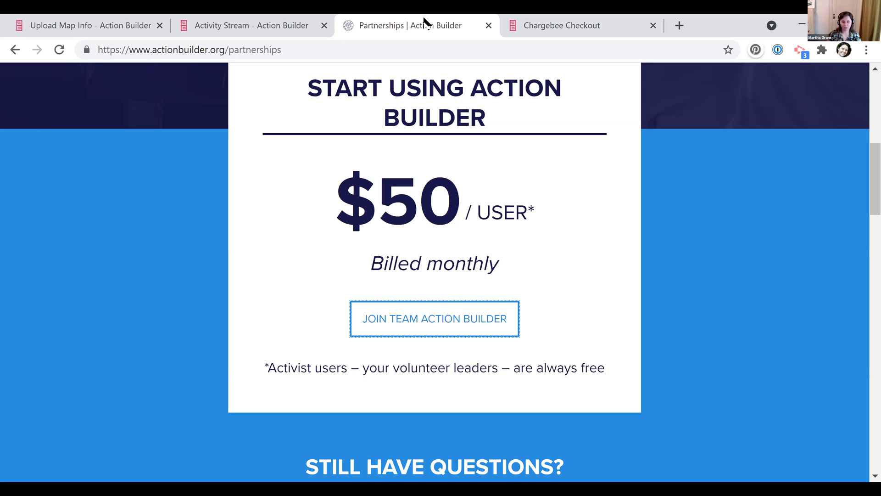
# Return to the Demo Campaign wall chart, show Need help? details, and copy the support email address
pyautogui.click(233, 26)
pyautogui.click(86, 140)
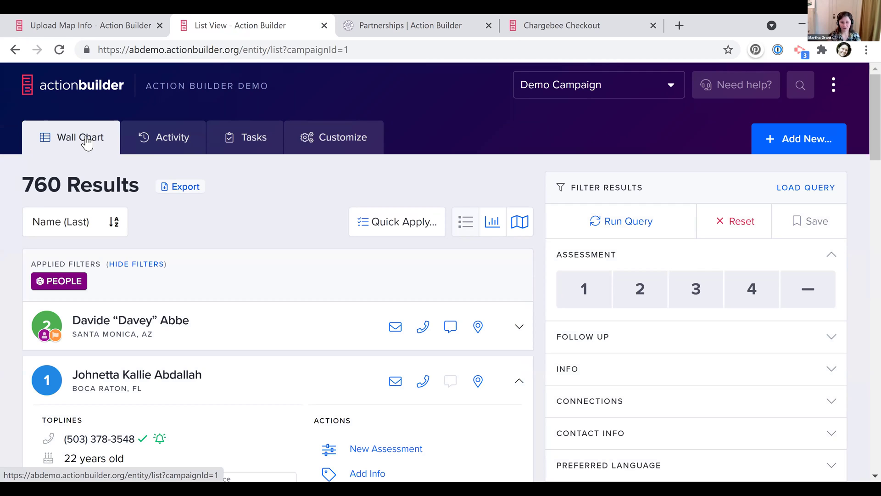
pyautogui.click(743, 86)
pyautogui.rightClick(714, 232)
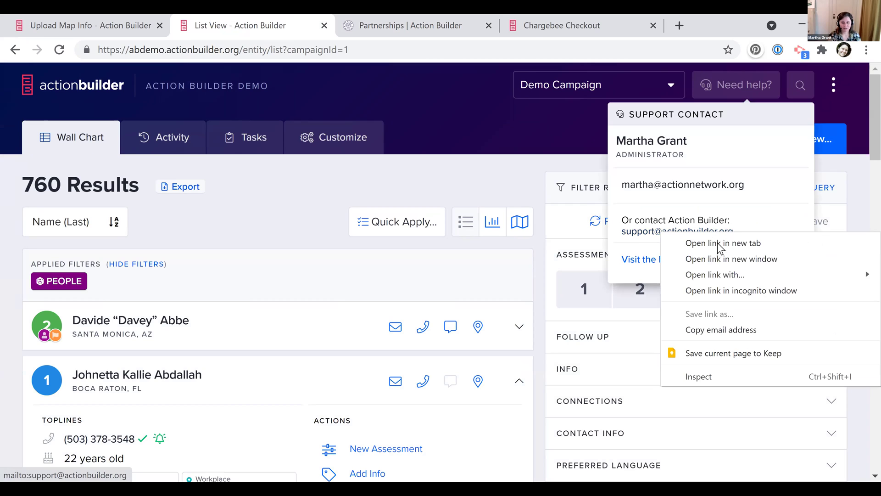
pyautogui.click(731, 330)
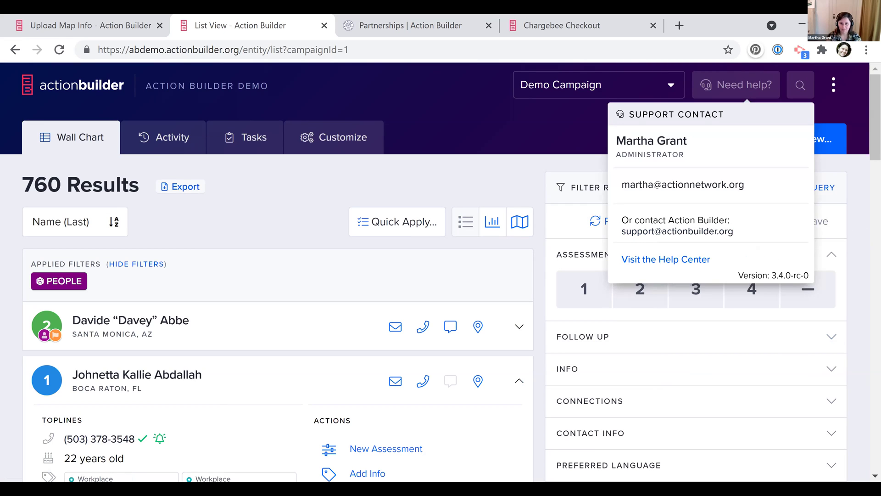